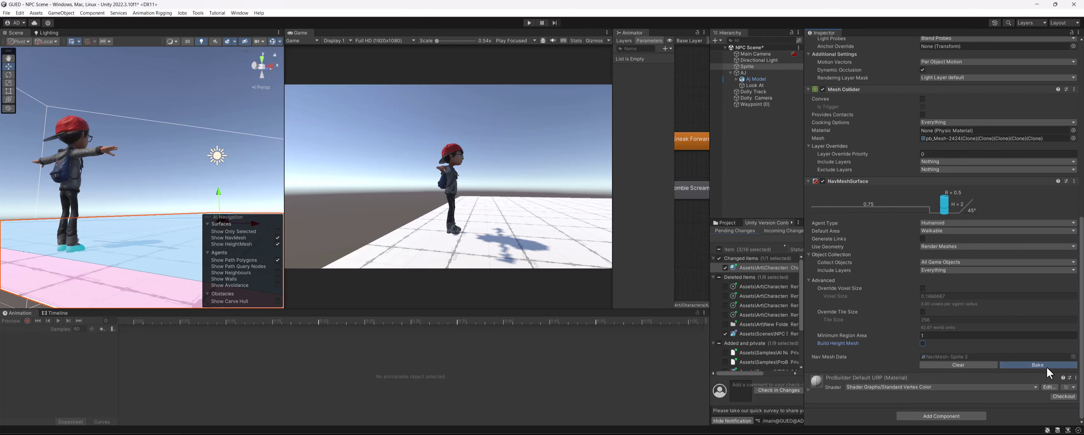
Run the scene in Play mode to check the character's movement, and stop it.
left_click(529, 23)
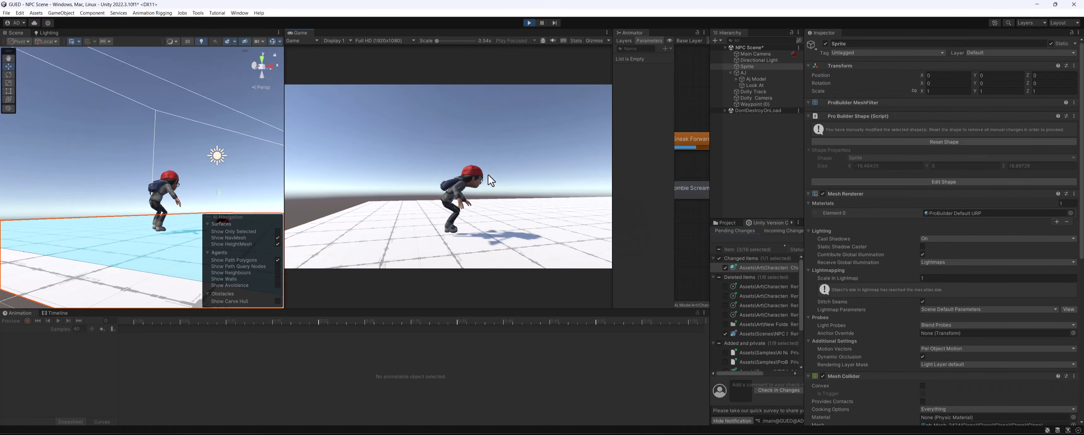
left_click(529, 22)
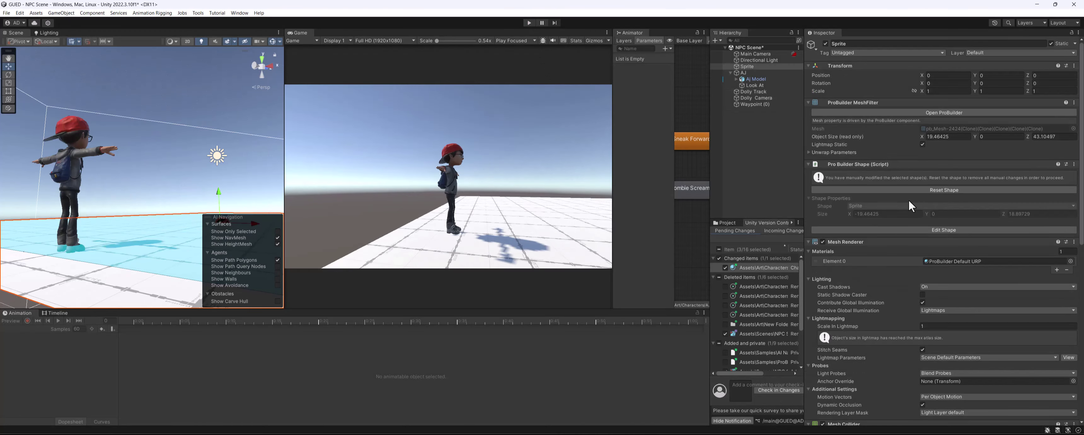
Rename the Sprite floor object as Ground.
scroll(913, 207, "down", 10)
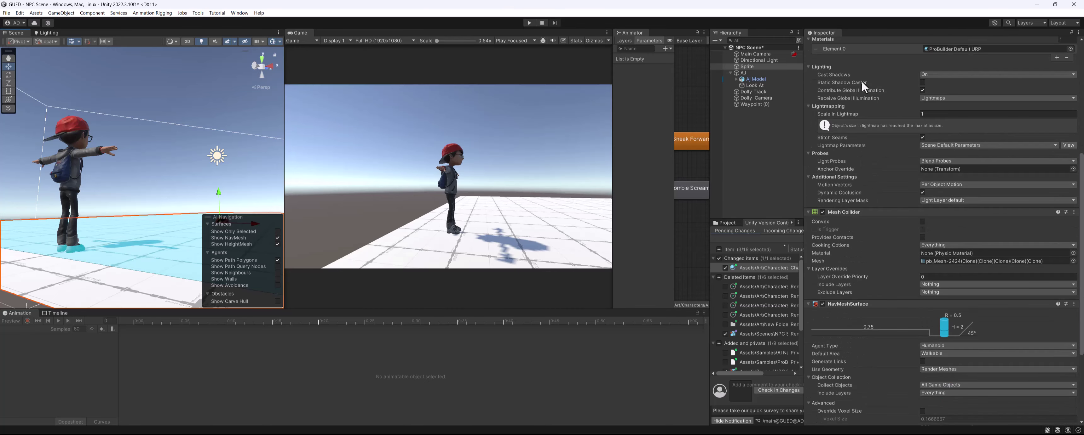
scroll(892, 40, "up", 10)
left_click(884, 43)
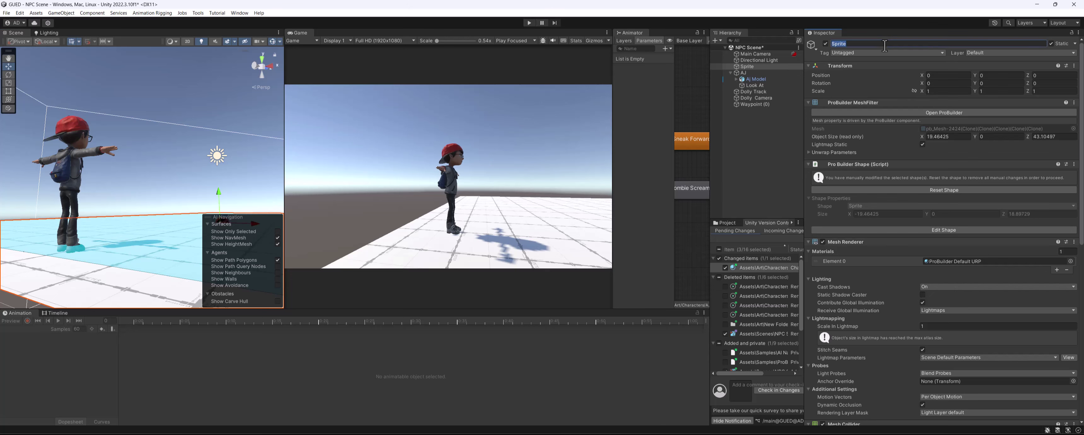
type("Ground")
key("Return")
Enable Build Height Mesh on the Ground's NavMeshSurface, bake it, and test the character briefly in Play mode.
scroll(908, 198, "down", 10)
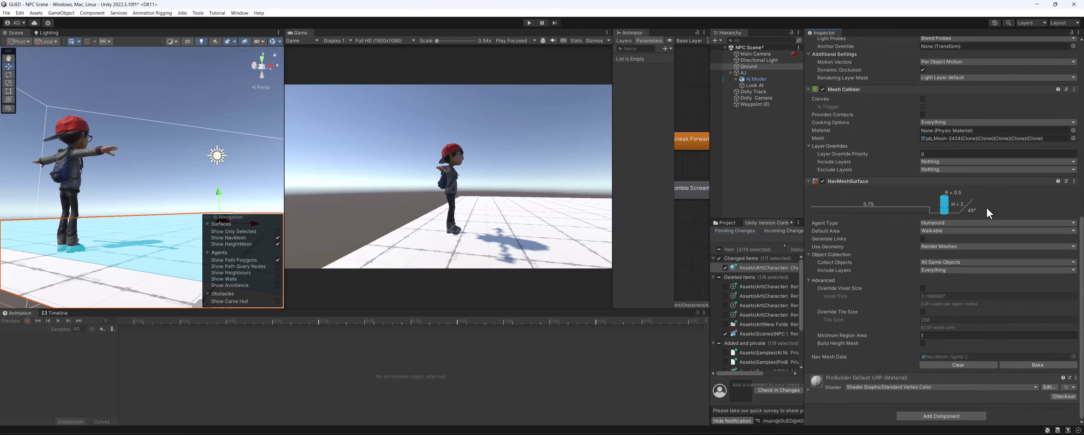
left_click(922, 343)
left_click(1025, 362)
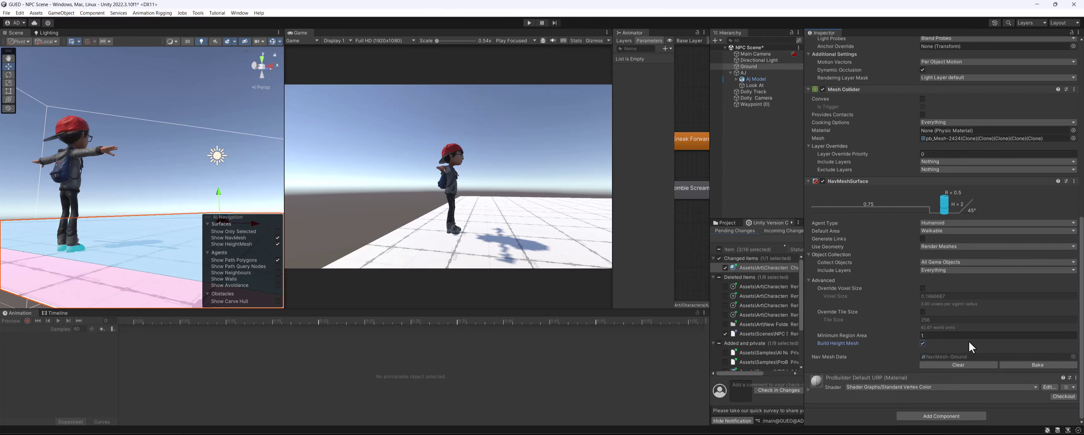
left_click(529, 22)
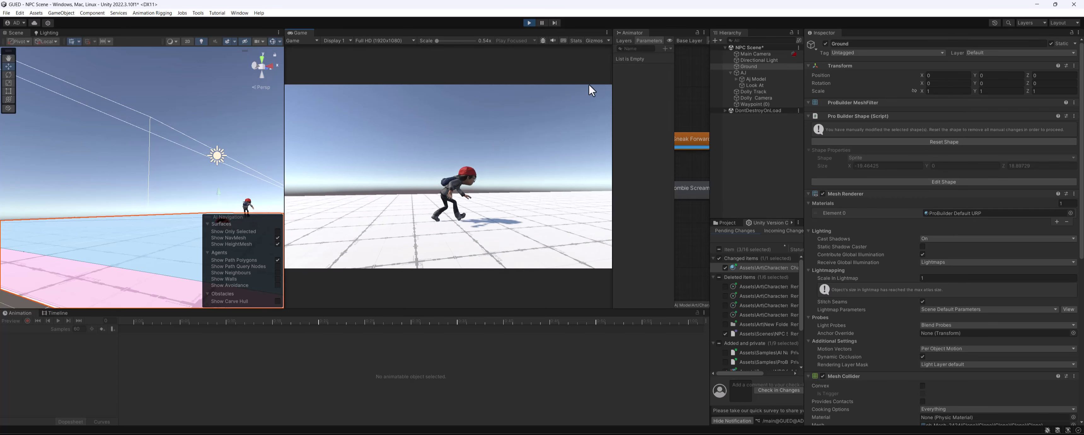
left_click(530, 22)
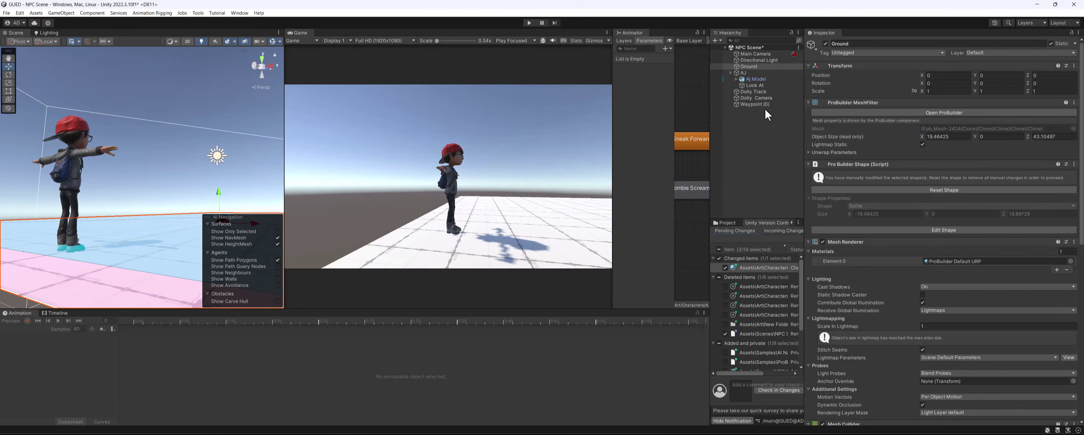
Examine the Dolly Camera's Advanced lens and Tracked Dolly body settings, along with the Dolly Track's waypoints.
left_click(764, 98)
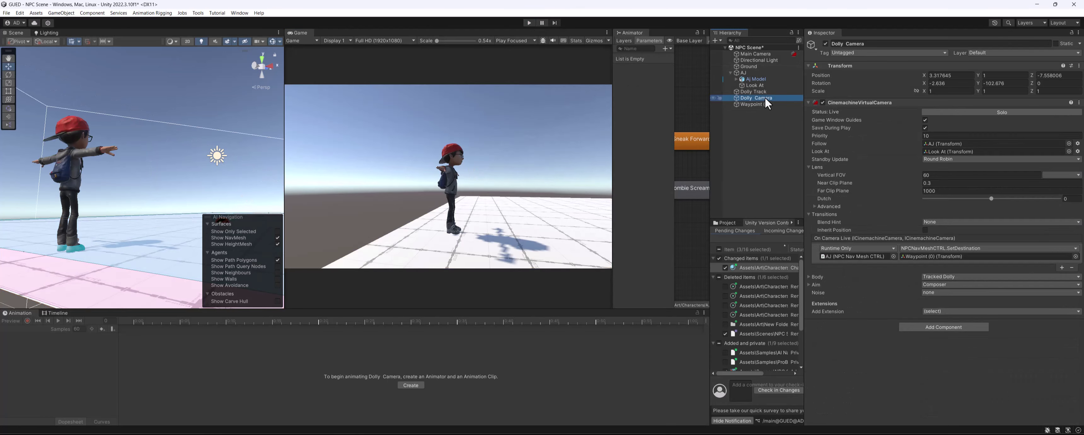
left_click(815, 206)
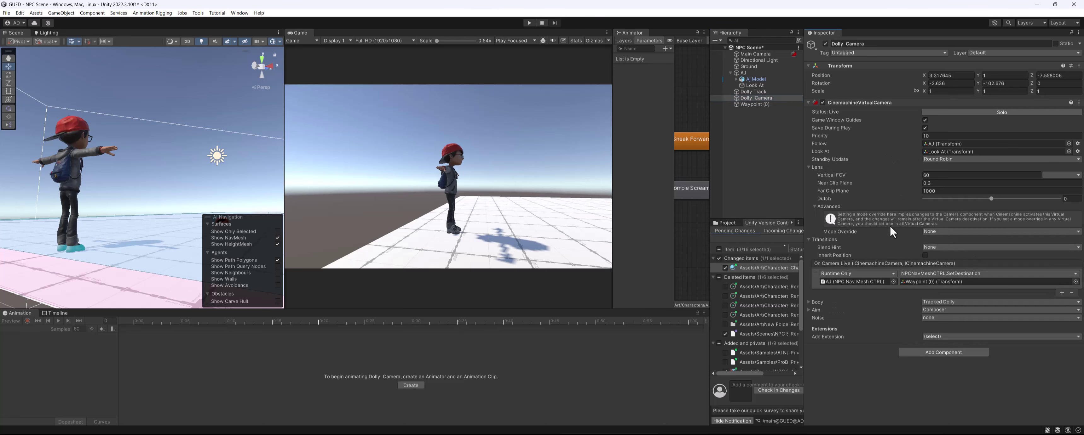
left_click(758, 92)
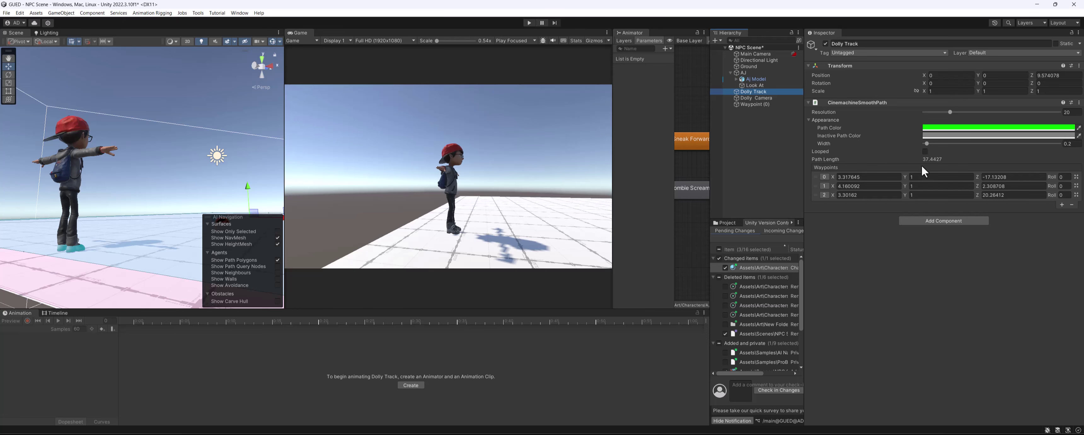
left_click(749, 98)
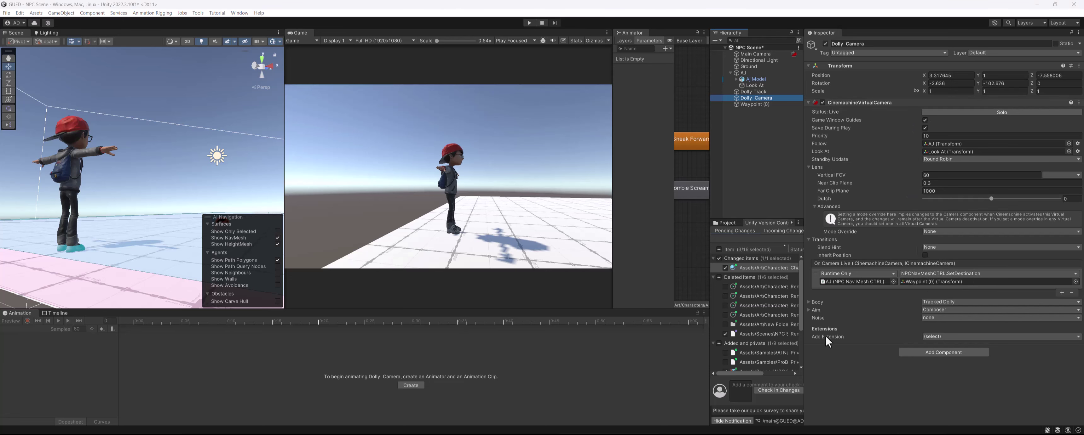
left_click(808, 302)
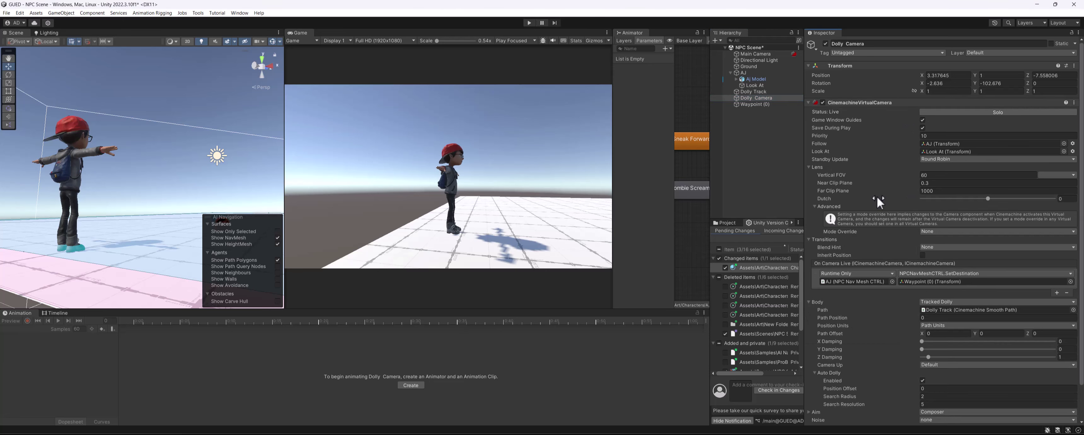
scroll(877, 194, "down", 3)
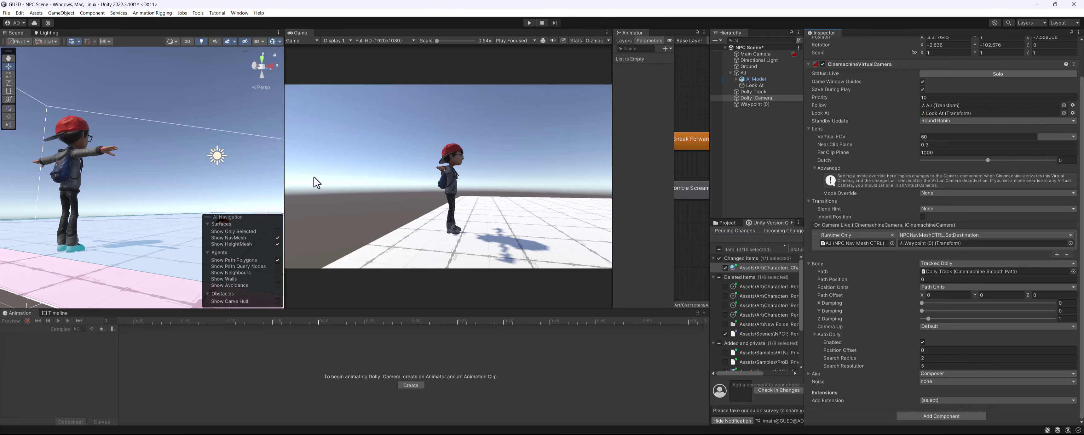
scroll(157, 225, "down", 4)
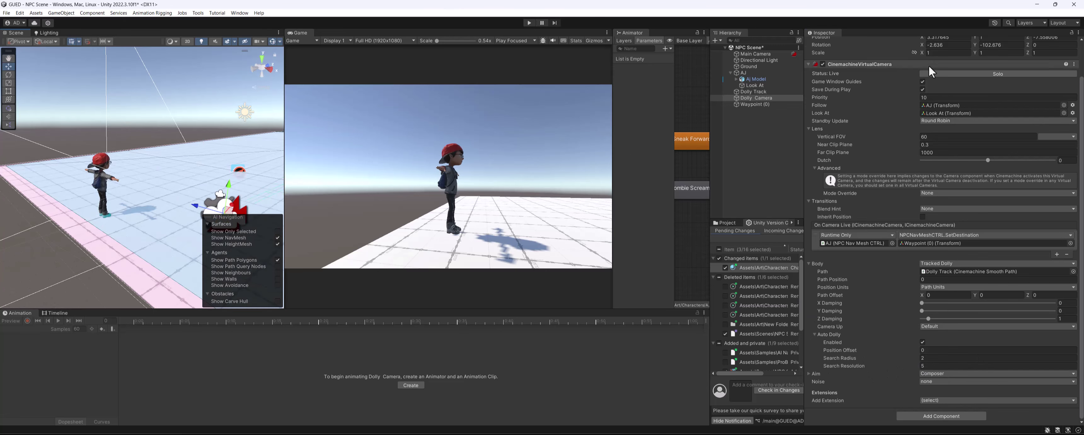
scroll(1022, 73, "up", 3)
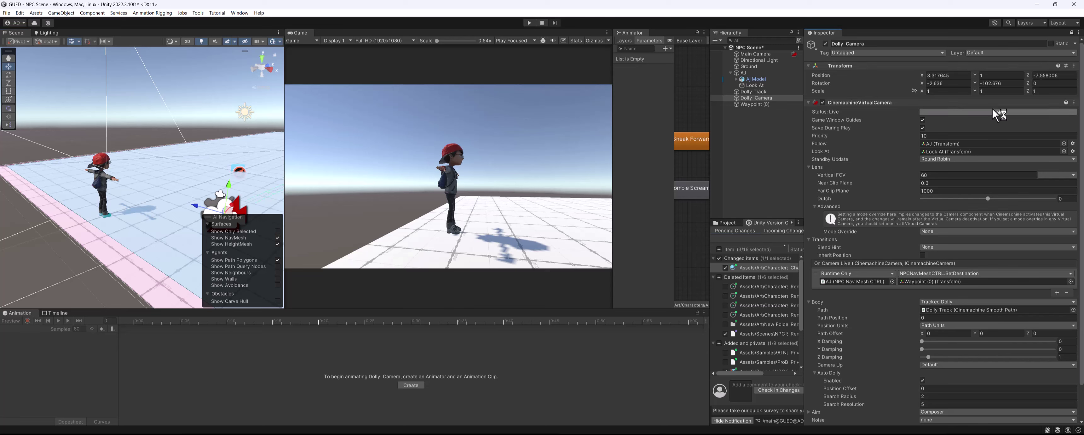
scroll(125, 216, "down", 1)
scroll(126, 217, "down", 2)
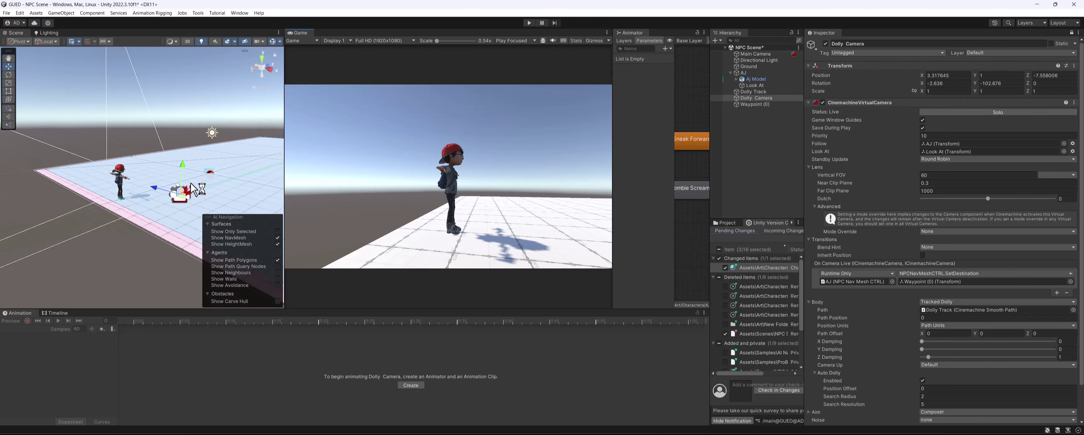
Select the Dolly Track, widen the Scene view around it, and unlock the Inspector to show its path settings.
left_click(752, 91)
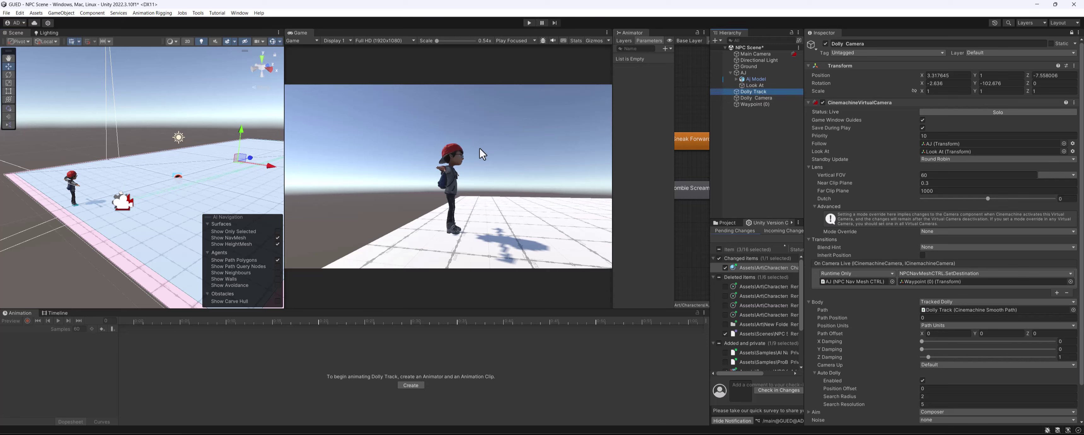
key("f")
left_click_drag(104, 212, 128, 250, "alt")
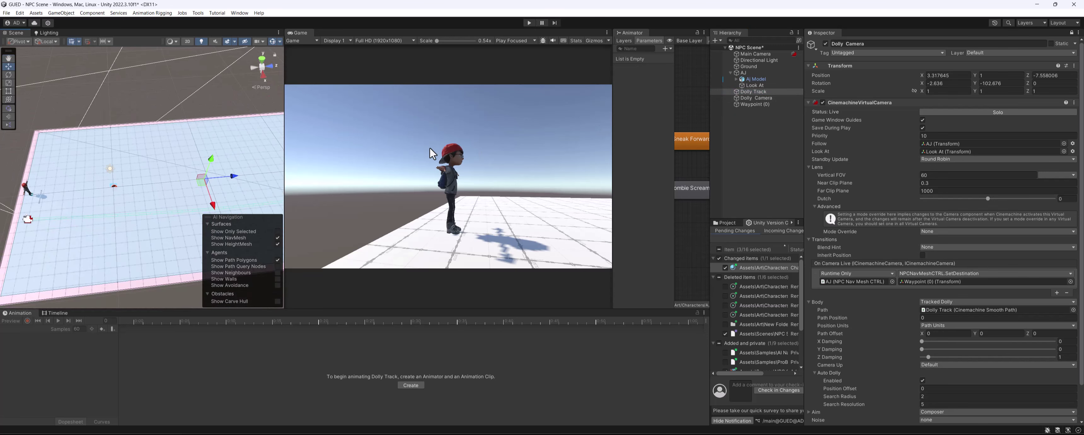
left_click_drag(284, 179, 414, 179)
right_click_drag(180, 214, 122, 272)
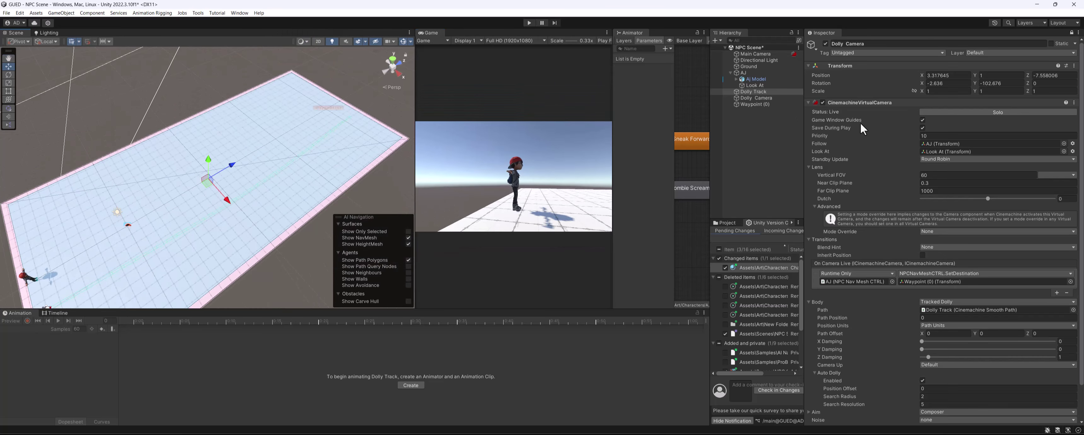
scroll(901, 230, "down", 3)
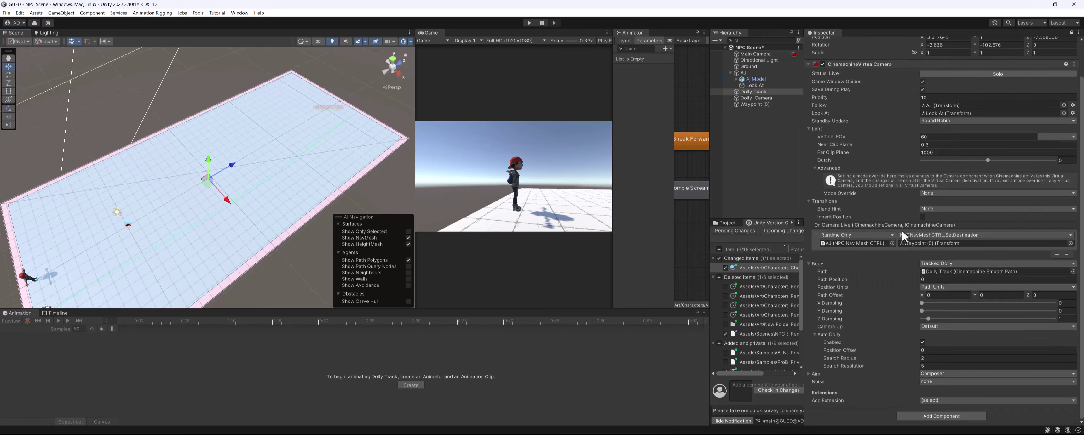
scroll(902, 230, "up", 3)
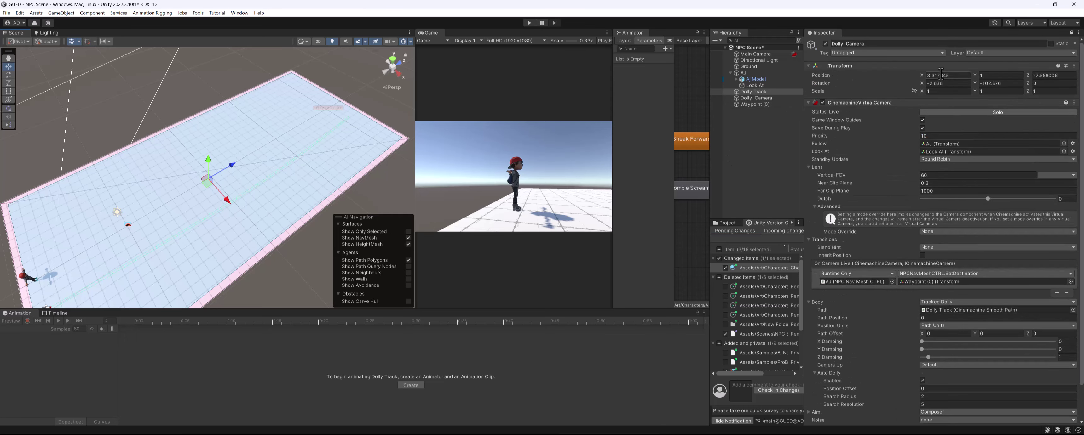
left_click(1071, 32)
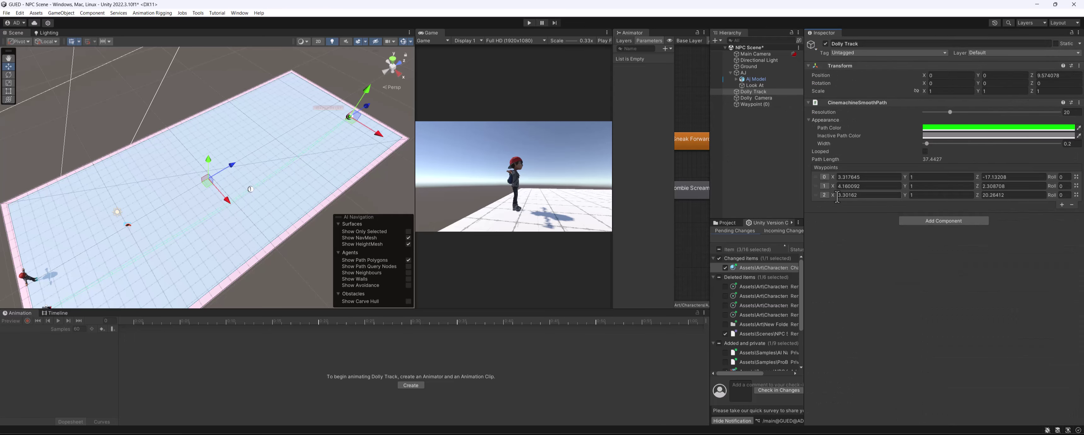
Visit Dolly Track waypoints 0, 1 and 2 in the Scene view and examine the path across the ground.
left_click(825, 177)
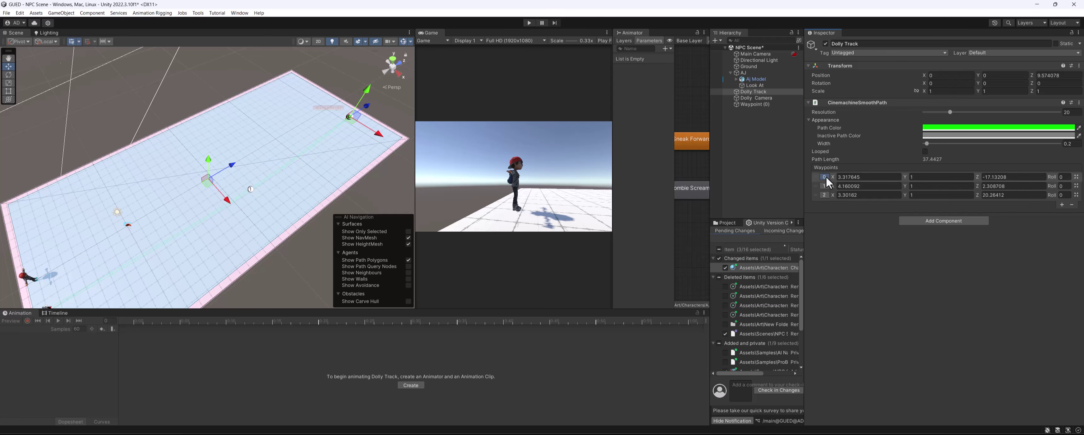
left_click(826, 186)
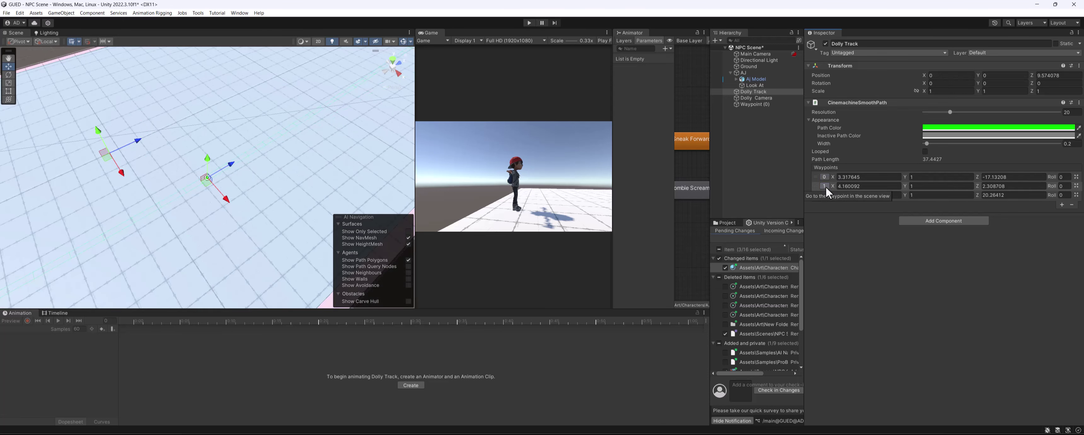
left_click(826, 195)
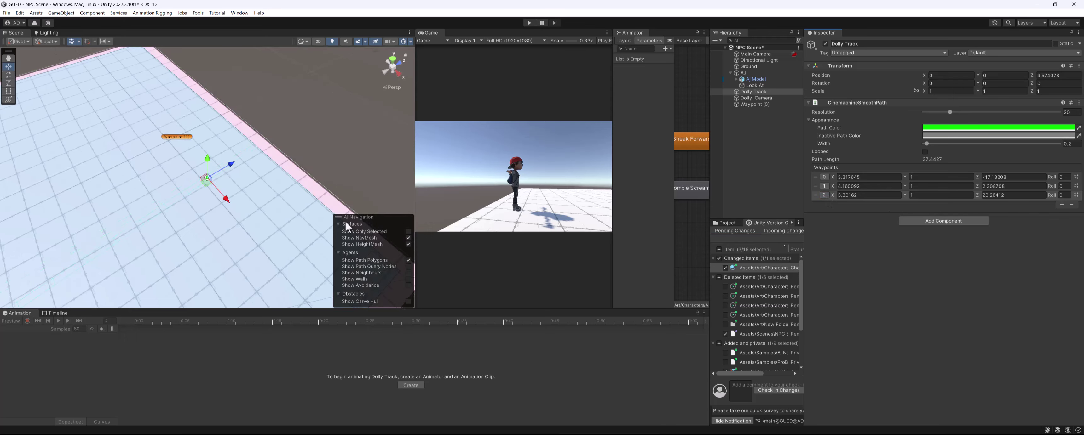
scroll(150, 247, "down", 2)
left_click_drag(150, 248, 118, 207, "alt")
middle_click_drag(118, 206, 254, 168)
scroll(211, 188, "down", 6)
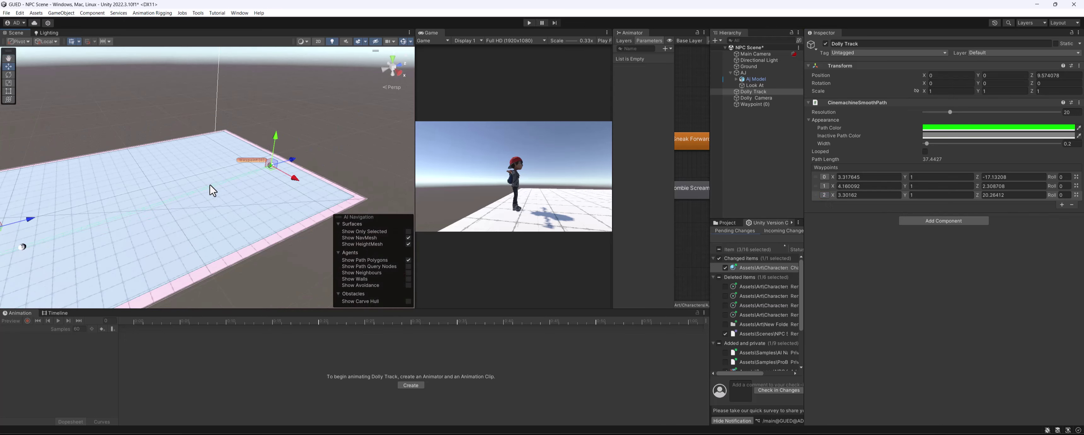
middle_click_drag(210, 188, 220, 187)
left_click_drag(220, 187, 194, 198, "alt")
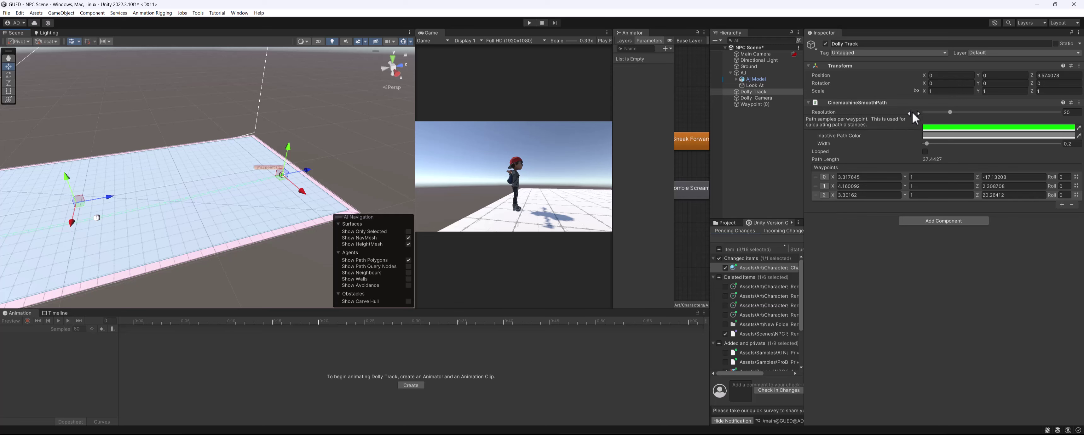
Set the Dolly Track's smooth path Resolution to 30 and inspect the path in the Scene view.
mouse_move(949, 113)
left_mouse_down()
mouse_move(993, 112)
mouse_move(963, 112)
left_mouse_up()
left_click_drag(252, 150, 236, 214, "alt")
scroll(184, 226, "up", 3)
middle_click_drag(184, 226, 202, 175)
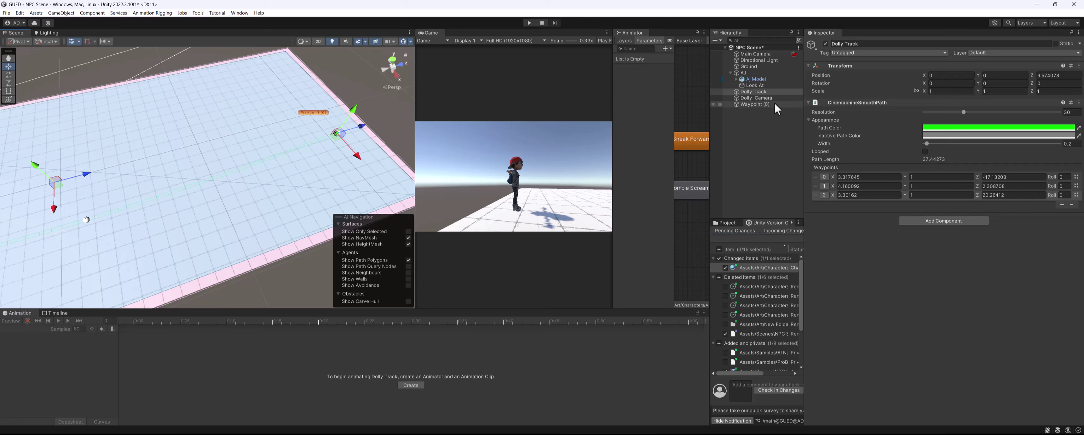
Lock the Inspector on the Dolly Camera and examine its Tracked Dolly settings against the track in the scene.
left_click(783, 98)
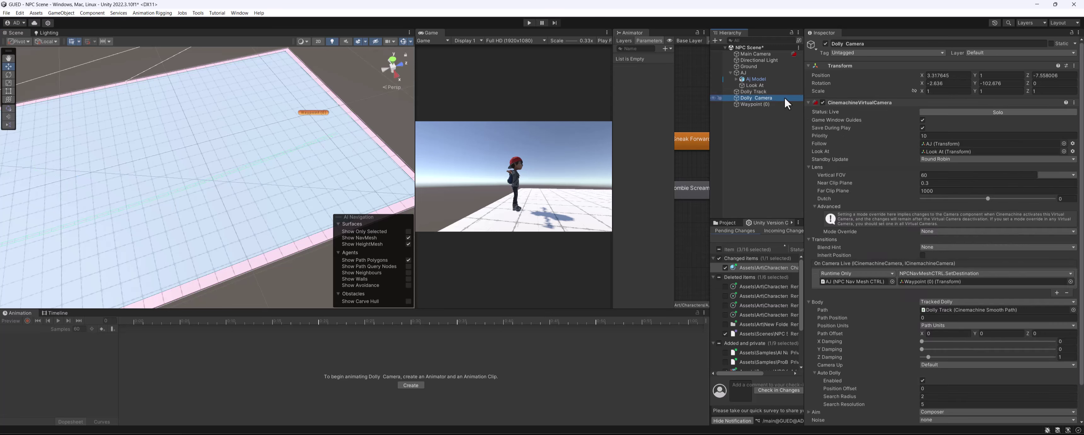
left_click(1071, 33)
scroll(223, 191, "down", 3)
middle_click_drag(217, 193, 235, 197)
left_click_drag(235, 198, 267, 174, "alt")
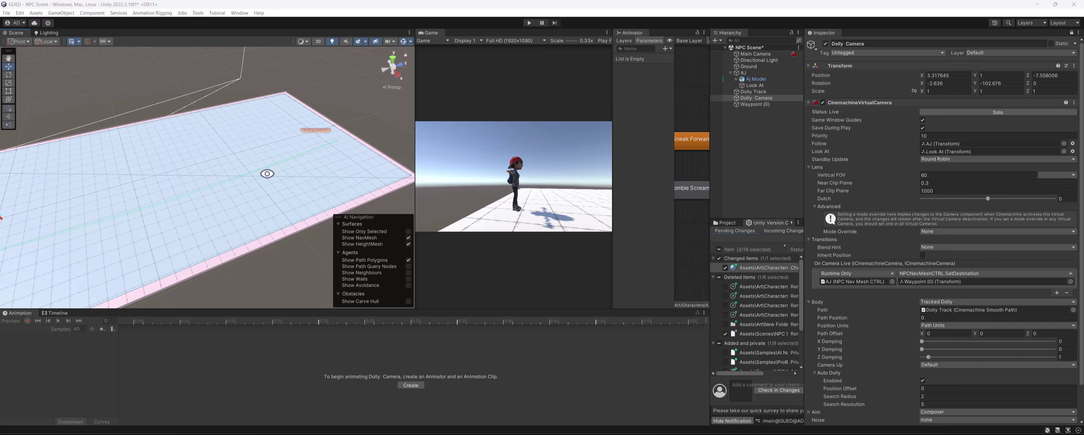
scroll(834, 213, "down", 2)
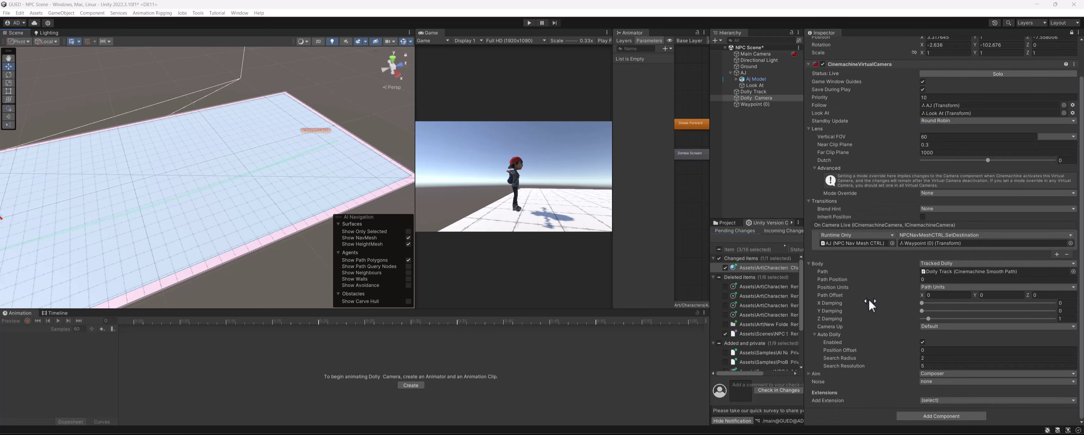
scroll(213, 189, "up", 3)
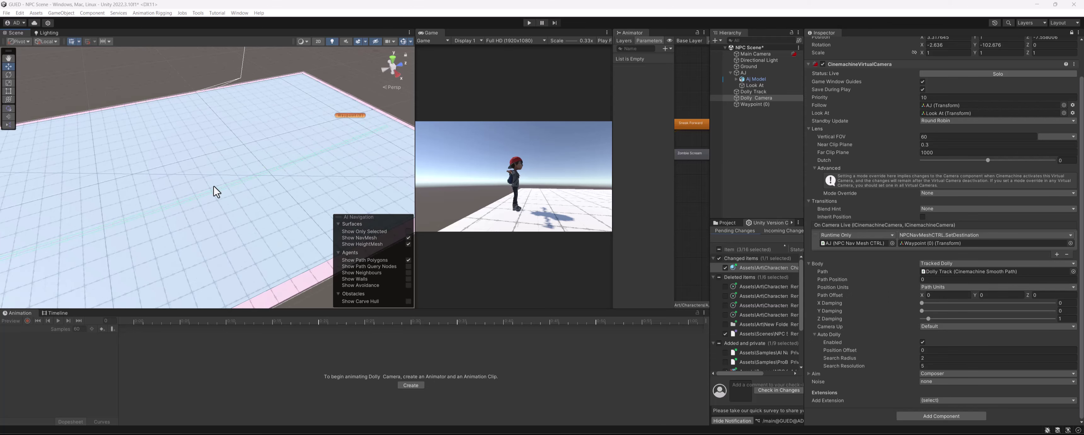
scroll(227, 193, "up", 2)
Hide the Ground object in the Scene view and turn off the NavMesh and HeightMesh overlays.
left_click(751, 67)
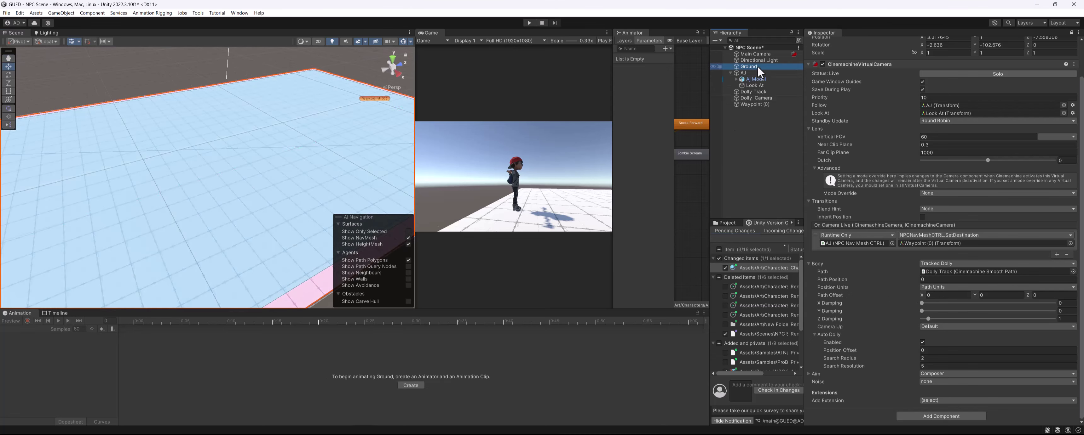
scroll(878, 67, "up", 3)
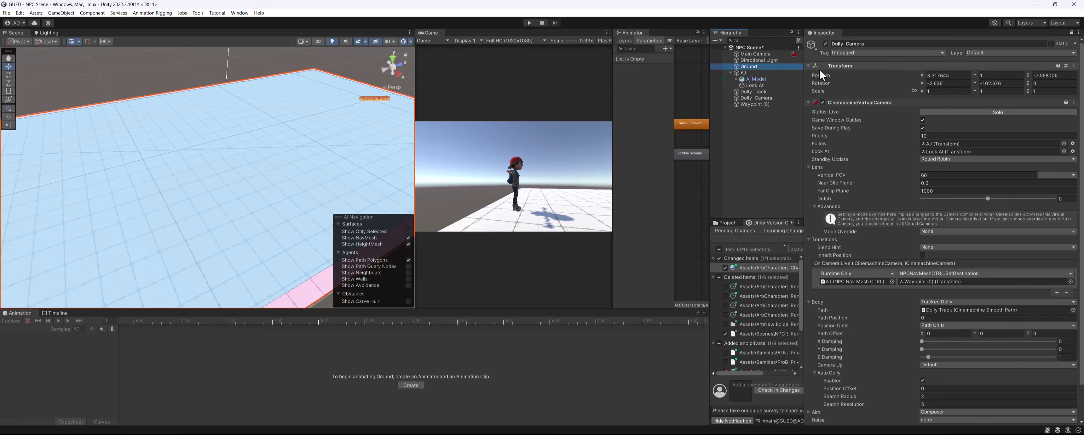
right_click(750, 67)
left_click(768, 66)
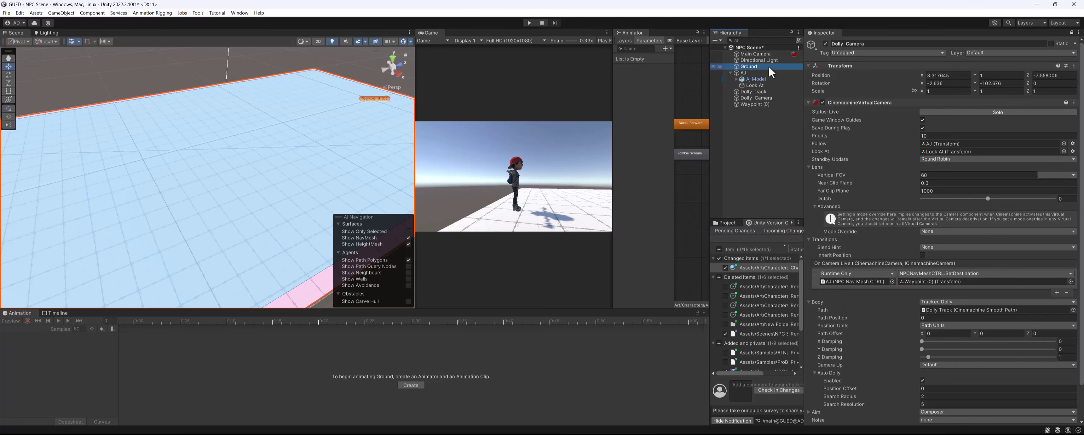
left_click(713, 67)
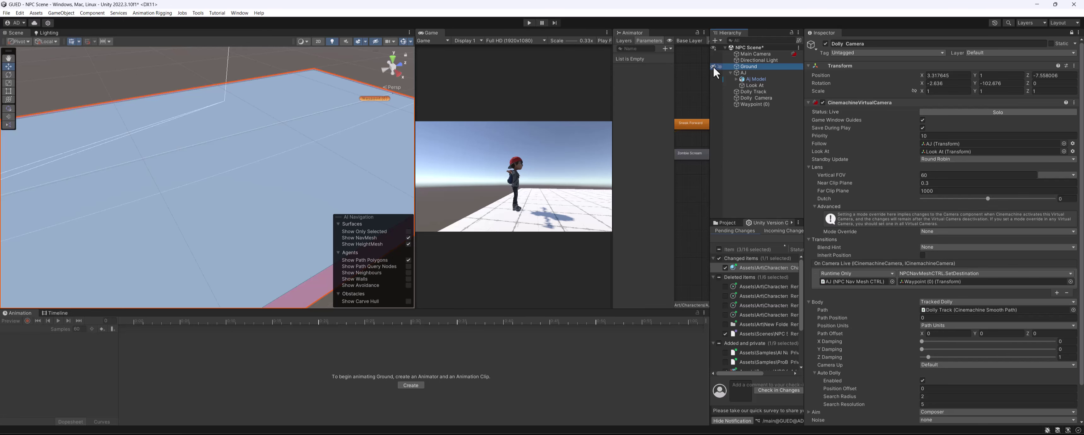
left_click(408, 238)
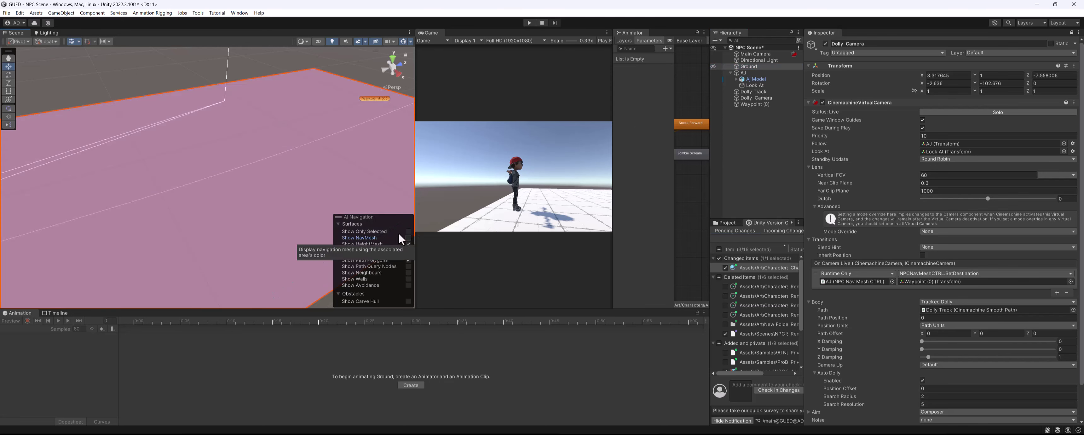
left_click(408, 244)
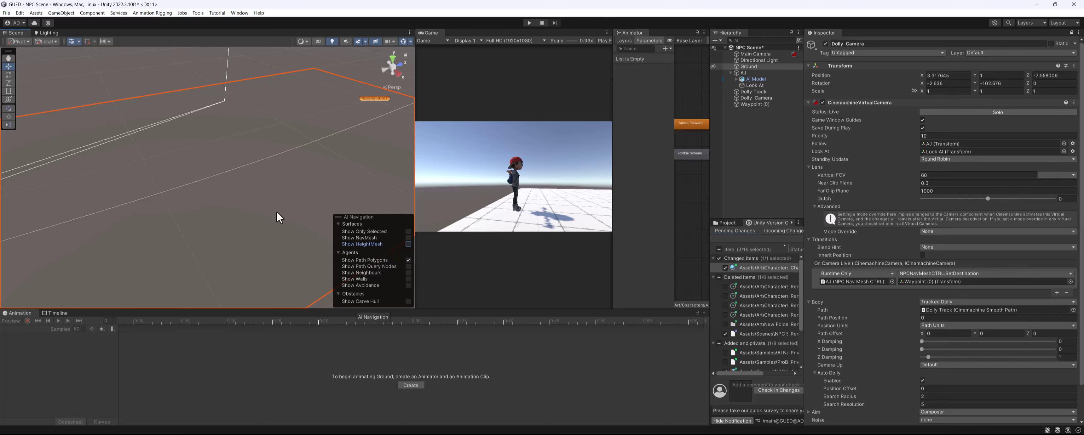
Select the Dolly Track to show its path, and set the Dolly Camera's Tracked Dolly Position Units to Distance.
left_click(753, 91)
left_click_drag(252, 213, 207, 232, "alt")
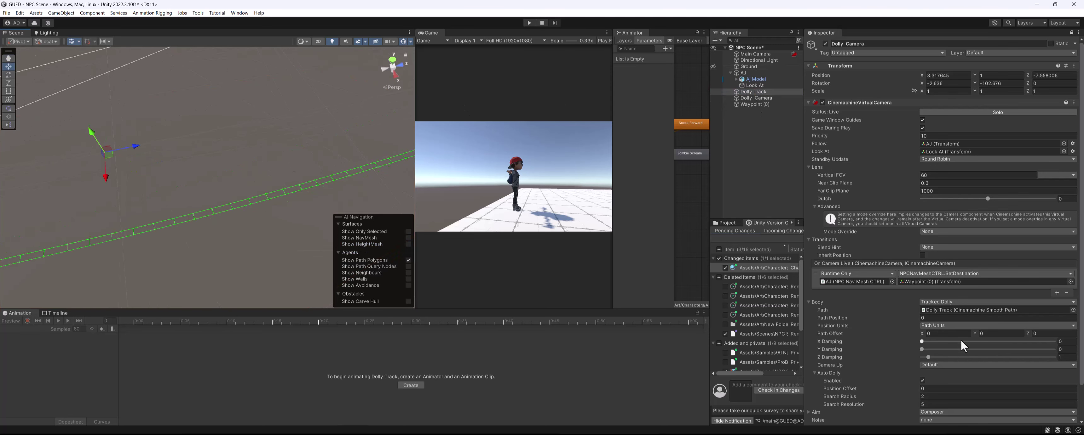
left_click(944, 326)
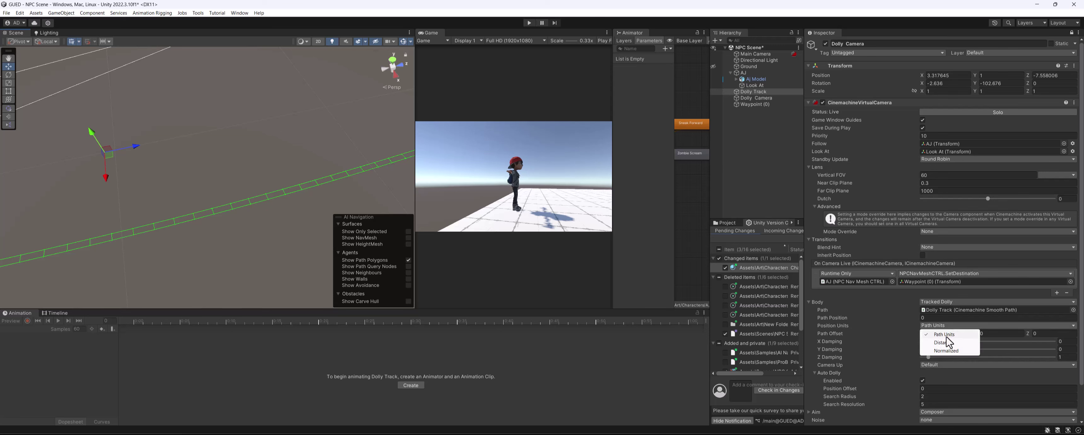
left_click(943, 341)
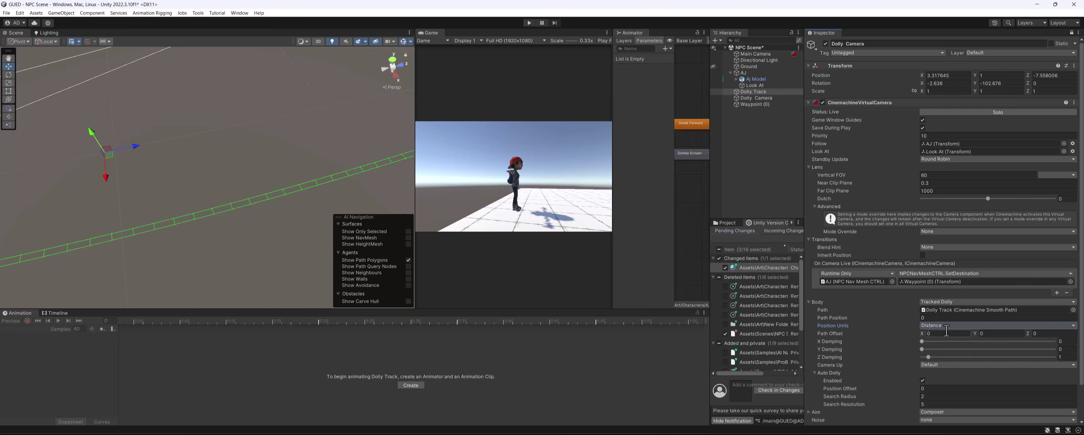
Make the Ground visible again in the Scene view and turn the NavMesh overlay back on.
left_click_drag(217, 177, 320, 181, "alt")
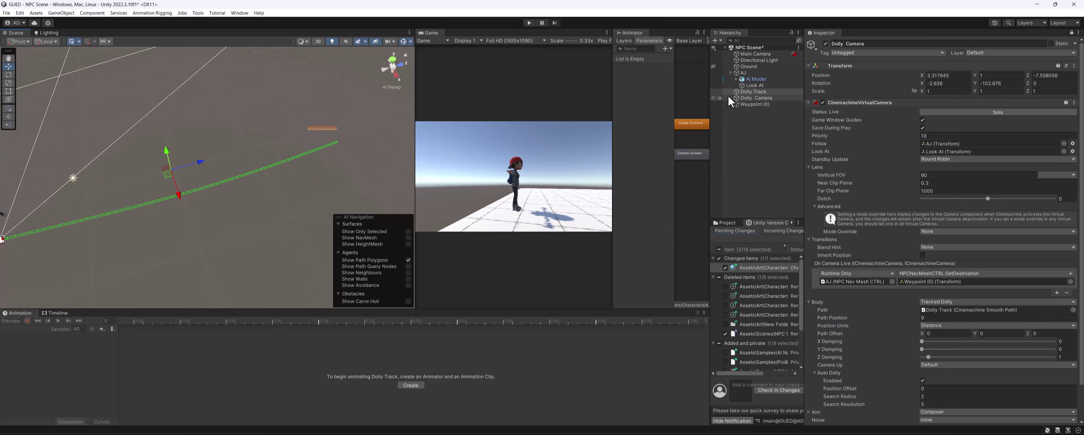
left_click(714, 66)
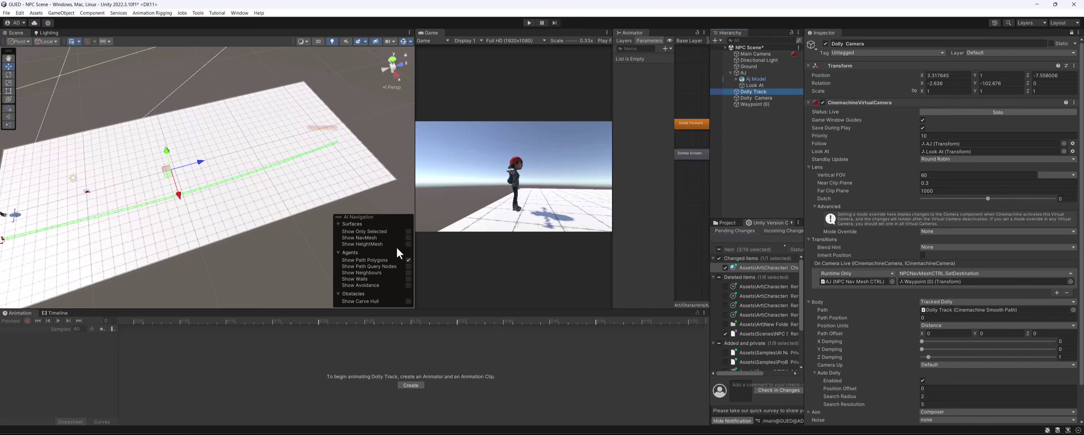
left_click(406, 245)
left_click(406, 244)
left_click(408, 238)
left_click_drag(320, 198, 212, 212, "alt")
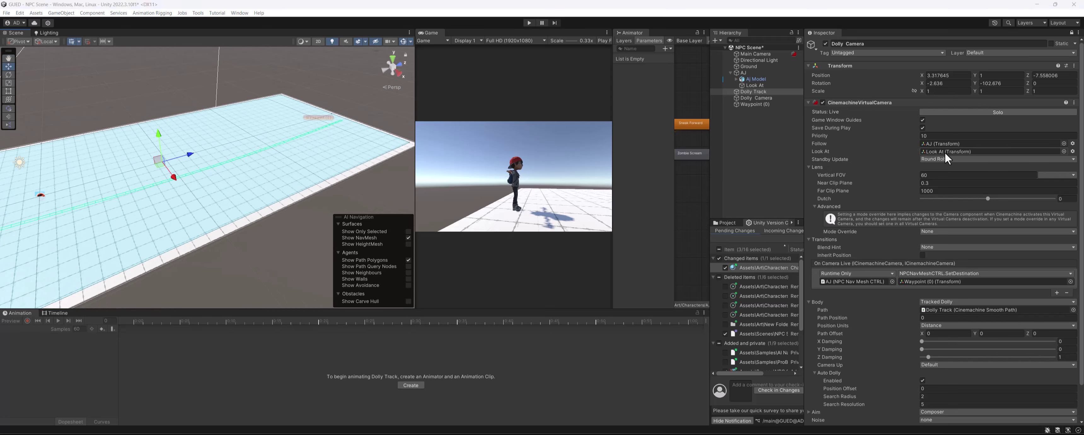
Assign AJ's Look At object as the Dolly Camera's Follow target and play-test the scene.
left_click(755, 86)
left_click_drag(755, 85, 980, 144)
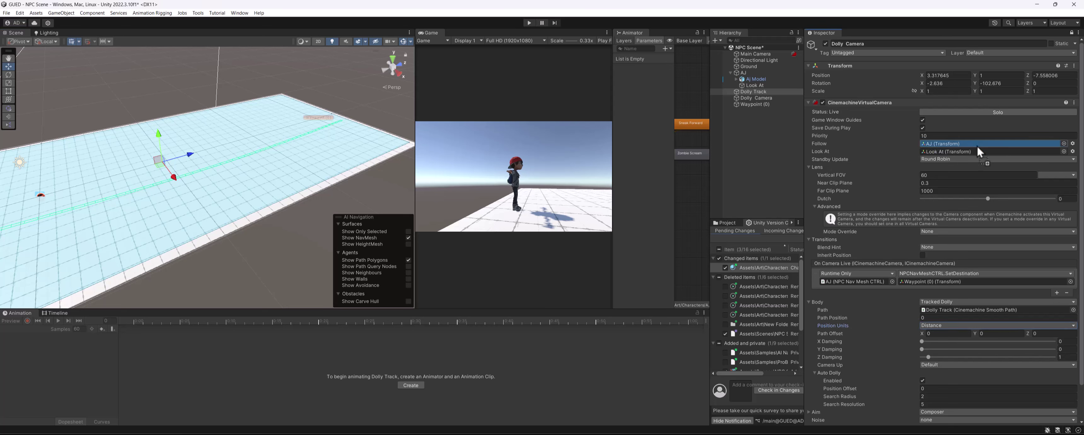
left_click(528, 23)
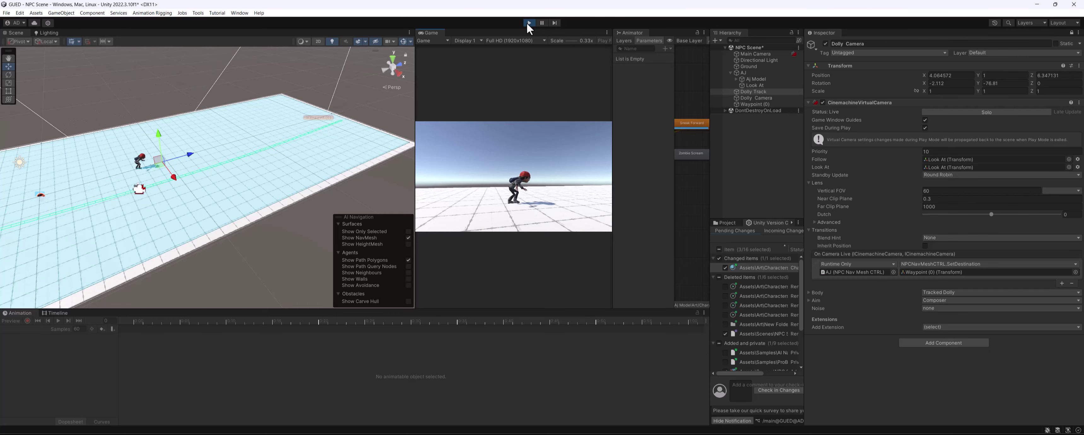
left_click(529, 23)
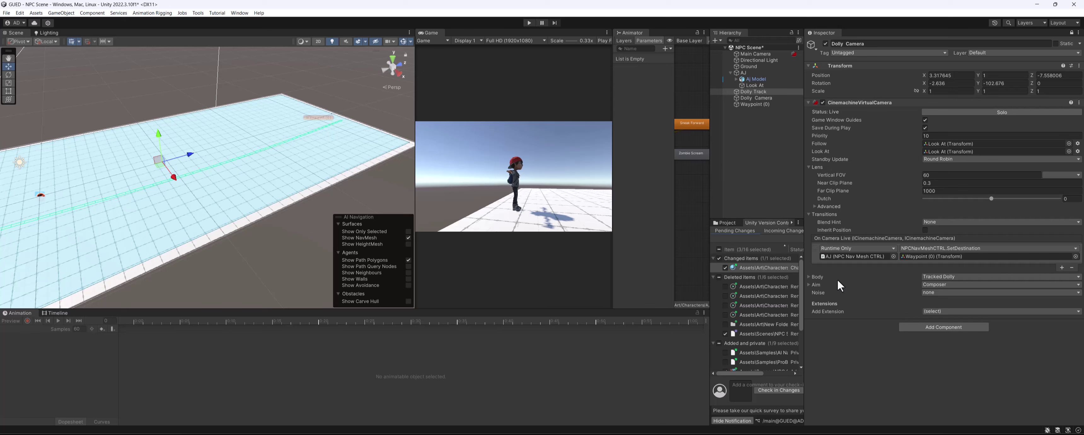
Examine the Dolly Camera's Tracked Dolly body settings, including X Damping, and play-test the camera following along the track.
left_click(813, 276)
scroll(816, 273, "down", 1)
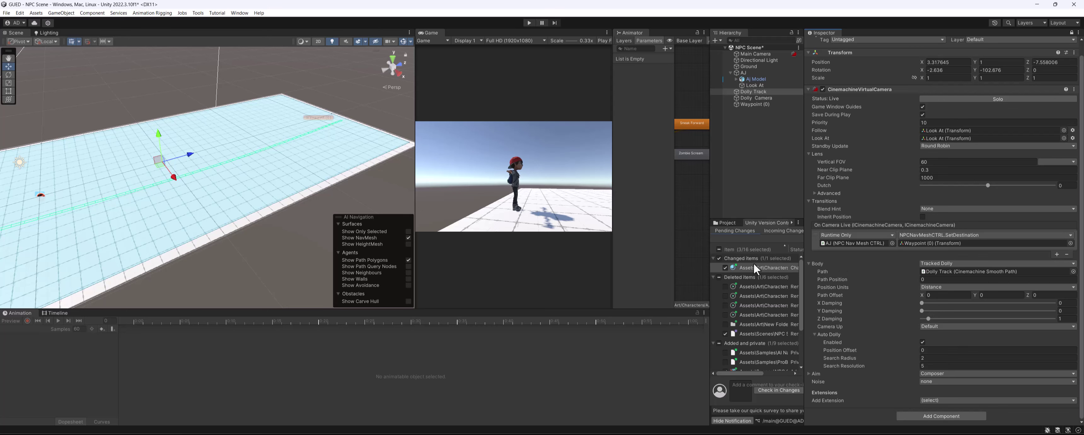
left_click_drag(921, 303, 922, 303)
left_click(529, 22)
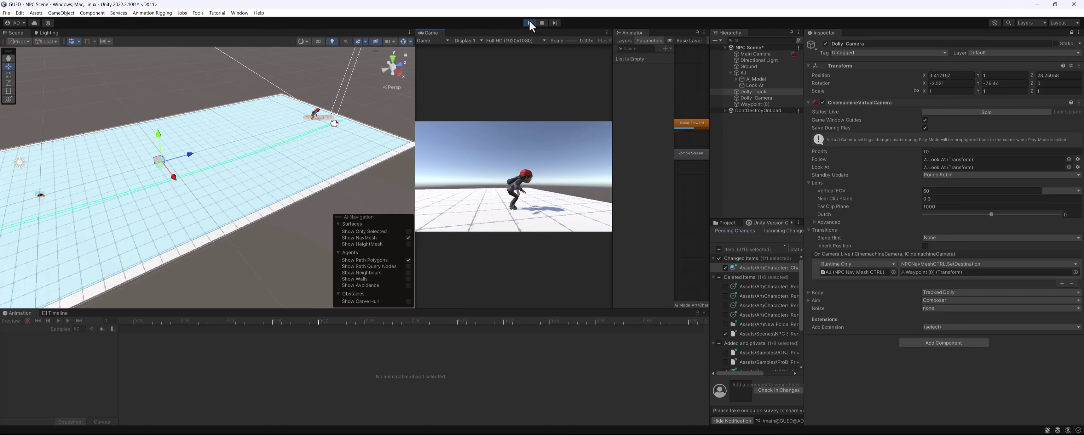
left_click(529, 23)
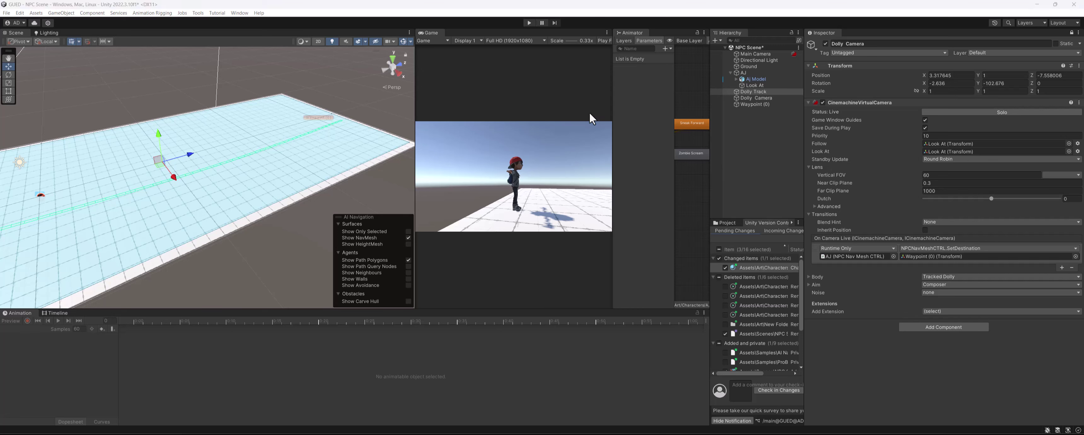
Unlock the Inspector, select the Dolly Track and add a fourth waypoint to the end of its path.
left_click(1071, 33)
left_click(757, 97)
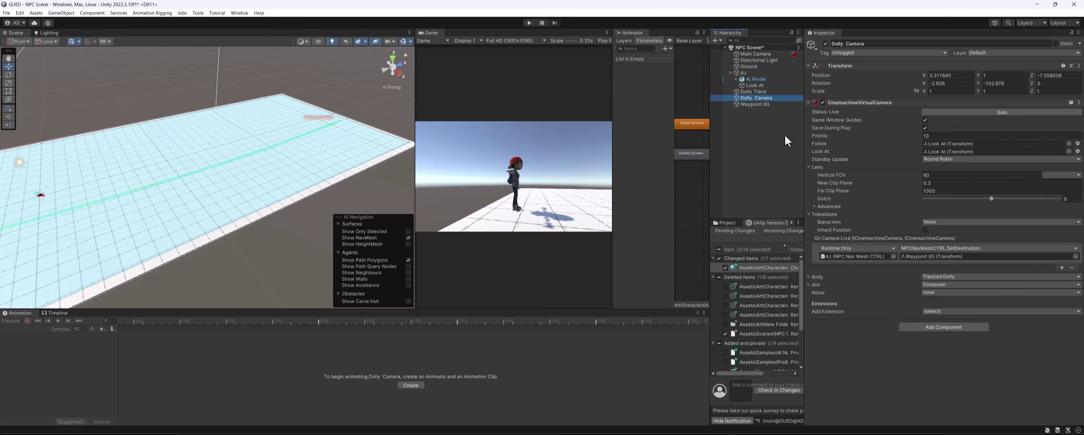
left_click(753, 92)
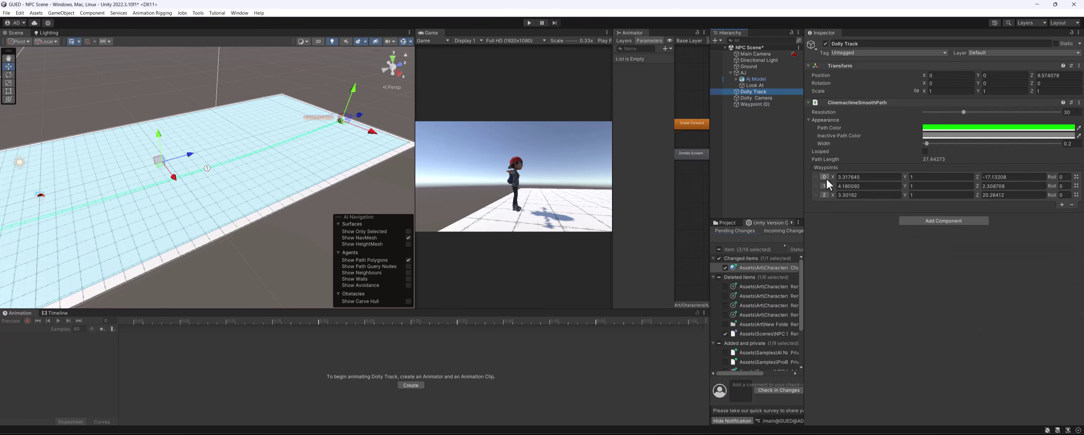
left_click(1062, 205)
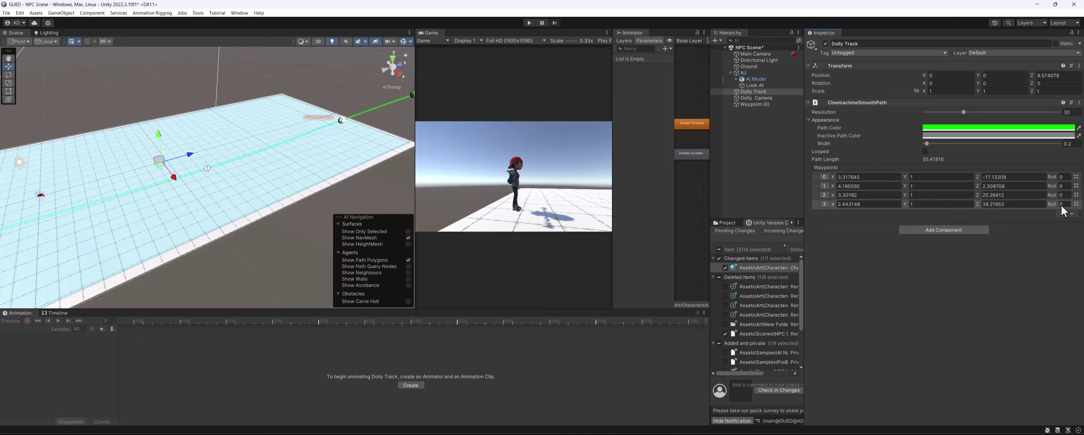
middle_click_drag(295, 179, 306, 154)
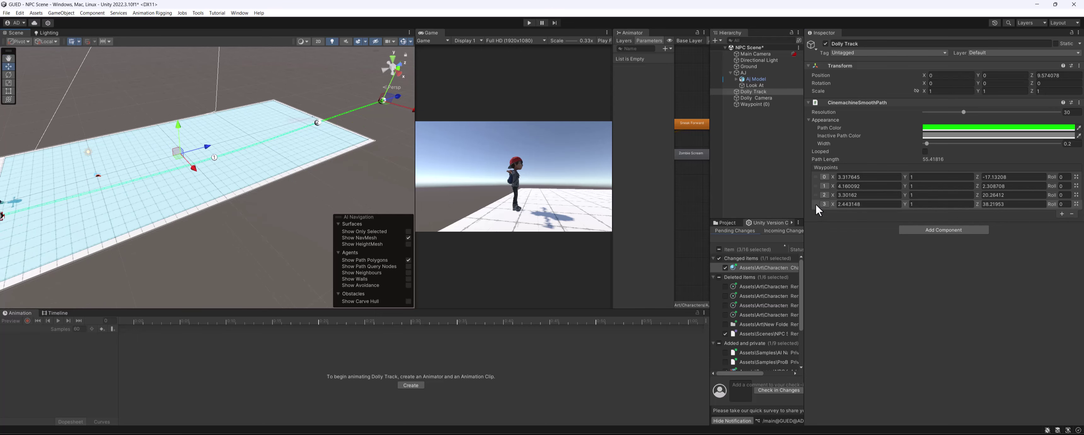
mouse_move(816, 205)
left_mouse_down()
mouse_move(817, 190)
mouse_move(821, 210)
left_mouse_up()
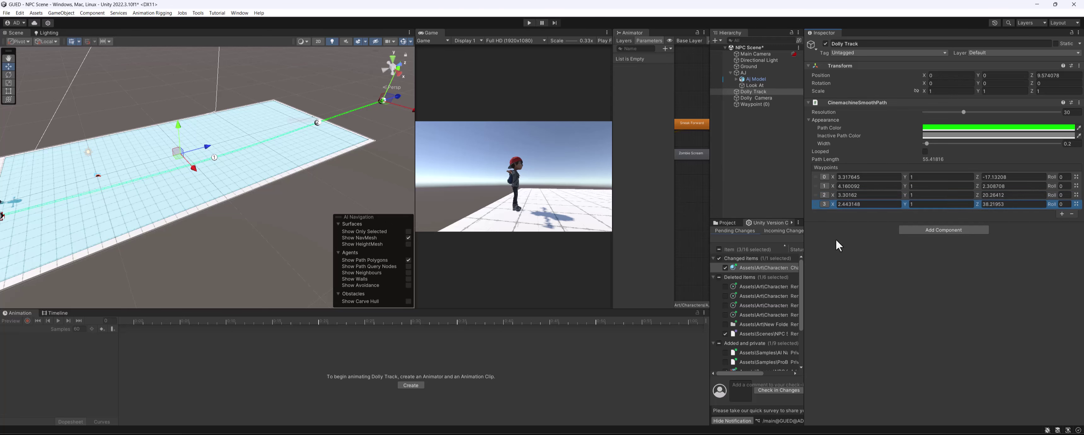
Move Dolly Track waypoint 1 back to about Z -7.22 and waypoint 2 to about X 2.54, Z 0.50.
middle_click_drag(167, 187, 226, 177)
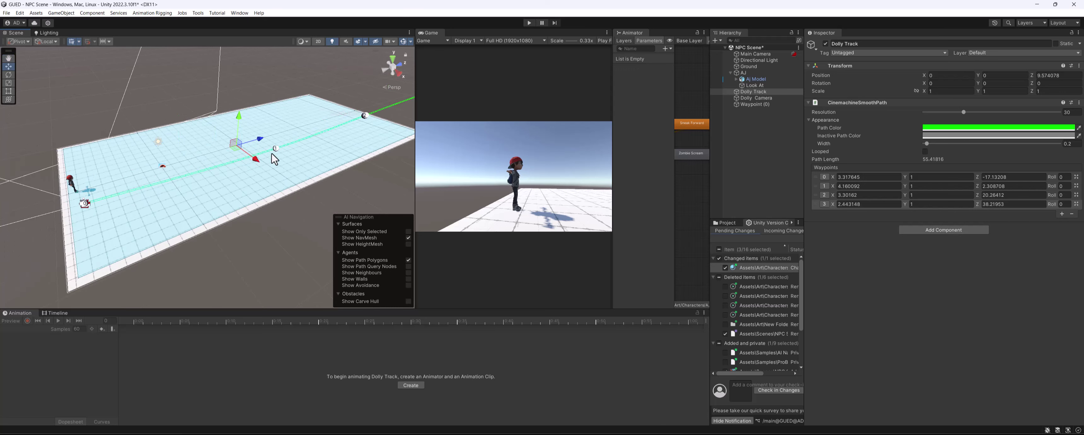
left_click(273, 150)
left_click_drag(297, 150, 229, 175)
left_click(365, 116)
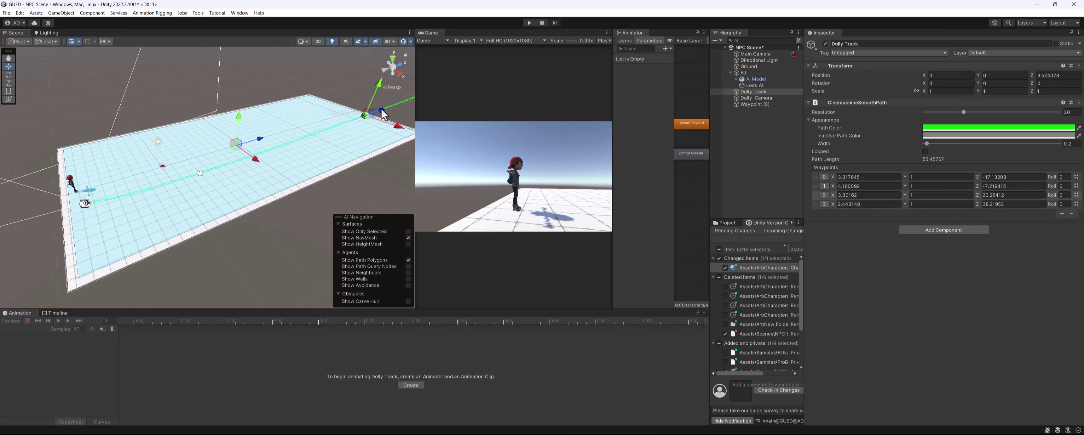
left_click_drag(383, 112, 274, 160)
Move Dolly Track waypoint 3 onto the ground at about Z 8.36 and shift waypoint 2 to about X 2.46.
middle_click_drag(305, 143, 255, 185)
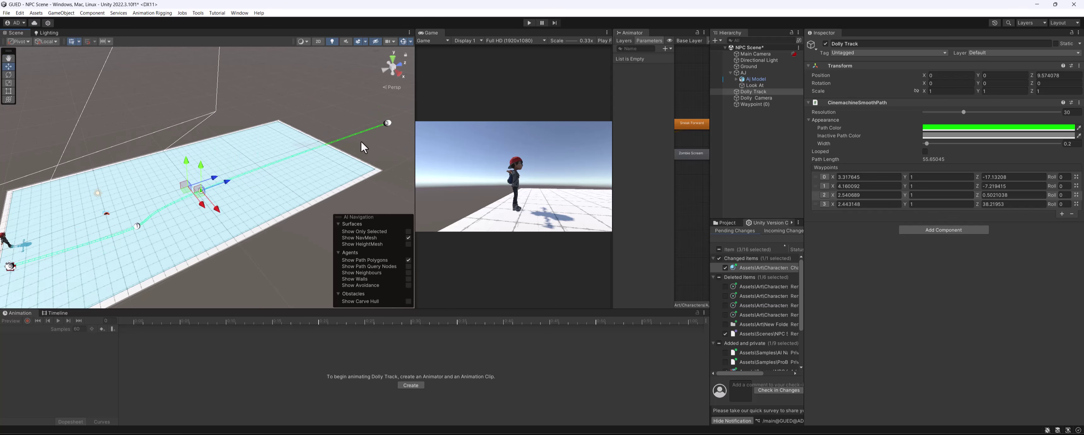
left_click(386, 121)
left_click_drag(408, 114, 279, 176)
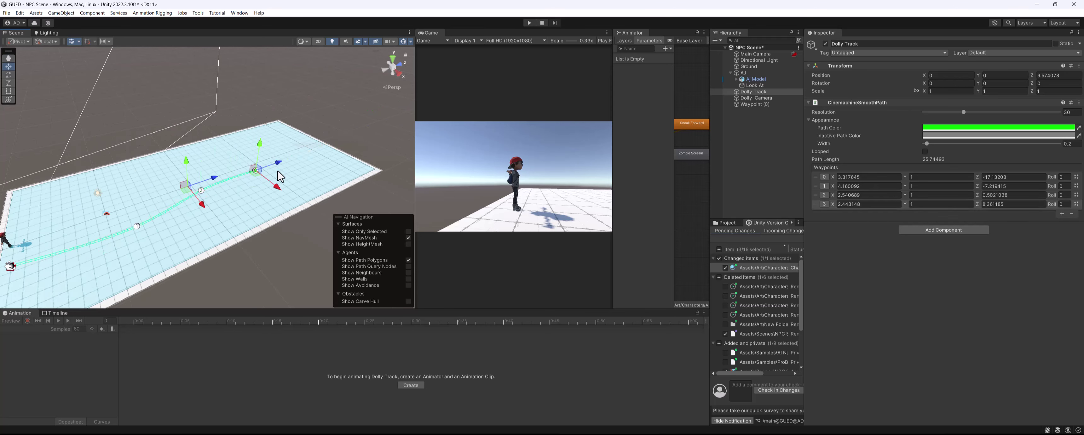
left_click(202, 191)
left_click_drag(217, 213, 213, 210)
Play-test the scene with the reshaped four-waypoint dolly track, and stop playback.
left_click(529, 23)
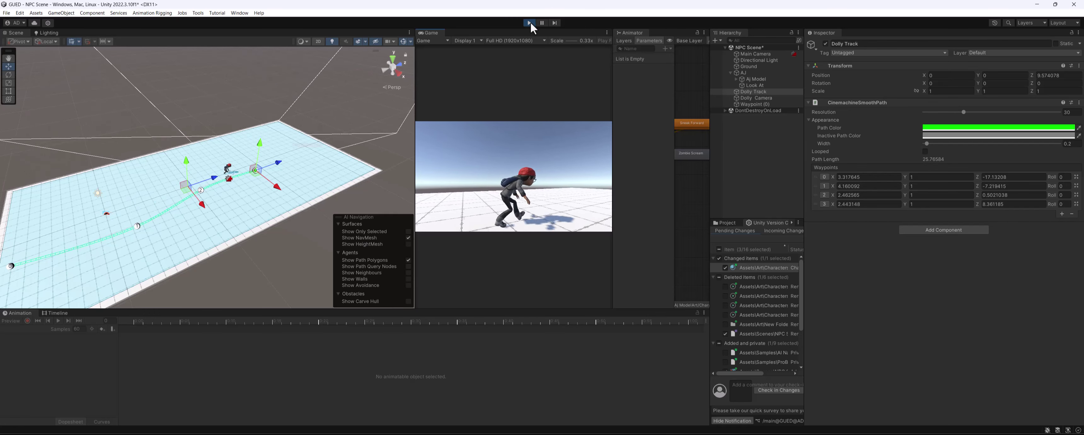
left_click(530, 23)
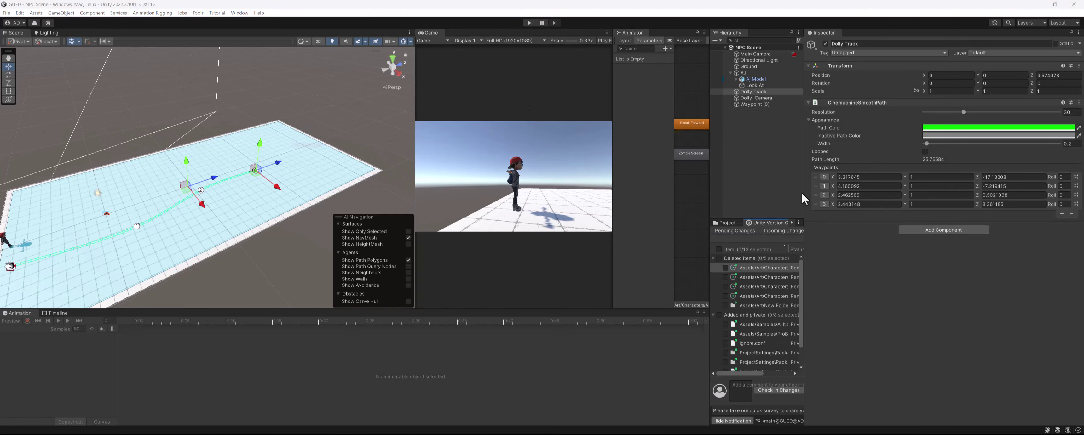
Widen the Hierarchy and Project area, show the project's assets and view the ground from a low side angle.
left_click_drag(804, 198, 845, 198)
mouse_move(263, 185)
left_mouse_down("alt")
mouse_move(266, 203)
mouse_move(246, 177)
left_mouse_up("alt")
left_click(727, 223)
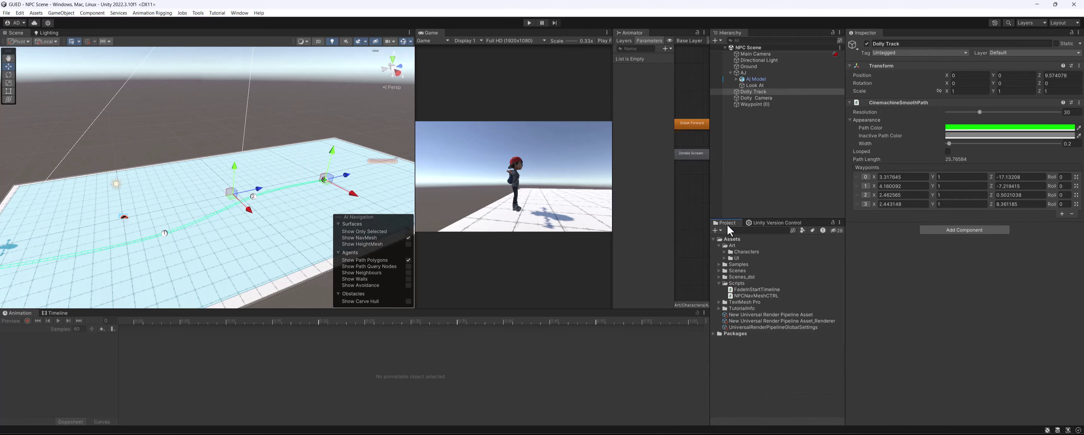
left_click_drag(308, 221, 162, 232, "alt")
middle_click_drag(162, 231, 178, 231)
left_click_drag(179, 230, 232, 224, "alt")
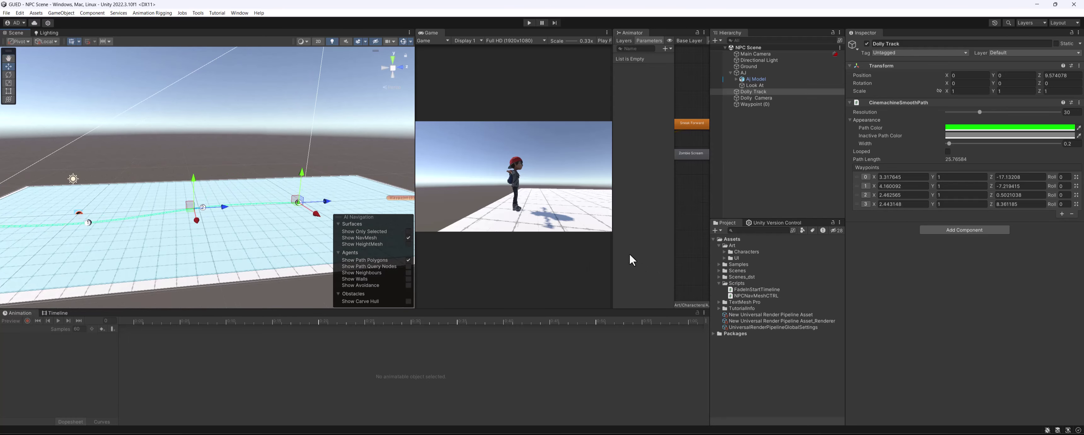
Place the Todd model from the Art/Characters/Todd folder on the ground in the Scene view.
left_click(724, 252)
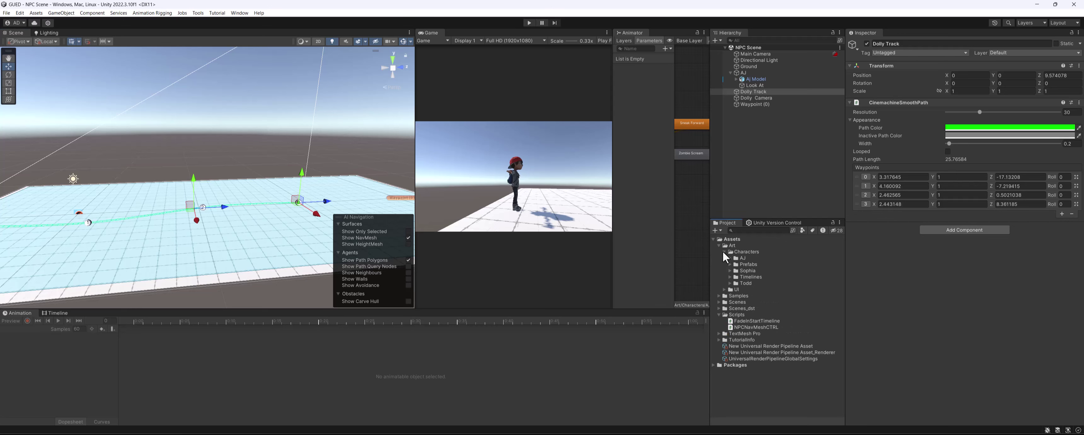
left_click(730, 284)
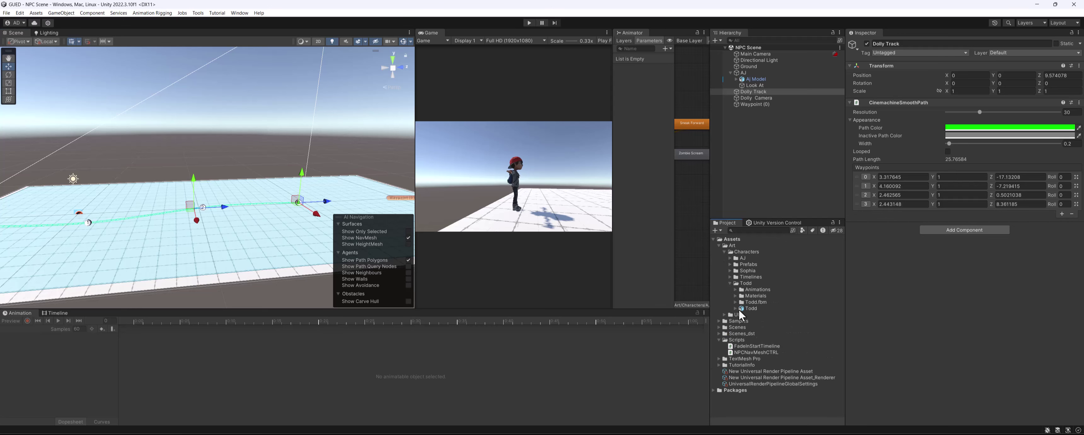
left_click_drag(738, 310, 99, 215)
scroll(290, 201, "up", 3)
scroll(289, 196, "up", 5)
scroll(150, 179, "down", 8)
left_click_drag(150, 179, 123, 199, "alt")
Select the Dolly Track and inspect Todd's placement relative to the camera path from several angles.
left_click(768, 100)
left_click(765, 94)
left_click_drag(27, 202, 227, 198, "alt")
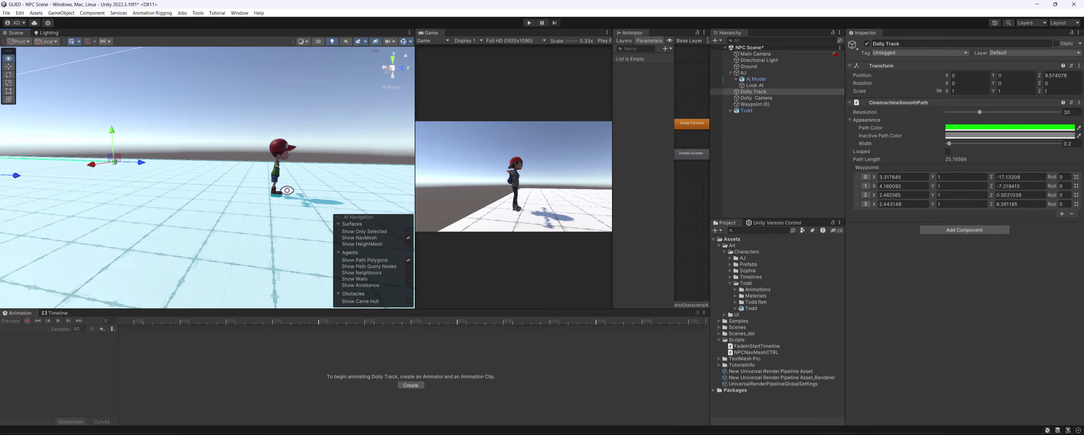
scroll(139, 198, "down", 3)
middle_click_drag(139, 198, 336, 209)
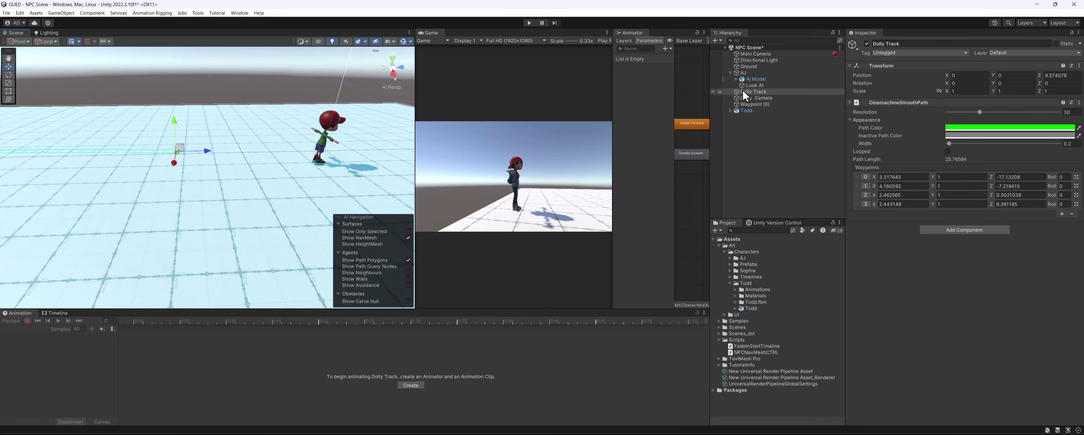
Color the Ground dark magenta using ProBuilder's Vertex Colors palette.
left_click(208, 252)
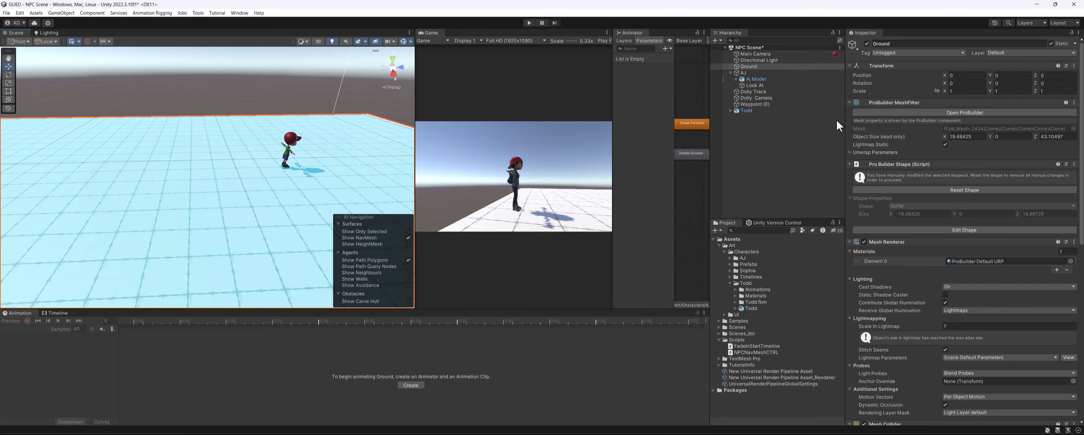
left_click(201, 16)
mouse_move(223, 22)
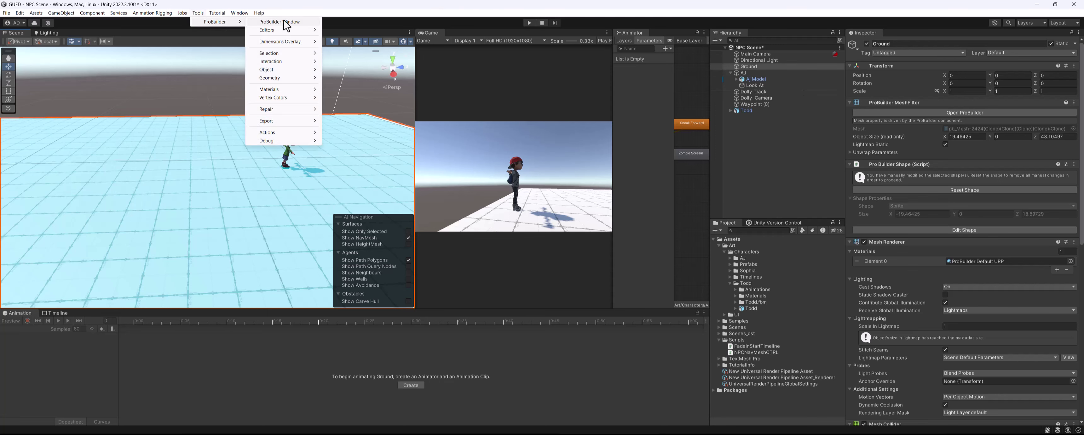
left_click(286, 22)
left_click(540, 122)
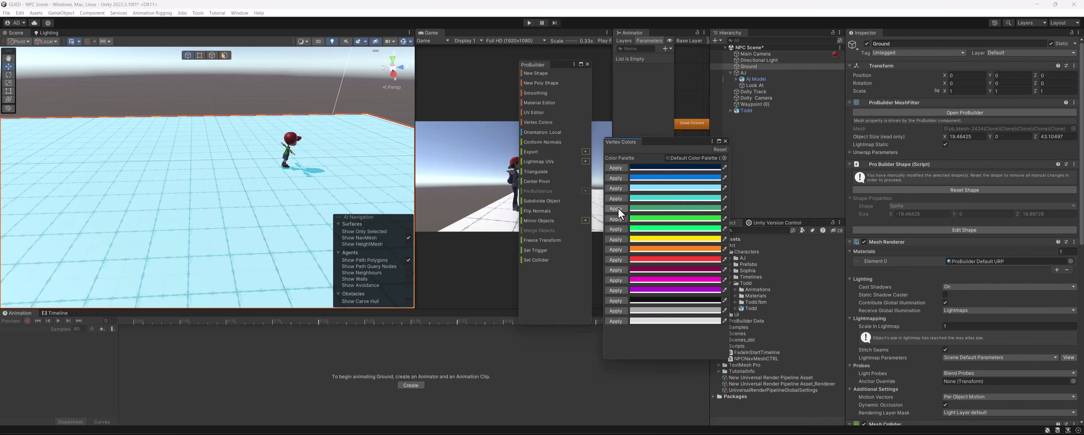
left_click(617, 270)
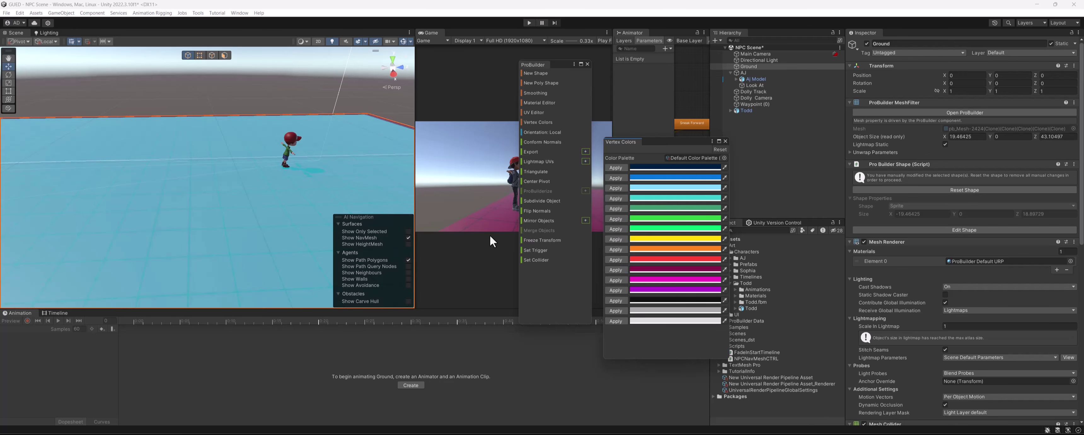
Deselect the Ground and turn off Show NavMesh so its overlay no longer covers the surface in the Scene view.
left_click(231, 121)
left_click_drag(230, 120, 215, 93, "alt")
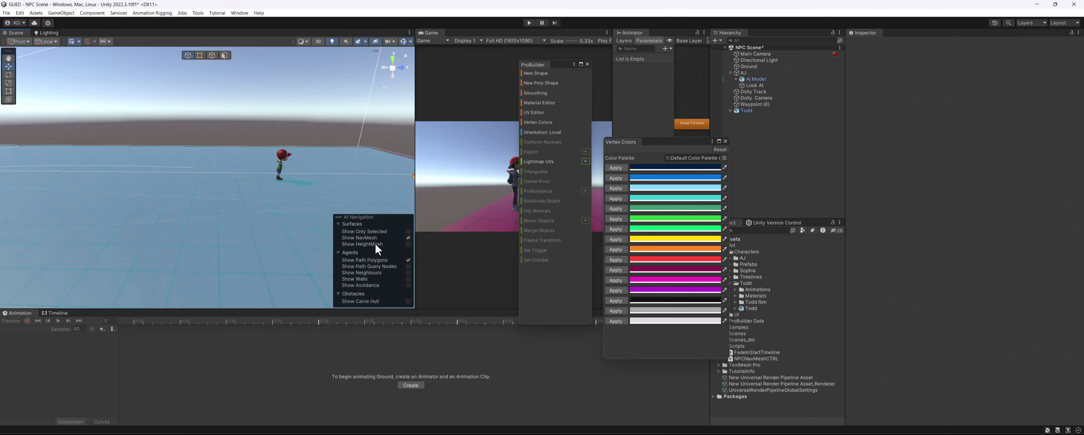
left_click(408, 238)
left_click_drag(319, 203, 299, 183, "alt")
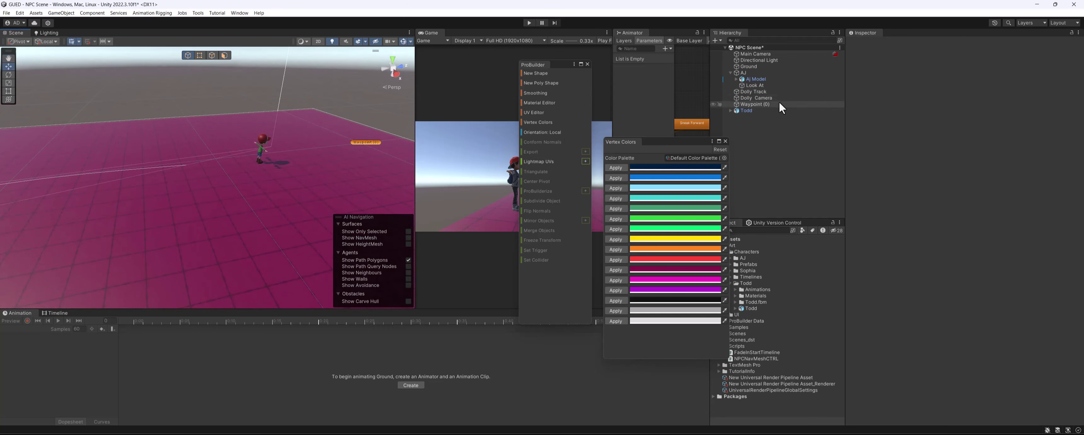
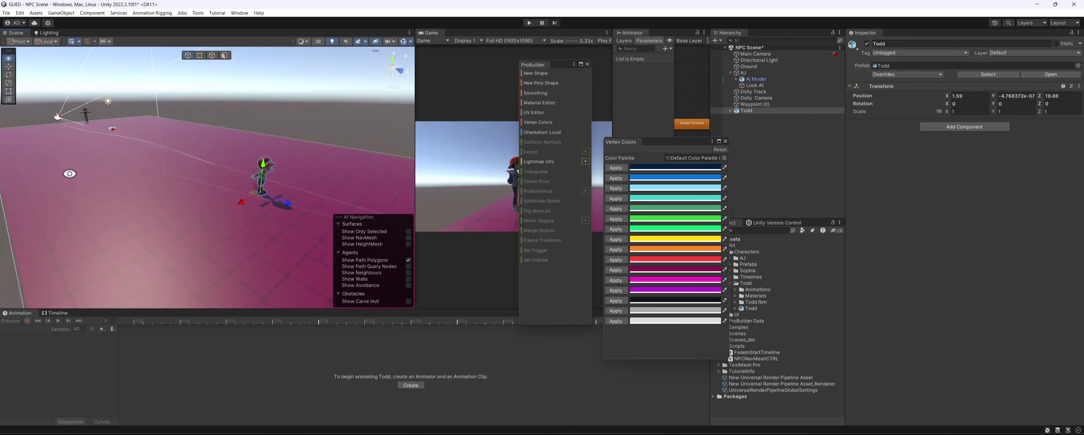
Snap Todd onto Waypoint (0) by temporarily parenting him to it, resetting his Transform and unparenting him again.
left_click_drag(240, 175, 260, 206, "alt")
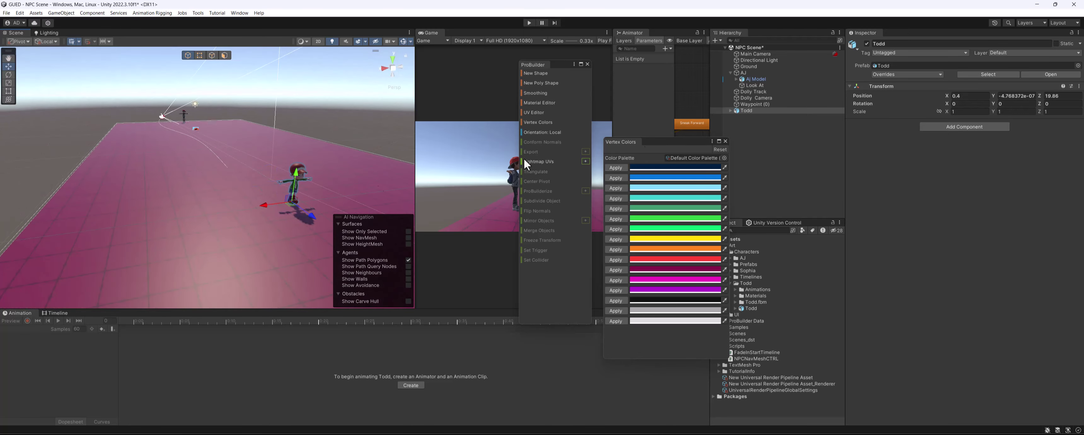
left_click(761, 105)
key("f")
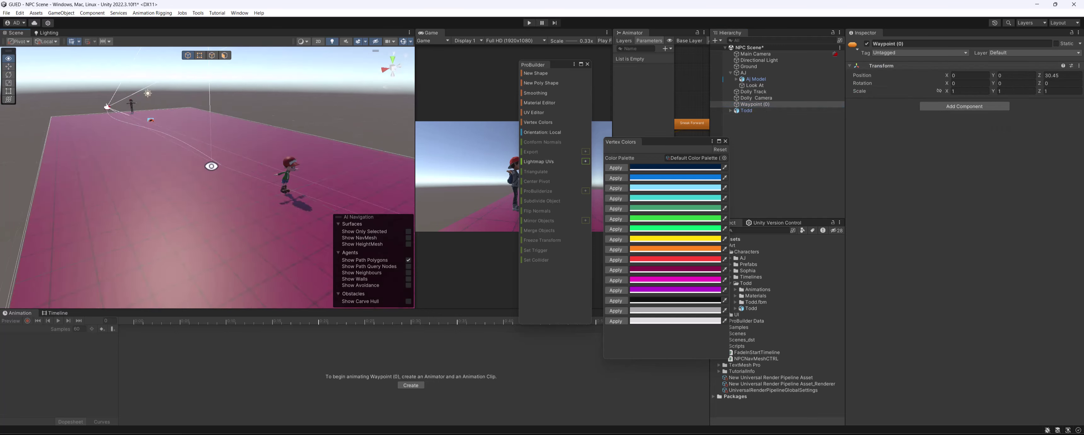
left_click_drag(317, 152, 243, 166, "alt")
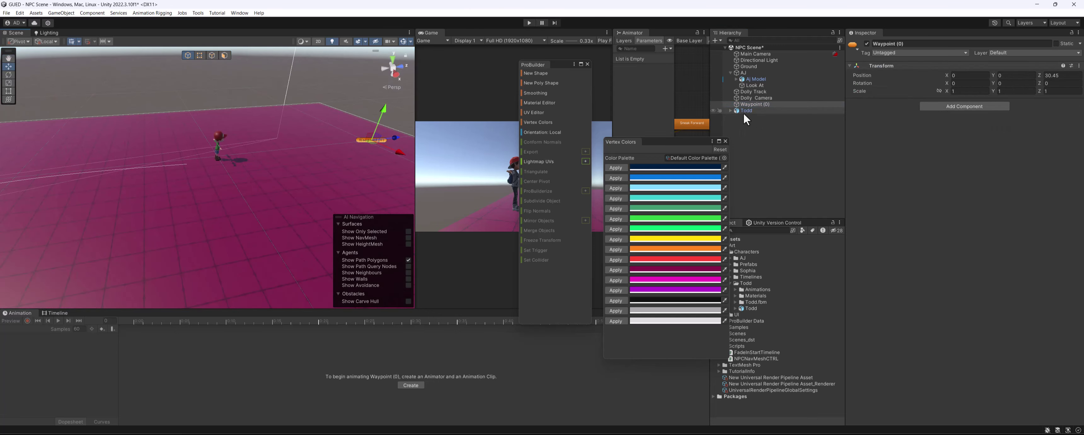
left_click_drag(745, 111, 761, 105)
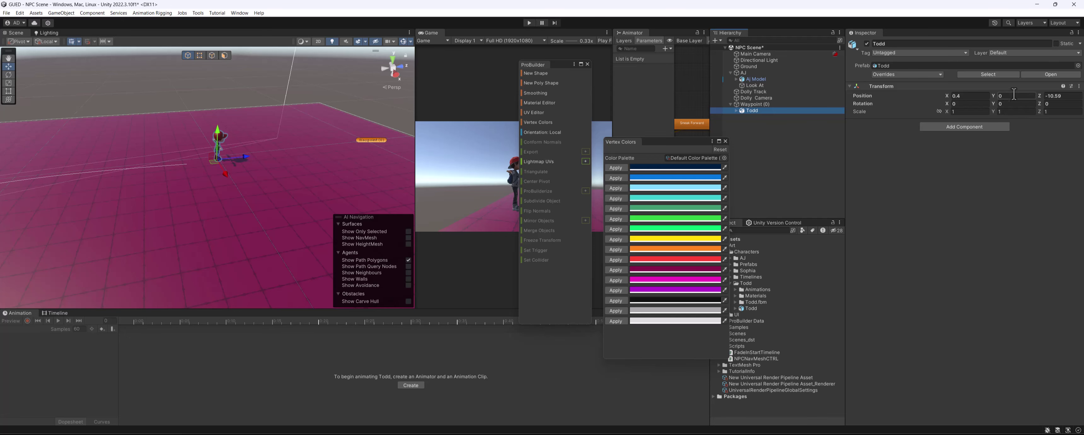
left_click(1079, 86)
left_click(1055, 95)
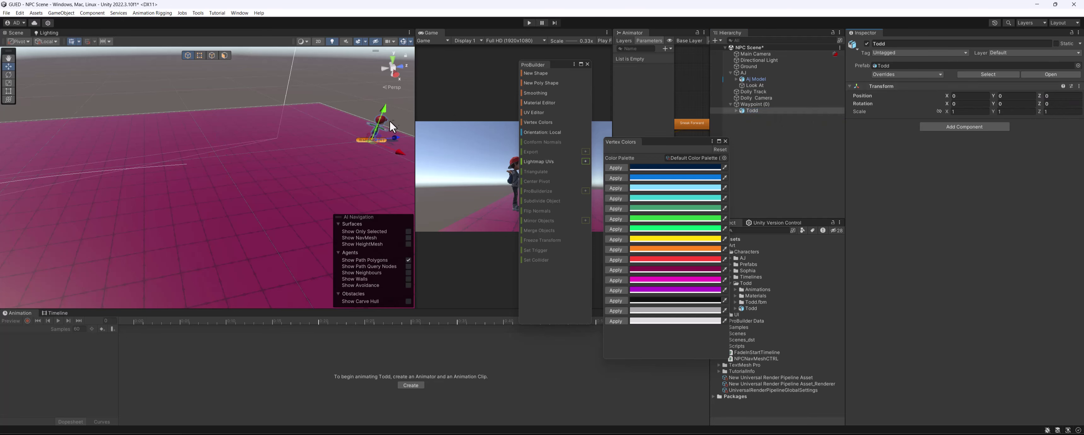
middle_click_drag(389, 121, 334, 138)
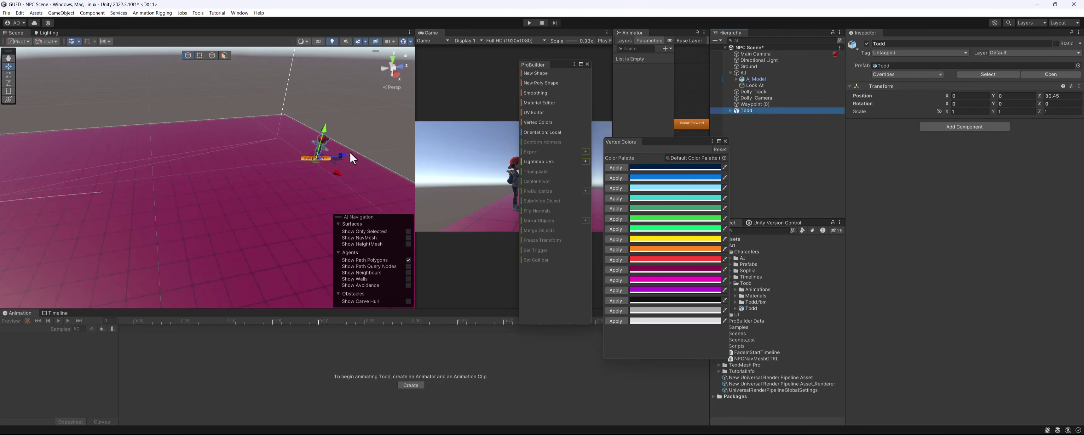
Move Todd along the Z axis to about 31.18, just beyond Waypoint (0).
left_click_drag(350, 154, 261, 150)
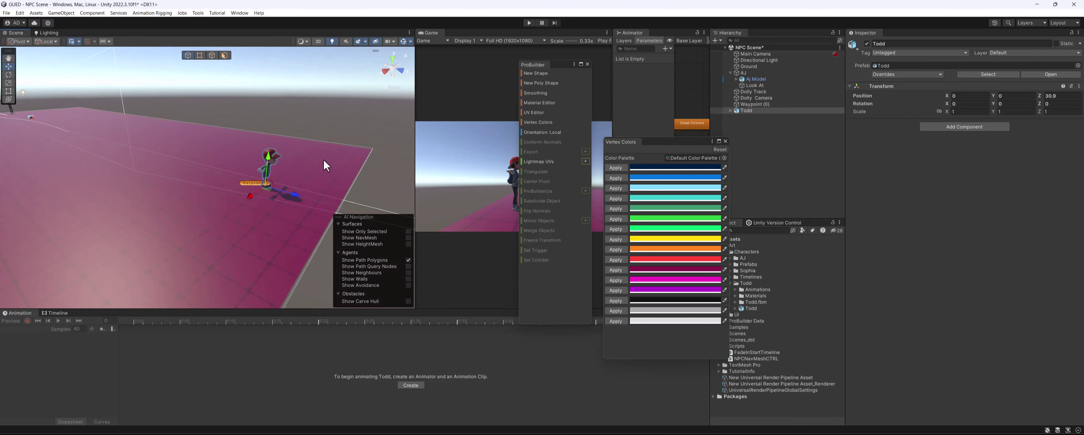
left_click_drag(323, 159, 210, 152, "alt")
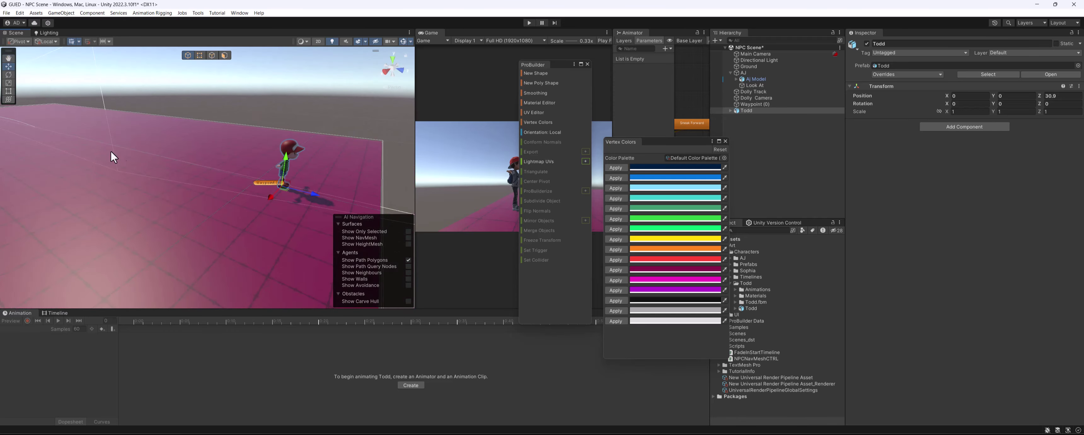
left_click_drag(300, 194, 211, 158)
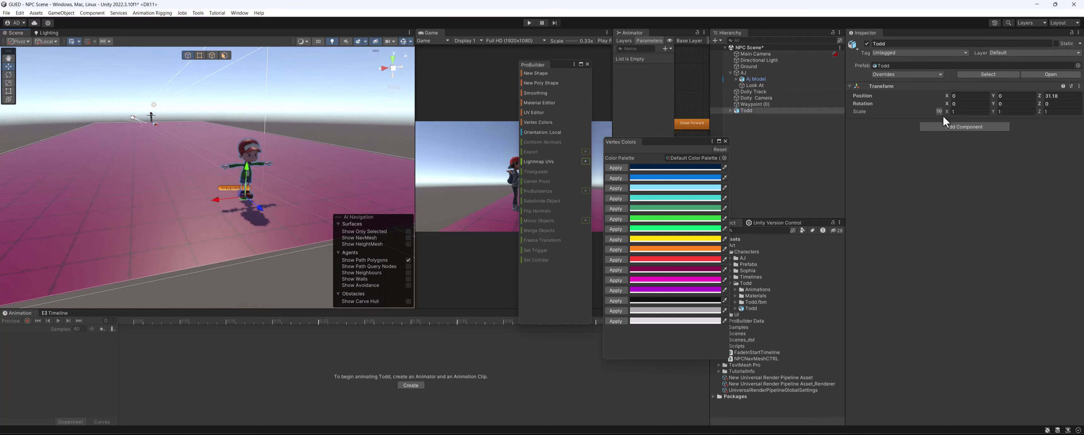
Assign the Todd Animator Controller from Todd's Animations folder to the Todd object.
left_click(954, 127)
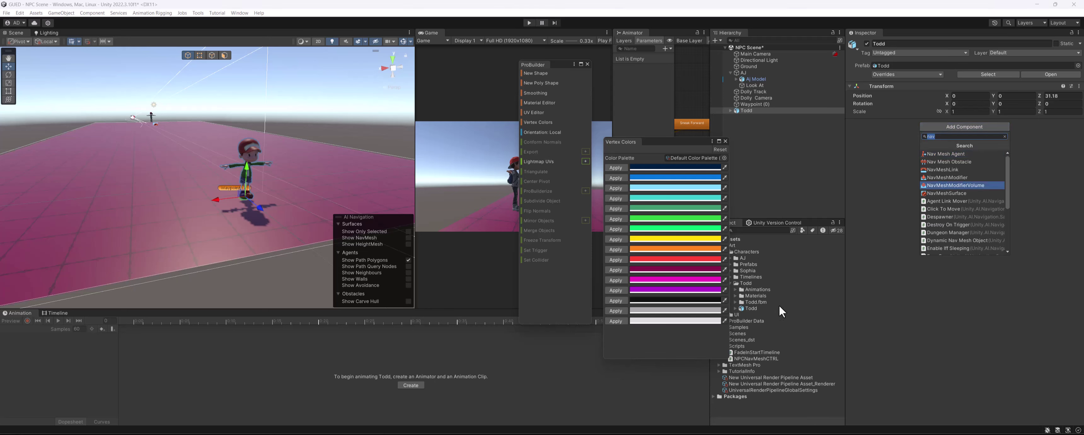
left_click(735, 290)
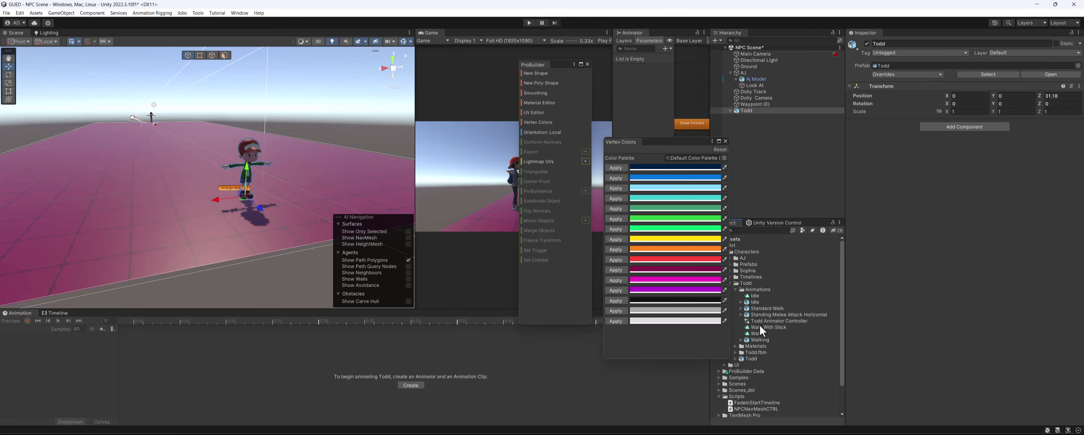
left_click_drag(758, 321, 931, 233)
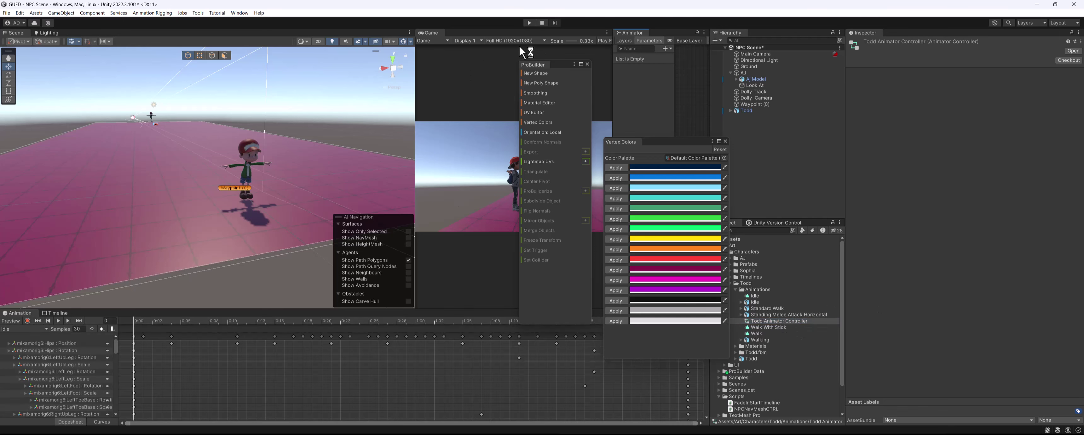
Dock the Animator beside the Game view and move the ProBuilder window aside to expose Todd's animation states.
left_click_drag(616, 34, 481, 39)
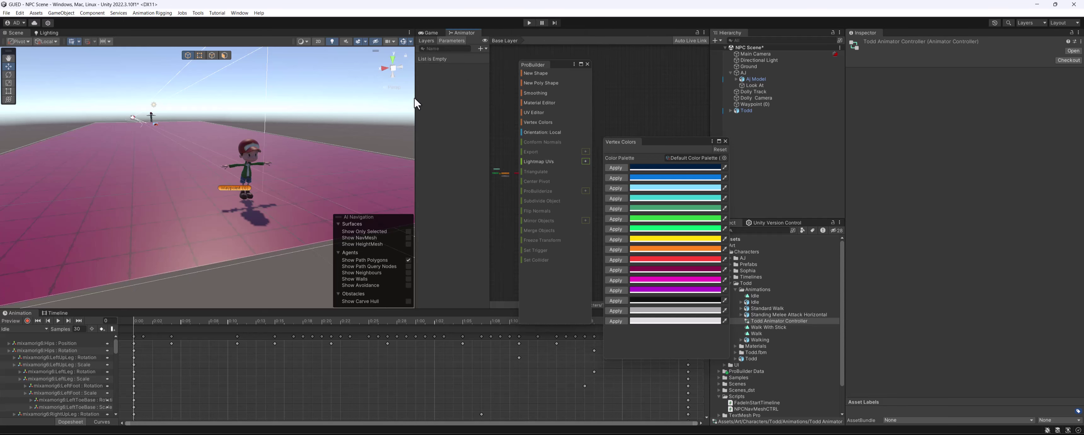
scroll(501, 178, "up", 5)
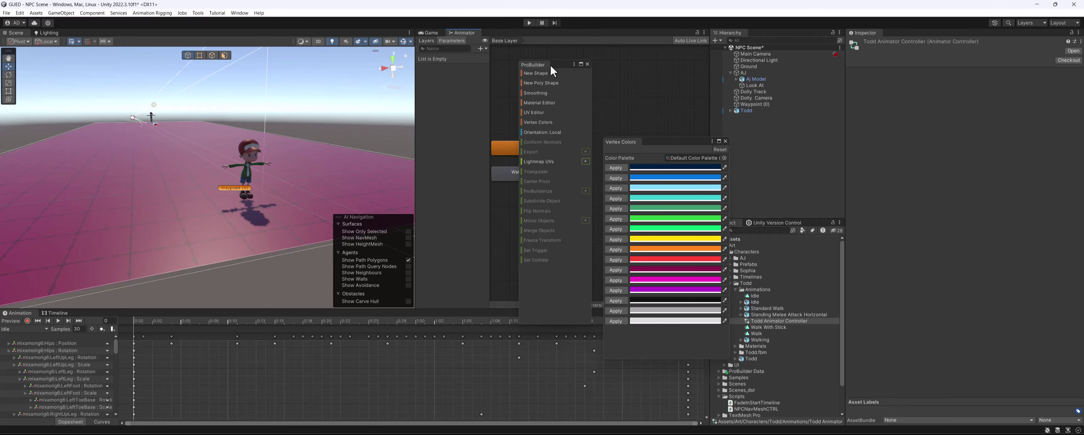
left_click_drag(549, 65, 794, 103)
left_click_drag(211, 151, 379, 136, "alt")
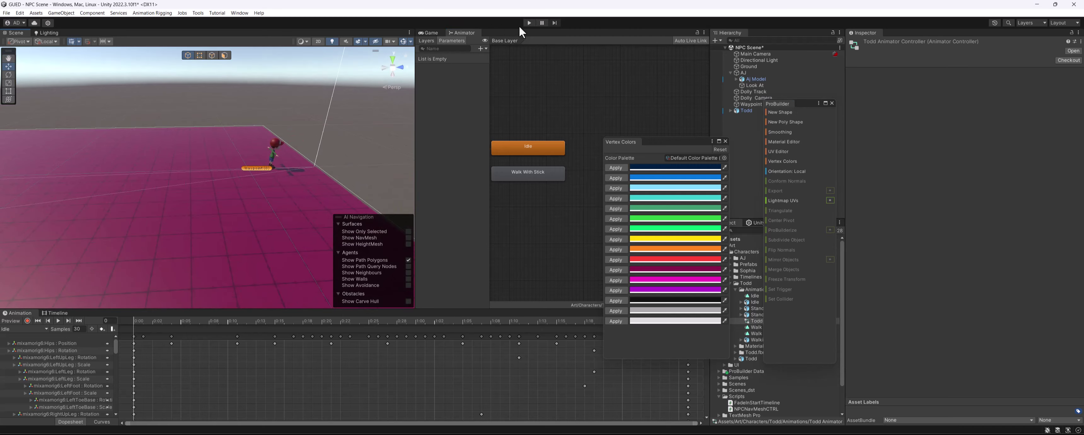
Show the Game view, widen it over the Scene area, play-test the scene with Todd animated and stop playback.
left_click(431, 32)
left_click_drag(416, 77, 265, 82)
left_click(529, 23)
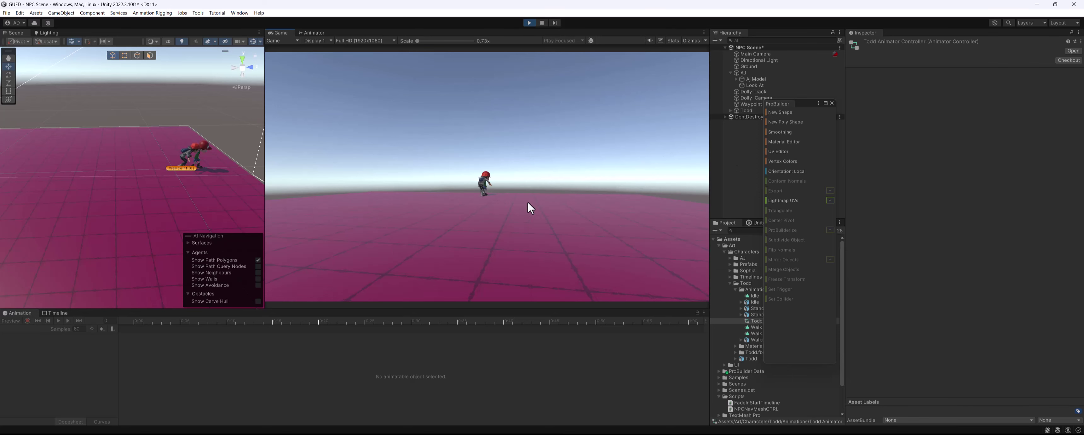
left_click(528, 25)
Move the ProBuilder window off the Hierarchy and bring Waypoint (0) closer along the Z axis, to position Z 19.
left_click_drag(216, 166, 230, 191, "alt")
scroll(230, 191, "down", 4)
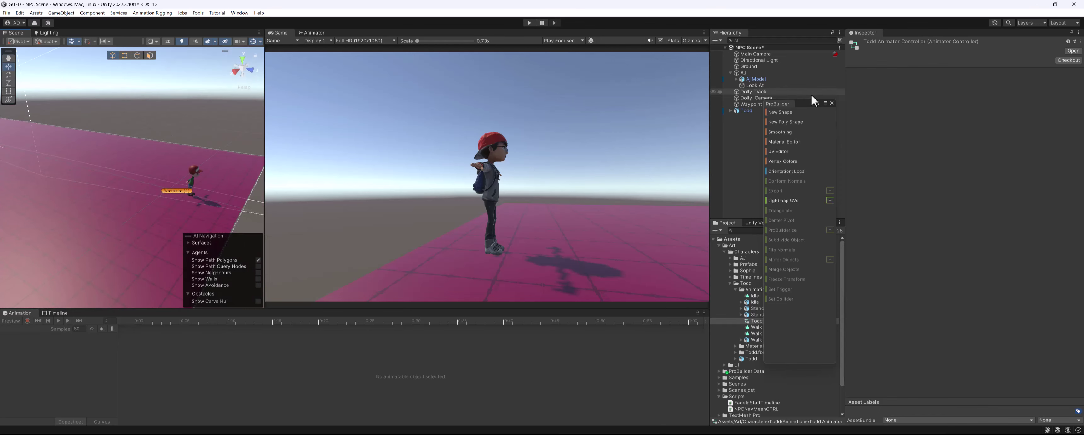
left_click_drag(812, 101, 989, 174)
left_click(756, 104)
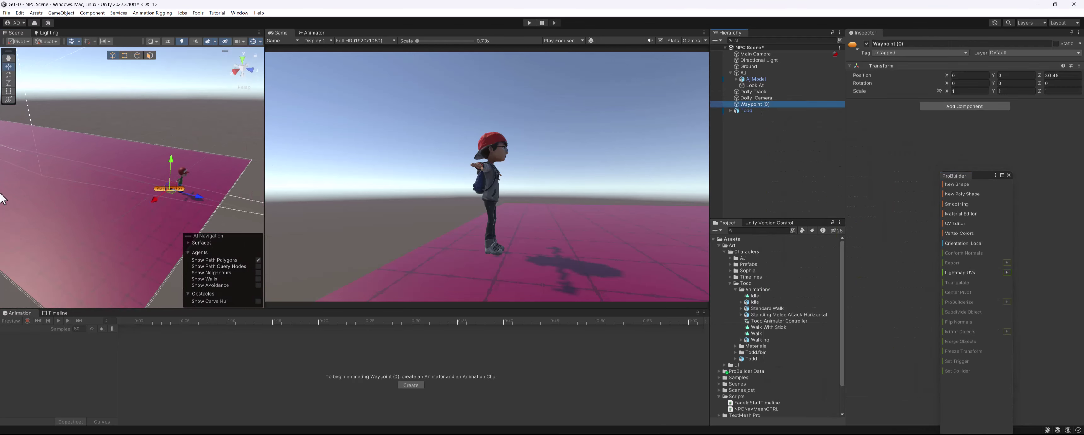
right_click_drag(2, 197, 185, 177)
left_click_drag(255, 182, 151, 189)
left_click(772, 97)
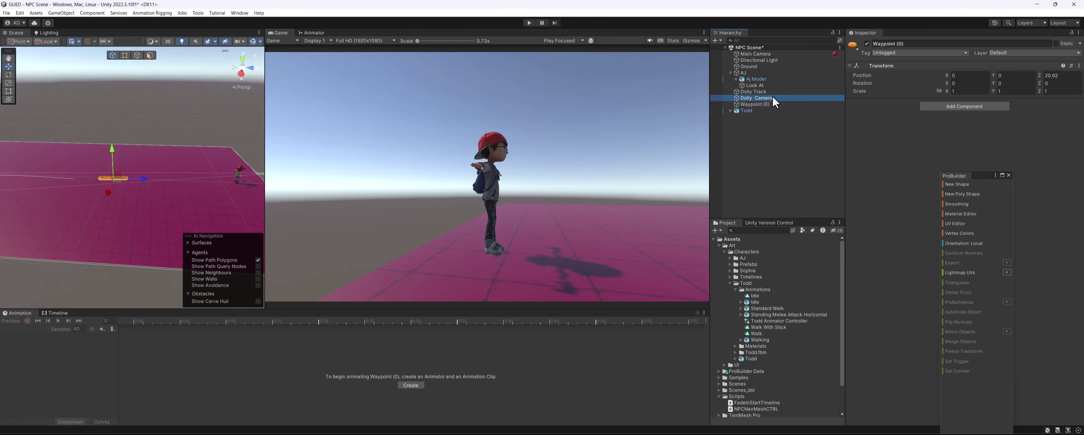
middle_click_drag(83, 178, 169, 188)
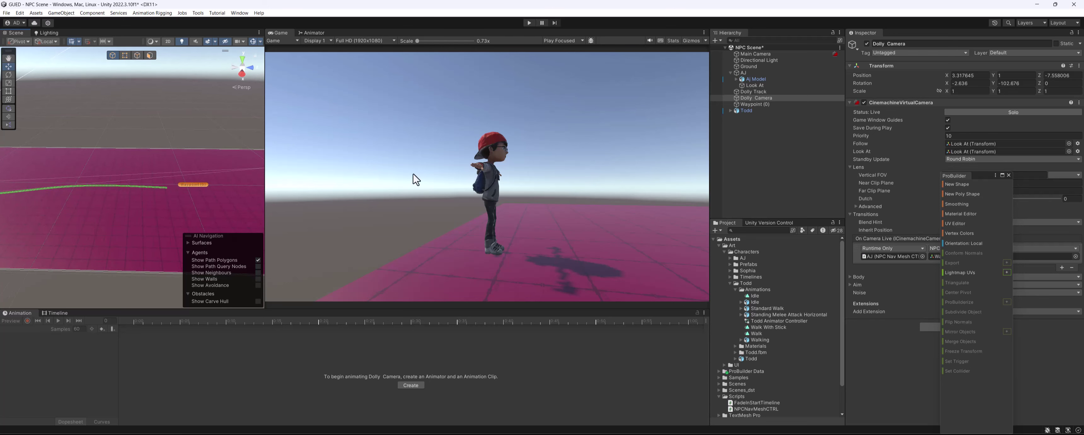
left_click(756, 104)
left_click_drag(221, 185, 206, 187)
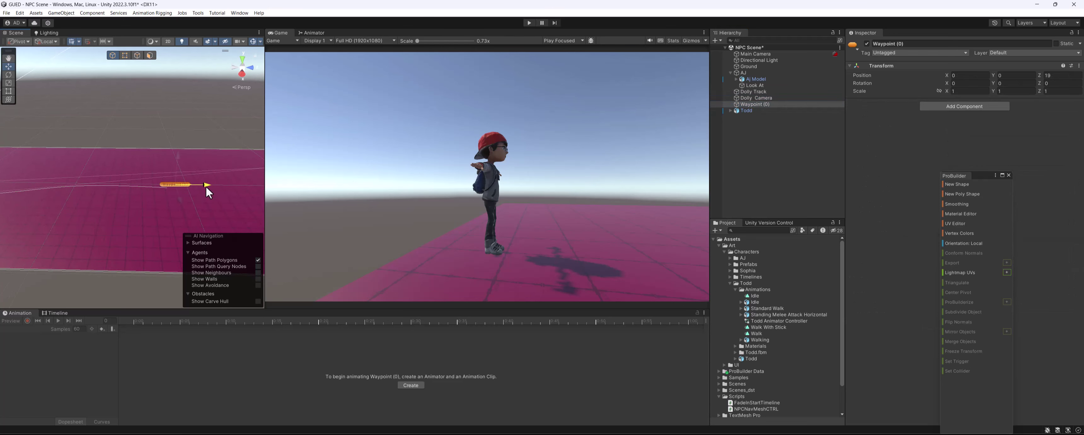
Move Todd back along the Z axis to about 19.81, beside the relocated Waypoint (0).
left_click(746, 111)
scroll(159, 174, "down", 5)
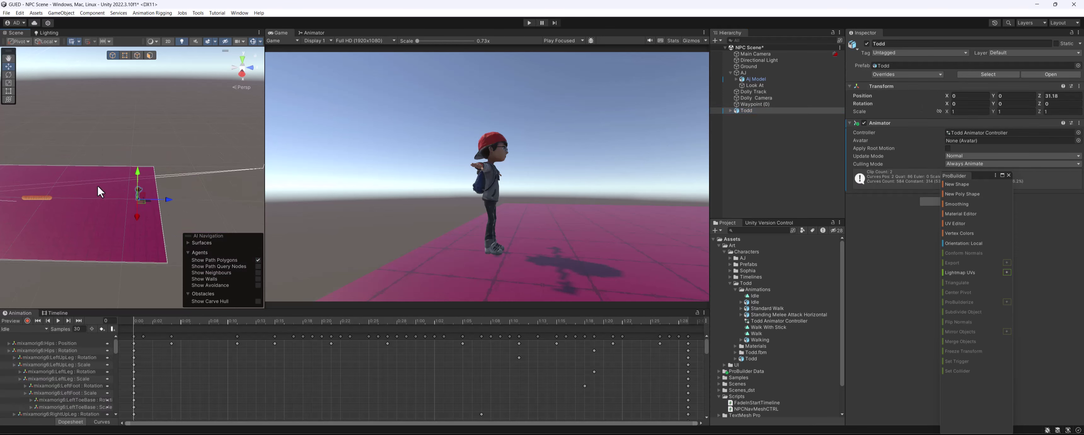
left_click_drag(76, 209, 71, 208)
middle_click_drag(72, 207, 144, 206)
scroll(144, 207, "up", 3)
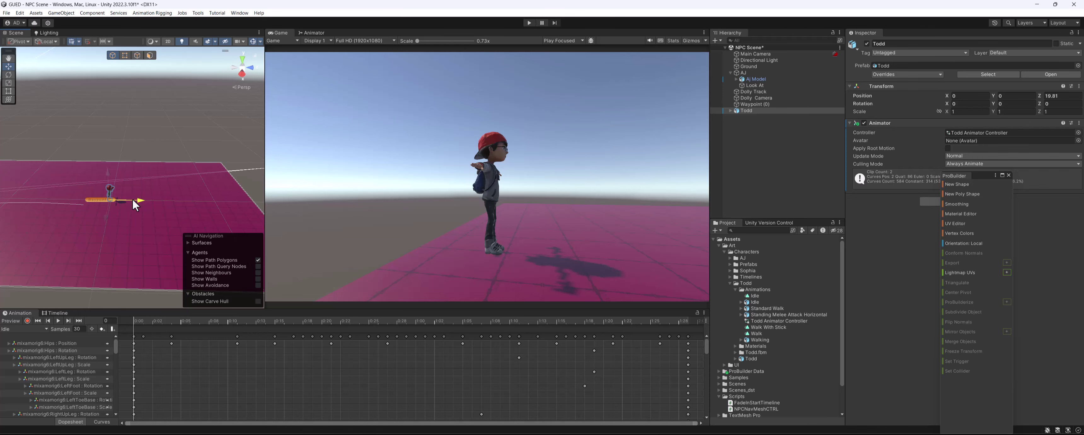
Pull the dolly track's last waypoint (3) back along the Z axis, away from Todd and toward waypoint 2.
left_click_drag(111, 214, 86, 202, "alt")
middle_click_drag(87, 203, 245, 206)
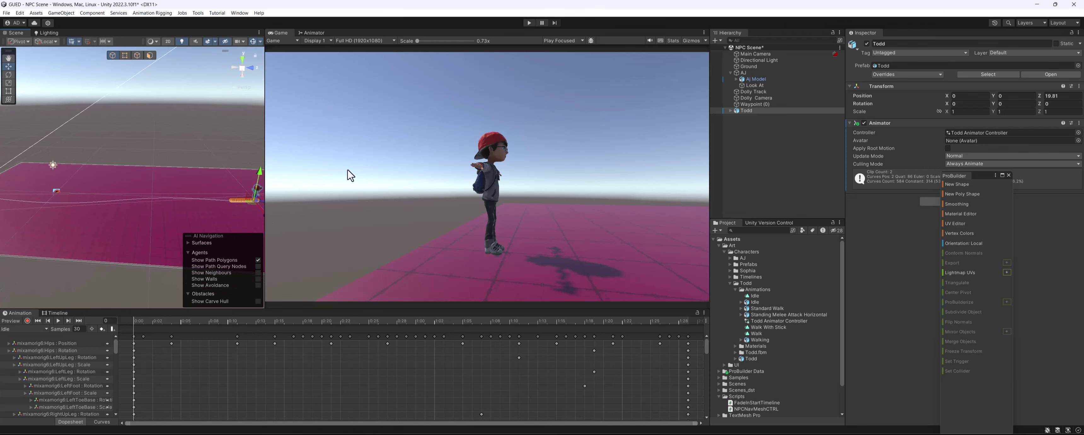
left_click(770, 91)
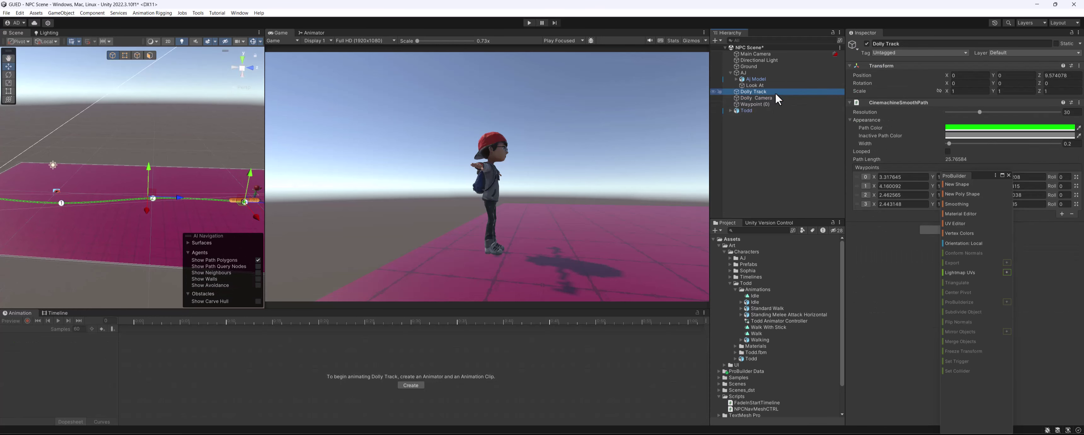
left_click(865, 203)
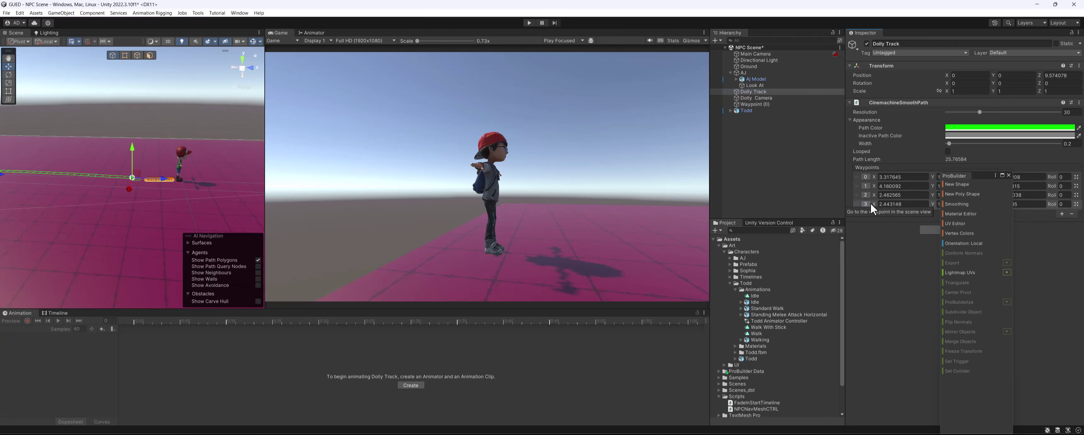
scroll(169, 165, "down", 10)
middle_click_drag(94, 159, 208, 188)
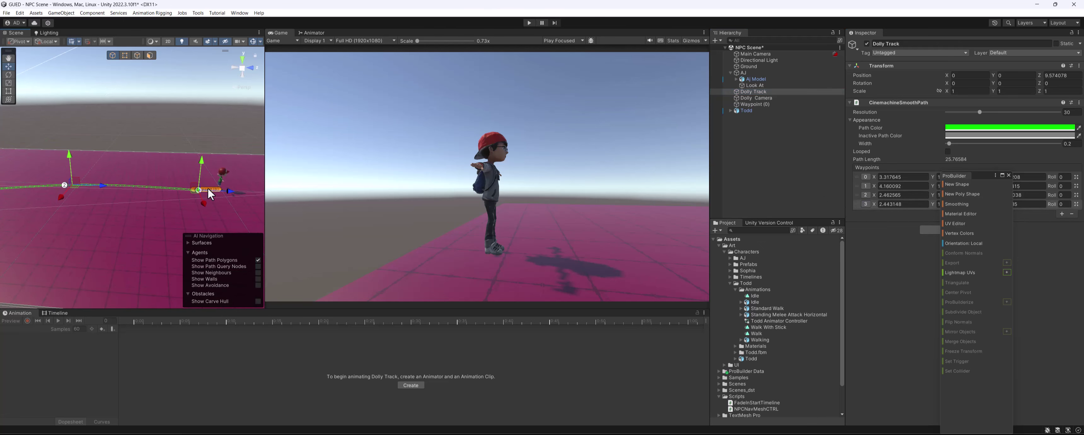
left_click_drag(232, 192, 134, 185)
Pull the dolly track's waypoint 2 back along the path and shift it sideways to about X 3.82.
left_click(865, 198)
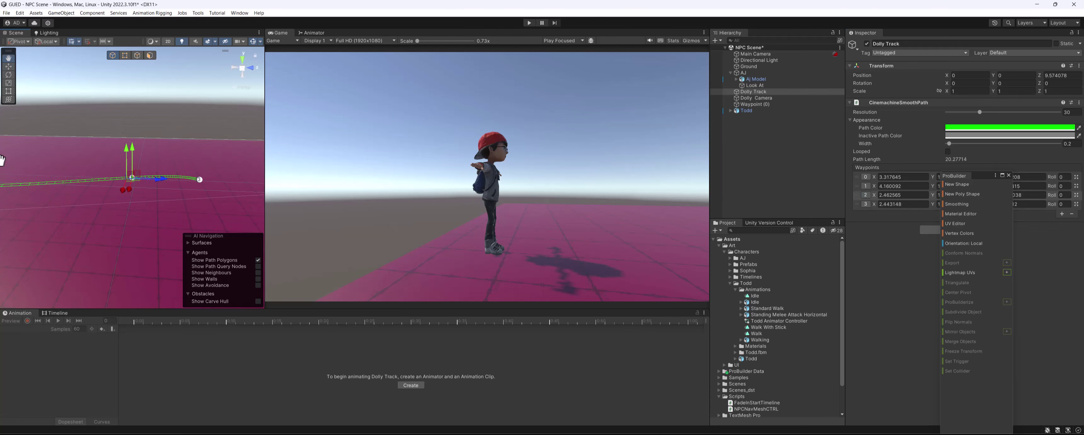
middle_click_drag(130, 173, 207, 189)
left_click_drag(234, 197, 100, 228)
middle_click_drag(121, 211, 84, 213)
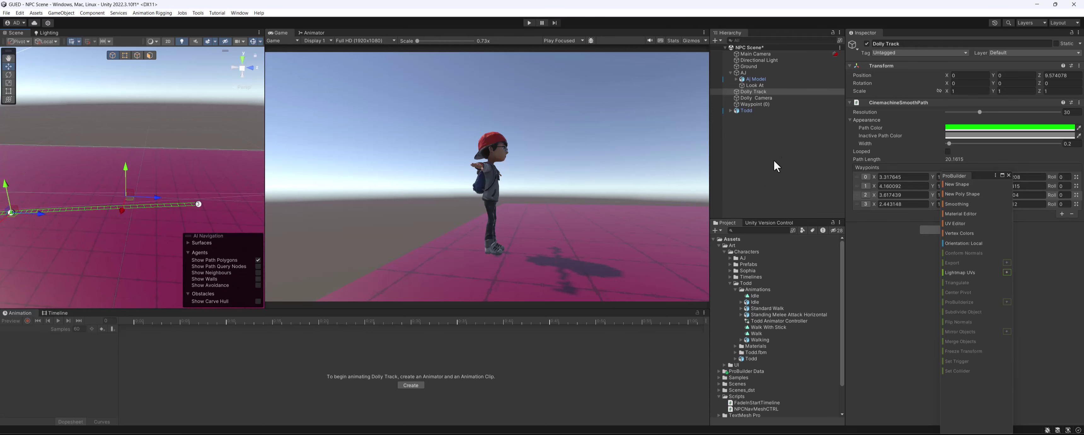
Move Waypoint (0) back to Z 13.02 and bring Todd beside it, to about Z 14.55.
left_click(754, 104)
key("f")
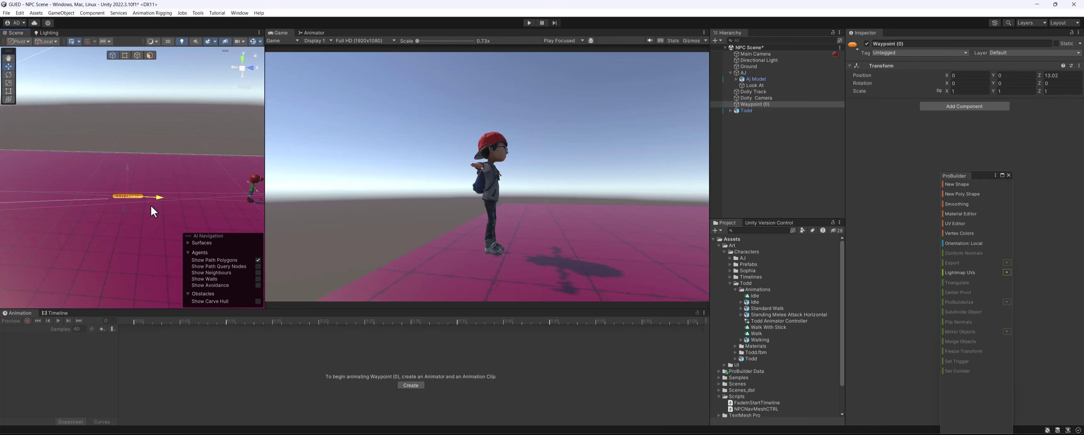
left_click(250, 186)
middle_click_drag(250, 186, 207, 194)
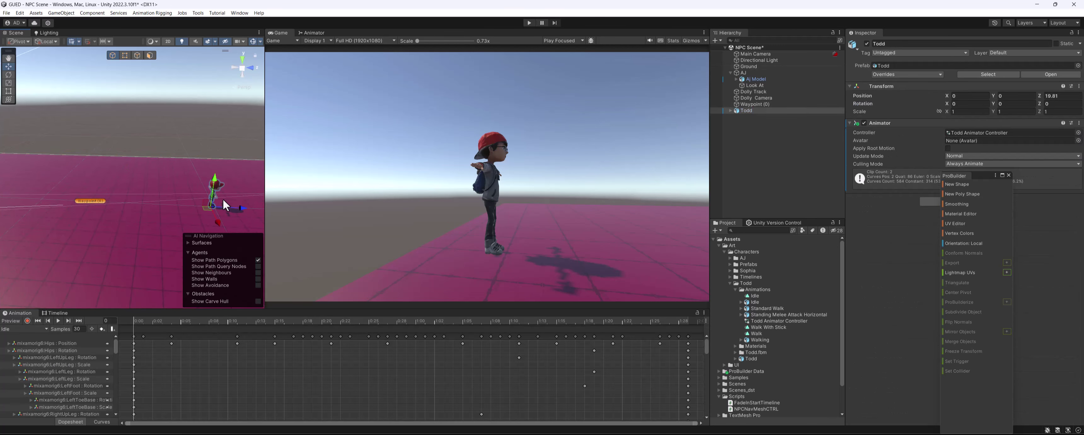
left_click_drag(245, 208, 153, 207)
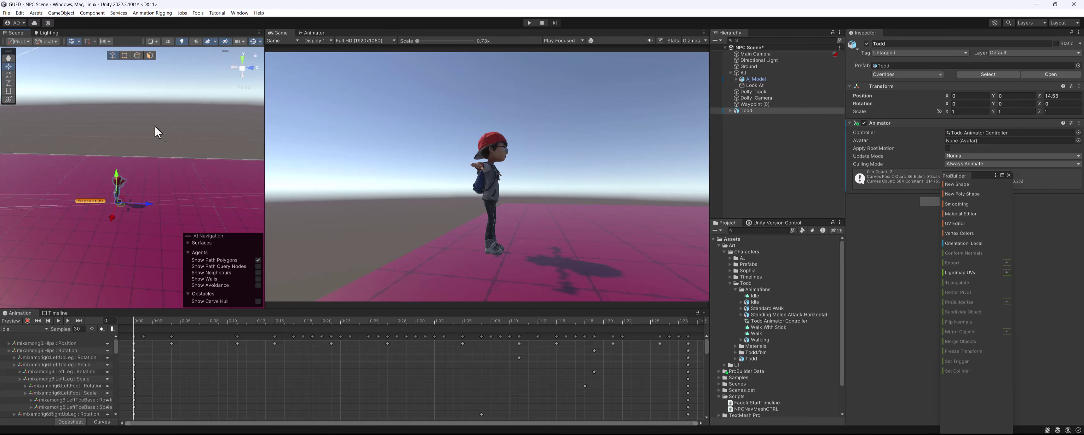
Create an empty object at the scene root and name it DollyGameObject.
right_click(769, 137)
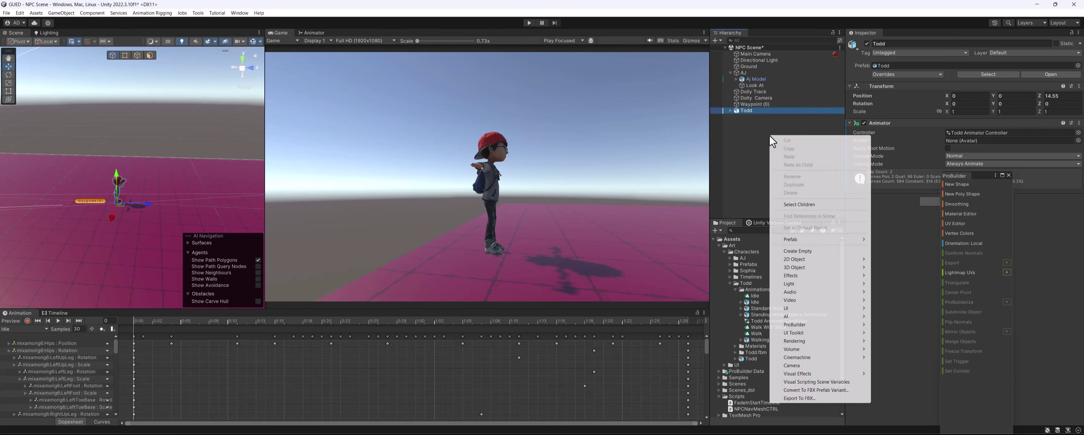
left_click(800, 248)
type("D")
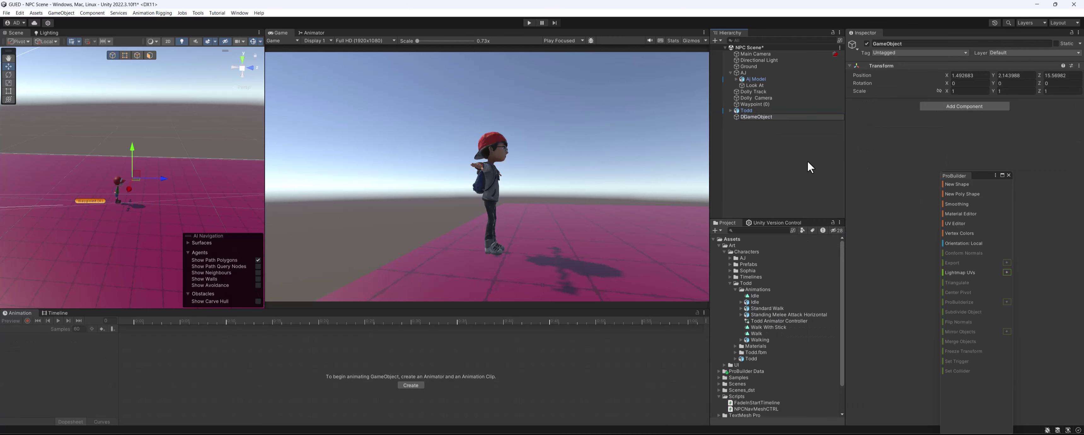
type("olly")
key("Return")
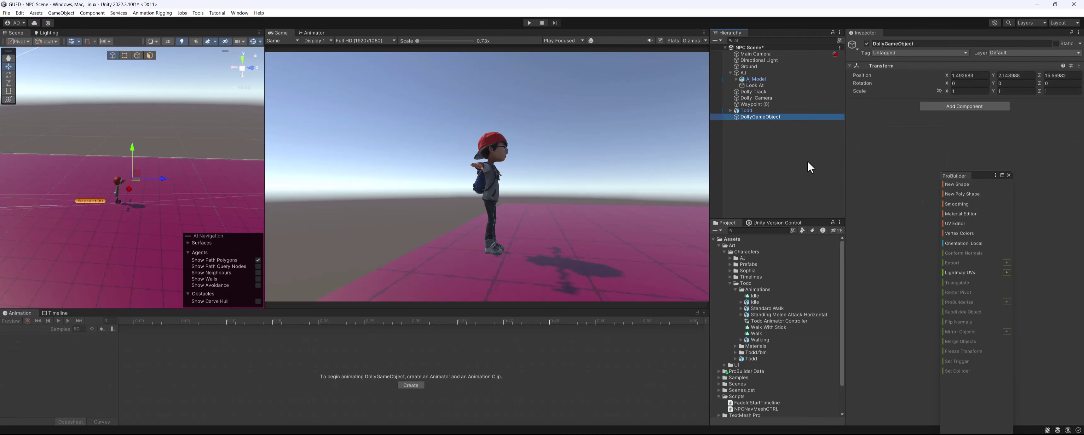
Parent Dolly Track and Dolly Camera together under DollyGameObject.
left_click(764, 100)
left_click(763, 92)
left_click(761, 95, "ctrl")
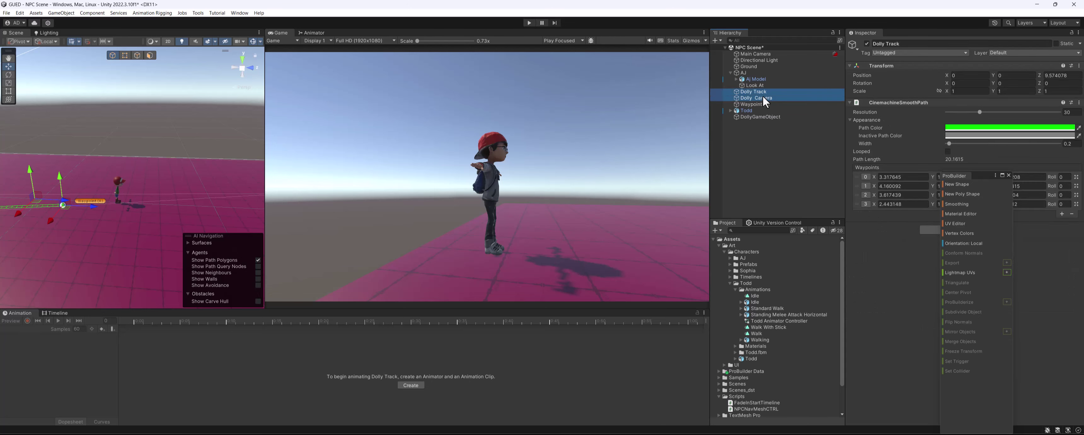
left_click_drag(761, 97, 766, 117)
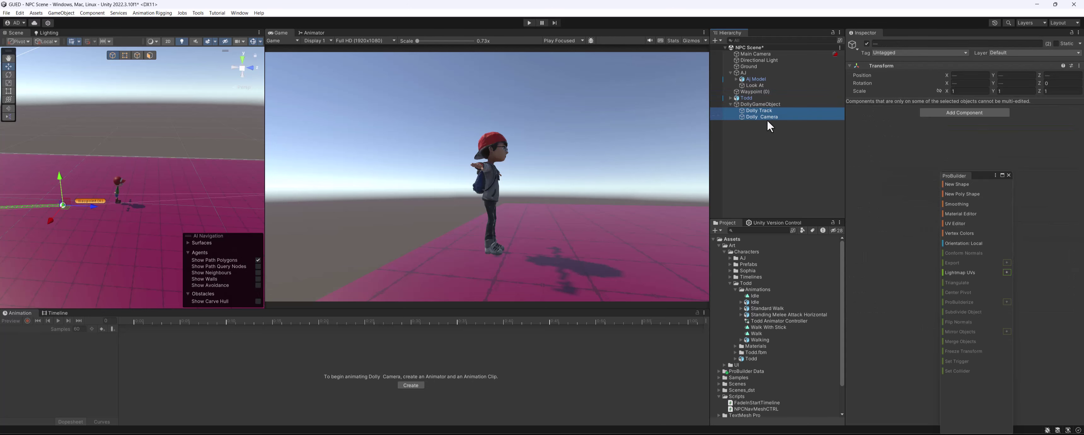
left_click(766, 117)
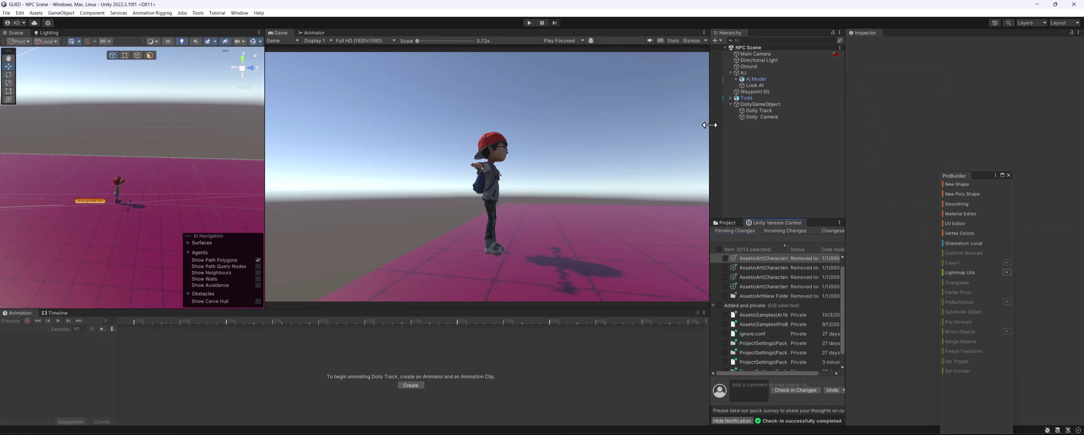
Add a Cinemachine ClearShot Camera to the scene and lower it to about Y 1.41.
right_click(772, 147)
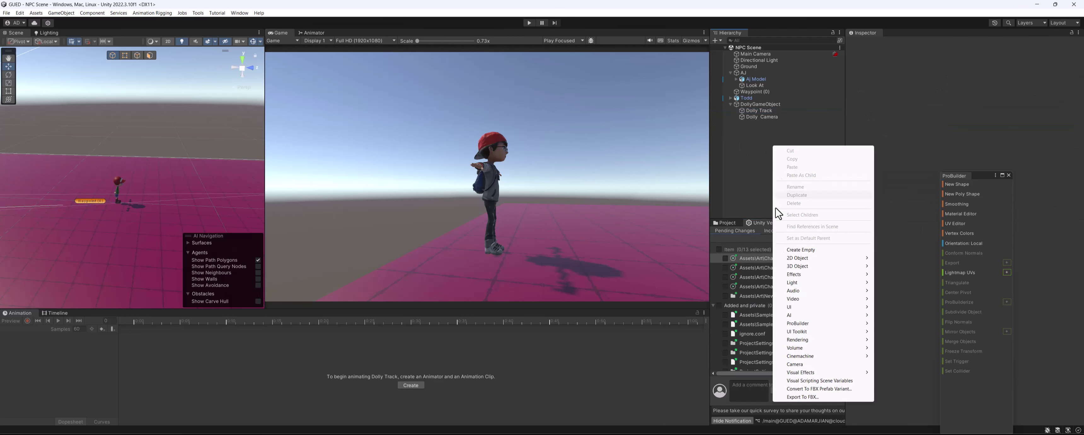
mouse_move(829, 358)
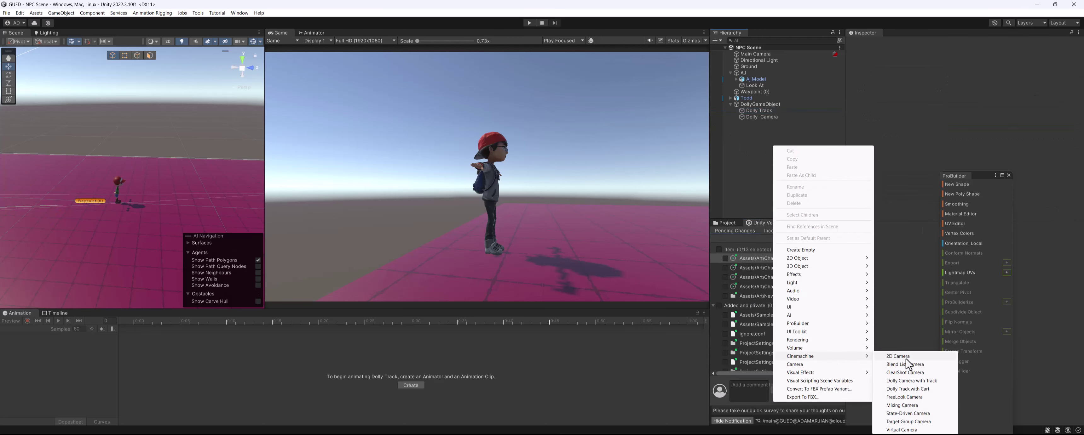
left_click(905, 373)
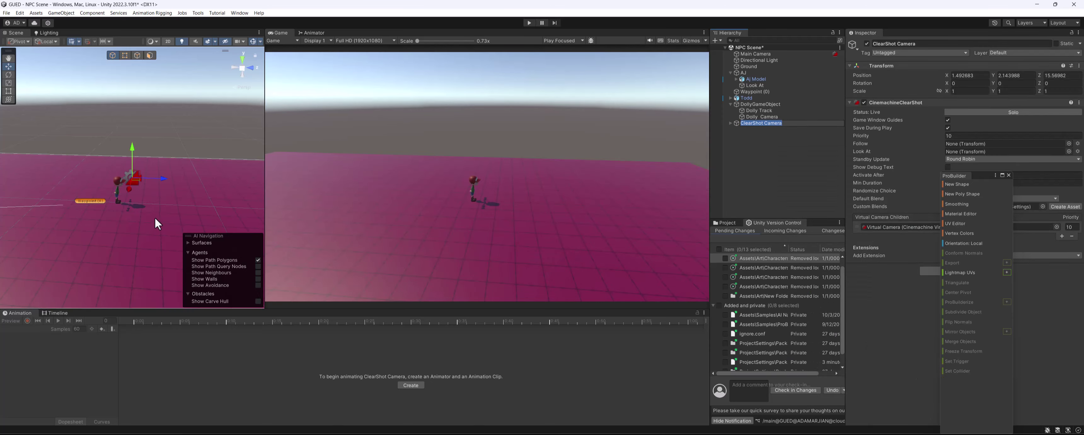
left_click_drag(163, 190, 180, 209, "alt")
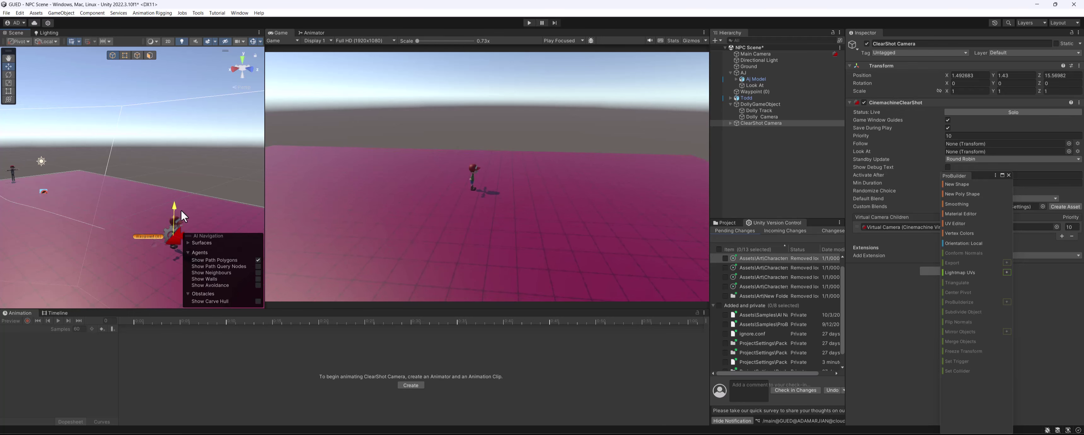
left_click_drag(109, 224, 36, 203, "alt")
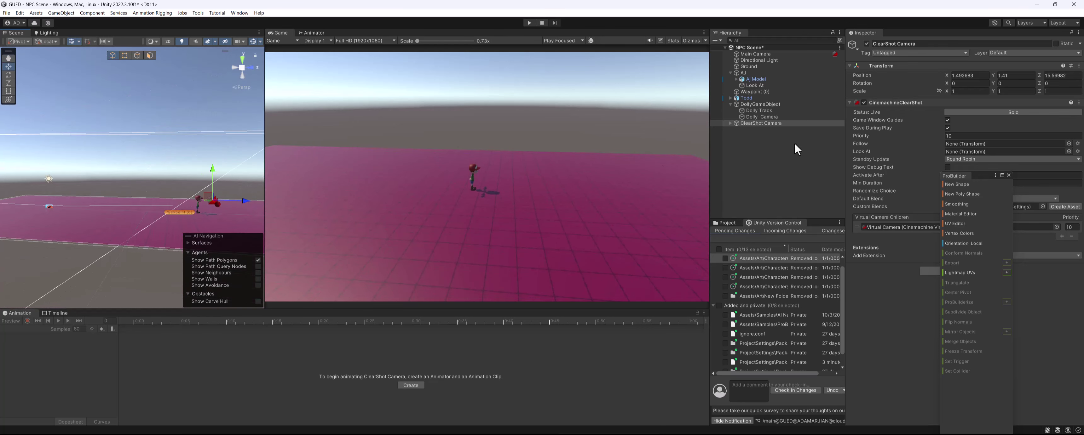
Move the ProBuilder window off the ClearShot settings and compare their Follow and Look At targets with the Dolly Camera's.
left_click(730, 123)
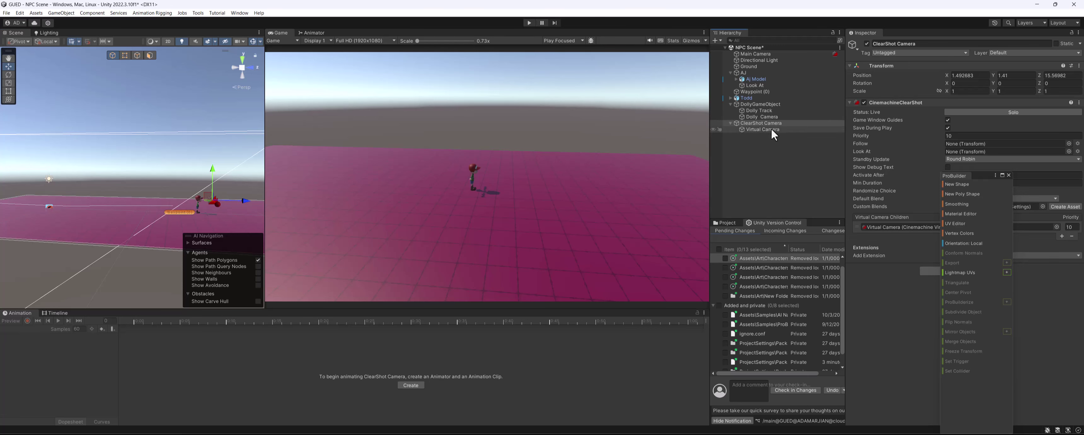
left_click(771, 128)
left_click(761, 123)
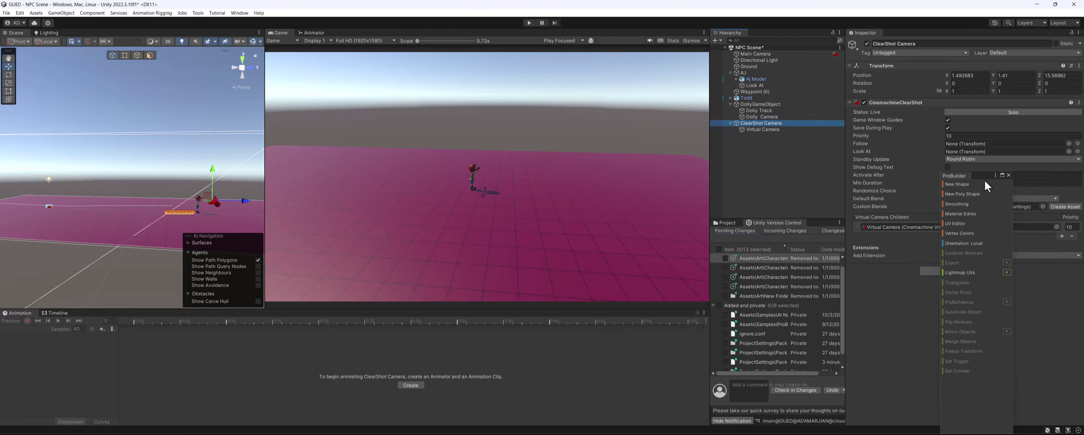
left_click_drag(984, 177, 970, 268)
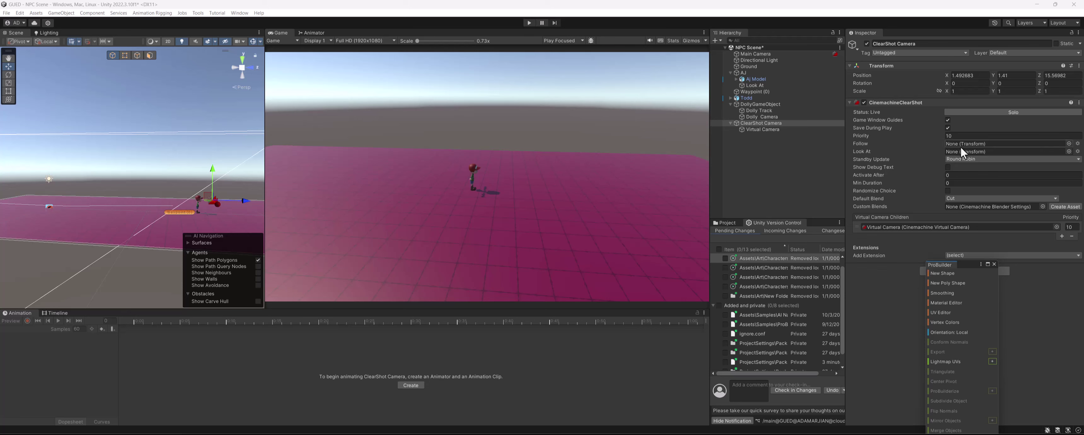
left_click(770, 116)
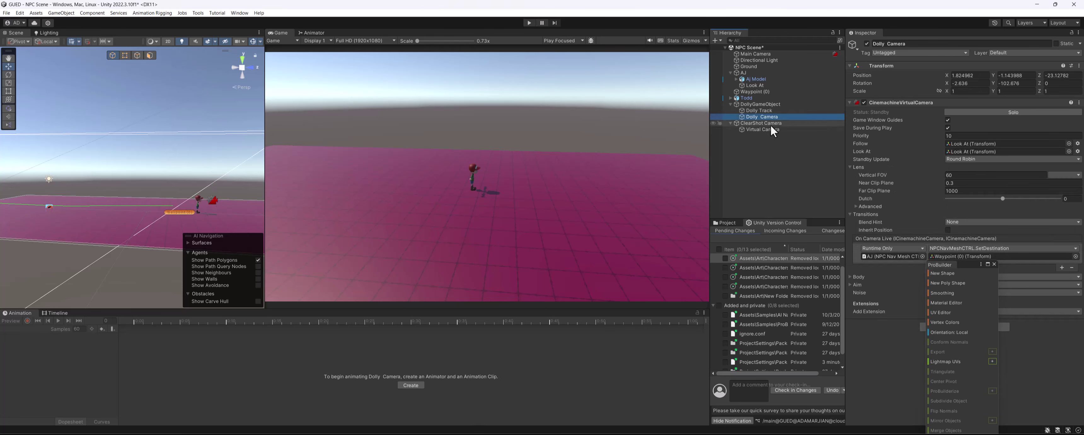
left_click(770, 125)
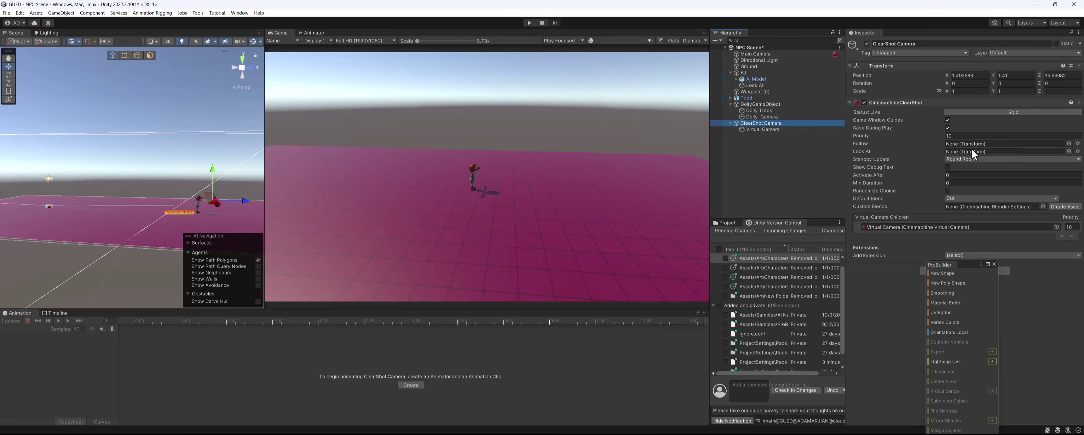
Try to frame both characters by moving and rotating the ClearShot's child virtual camera to about X 10.07, Y 2.62, Z 6.42.
left_click(786, 130)
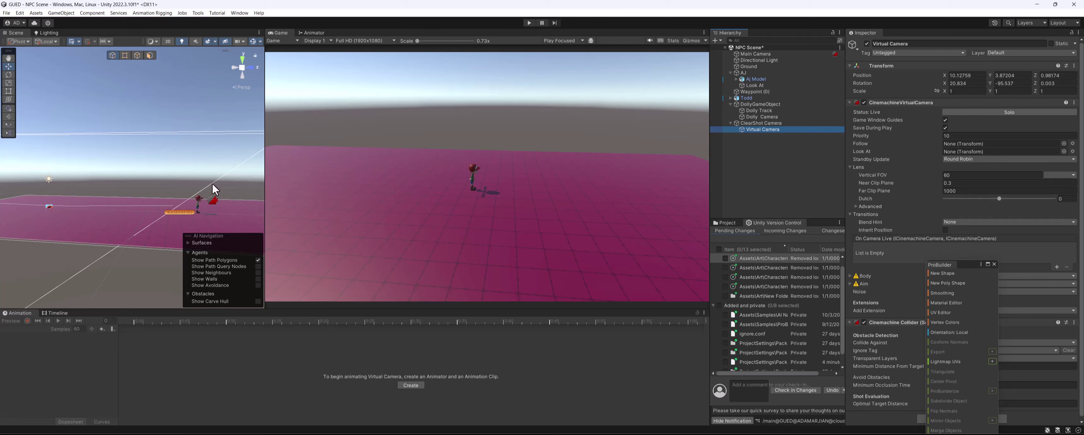
key("f")
left_click_drag(158, 193, 75, 215, "alt")
left_click_drag(163, 183, 231, 211)
key("e")
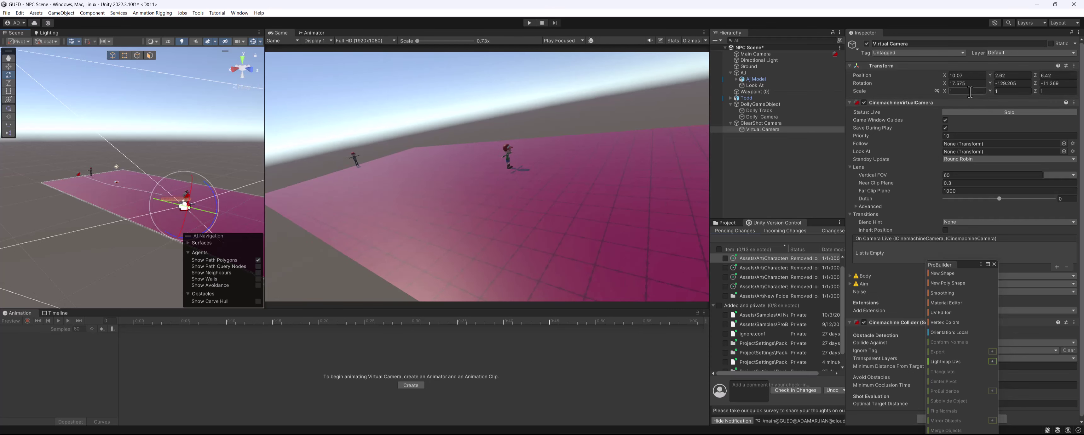
Reset the virtual camera's transform and rotate it about the Y axis to about -147 degrees, facing the characters.
left_click(1074, 66)
left_click(1039, 77)
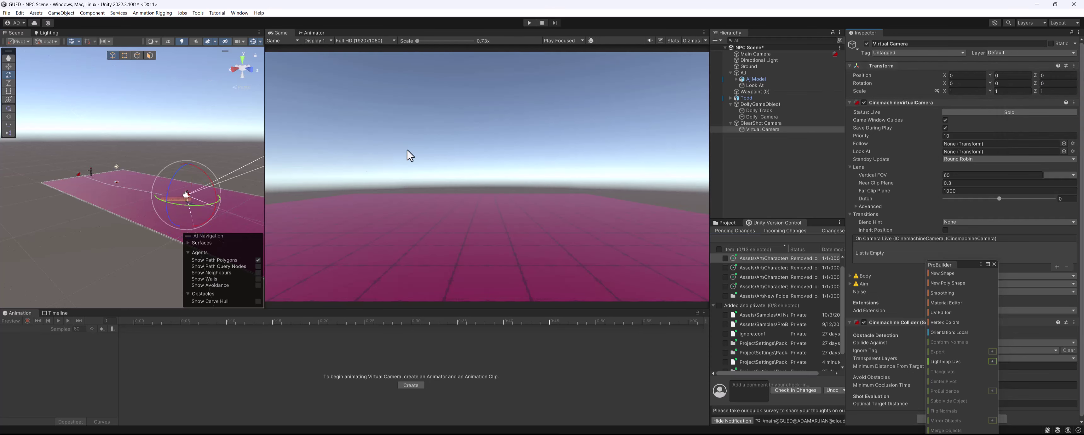
left_click_drag(168, 206, 363, 188)
left_click_drag(85, 210, 156, 220, "alt")
key("w")
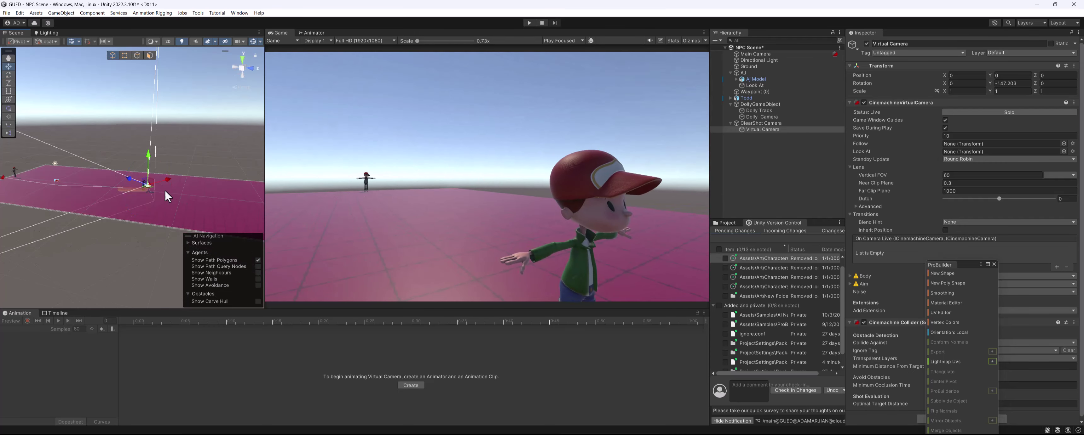
Fine-tune the virtual camera to about X 0.82, Y -0.23, Z 1.008 with a Y rotation of about -149 to frame both characters.
left_click_drag(134, 182, 177, 188)
left_click_drag(161, 159, 161, 163)
left_click_drag(217, 217, 192, 191, "alt")
key("e")
key("w")
scroll(171, 192, "up", 5)
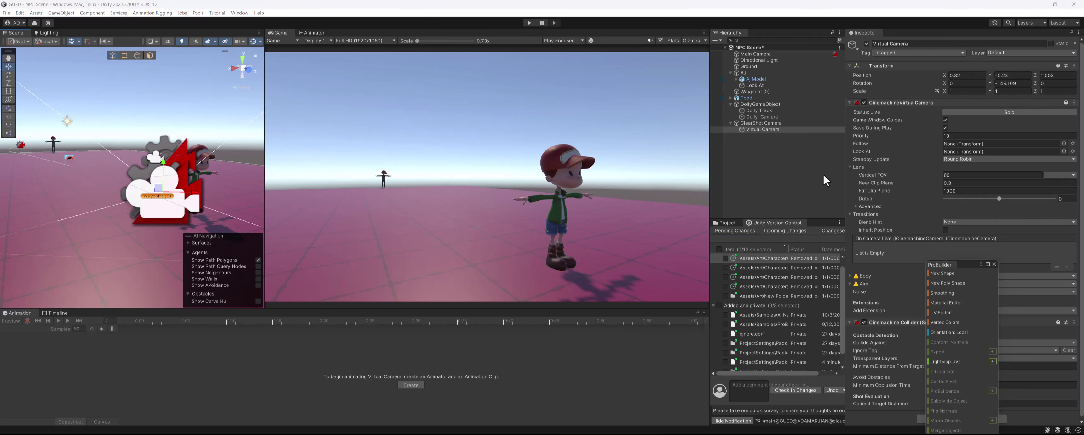
Rename the virtual camera inside the ClearShot rig as ClearShot Camera.
left_click(753, 125)
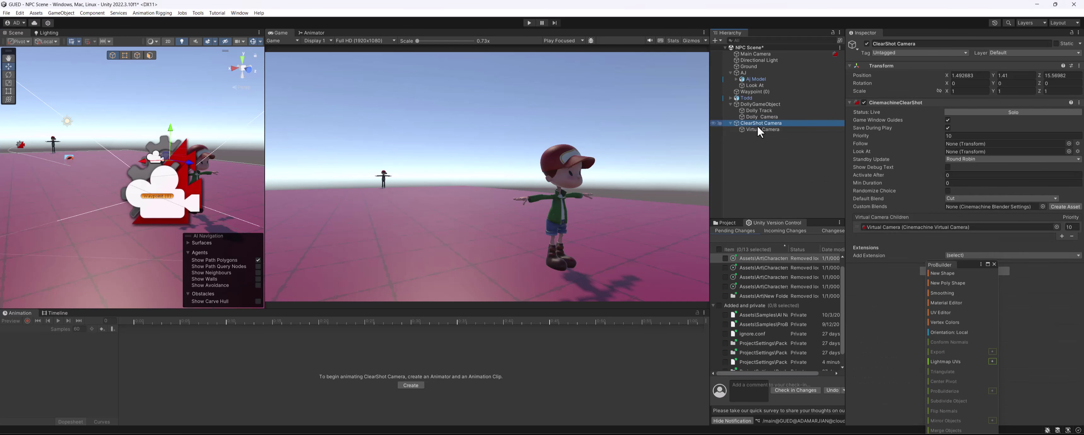
left_click(757, 126)
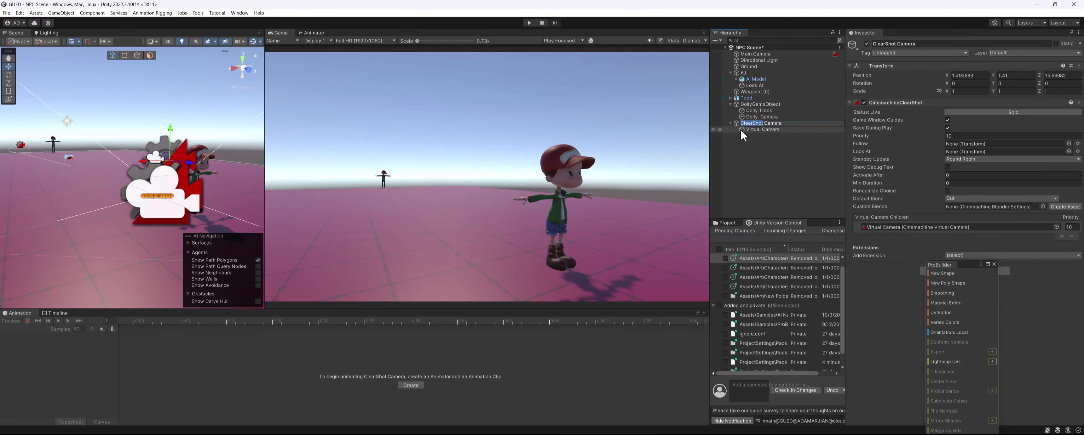
left_click(758, 130)
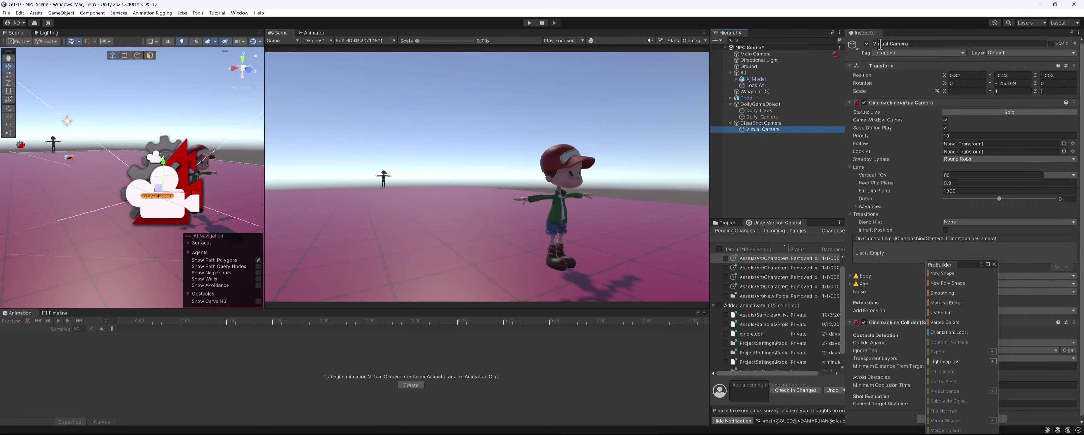
double_click(881, 44)
left_click(762, 130)
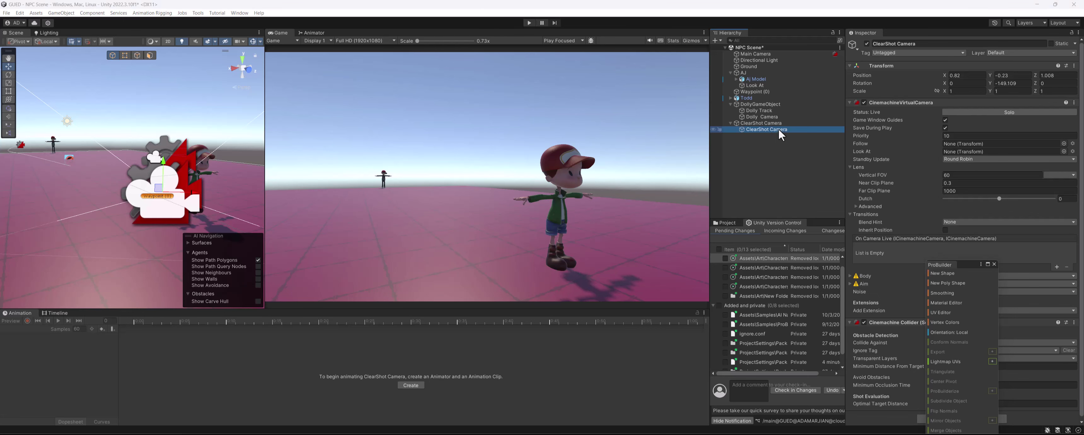
Reset the transforms of the parent ClearShot Camera and its child virtual camera.
left_click(776, 123)
left_click(1079, 66)
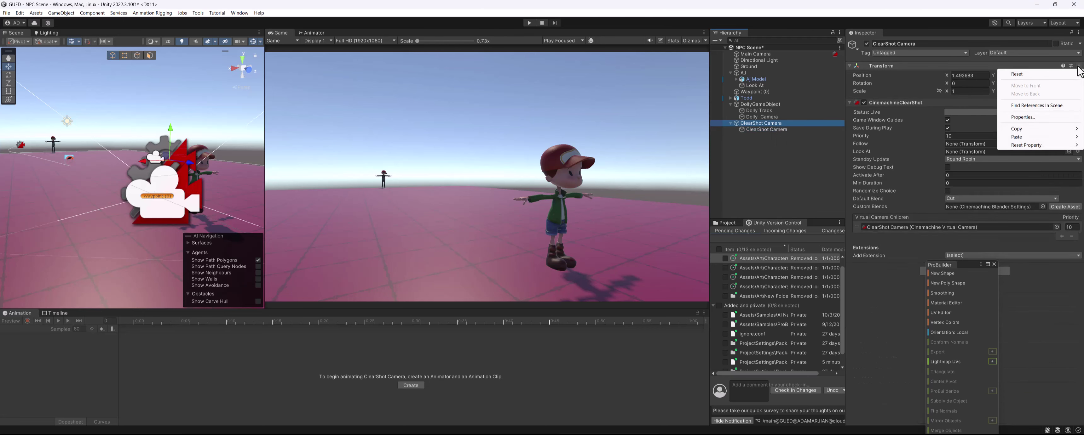
left_click(1053, 79)
left_click(785, 131)
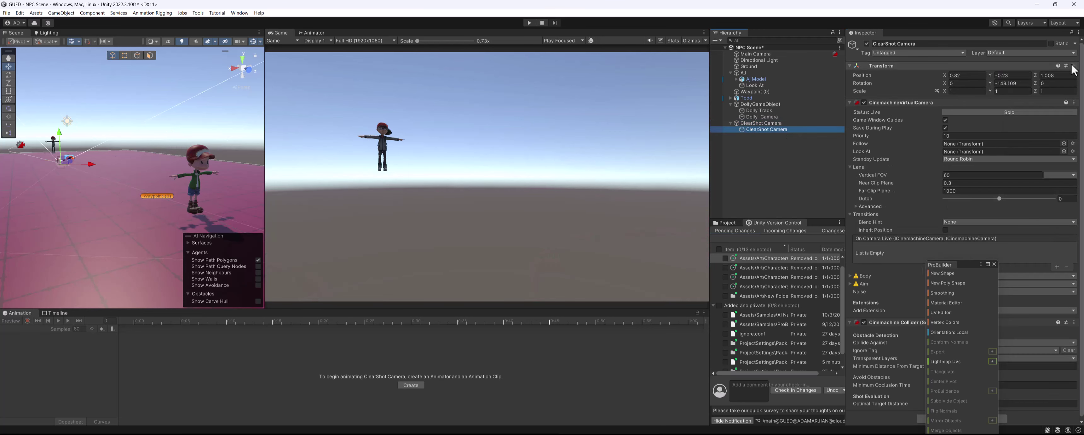
left_click(1074, 66)
left_click(1029, 77)
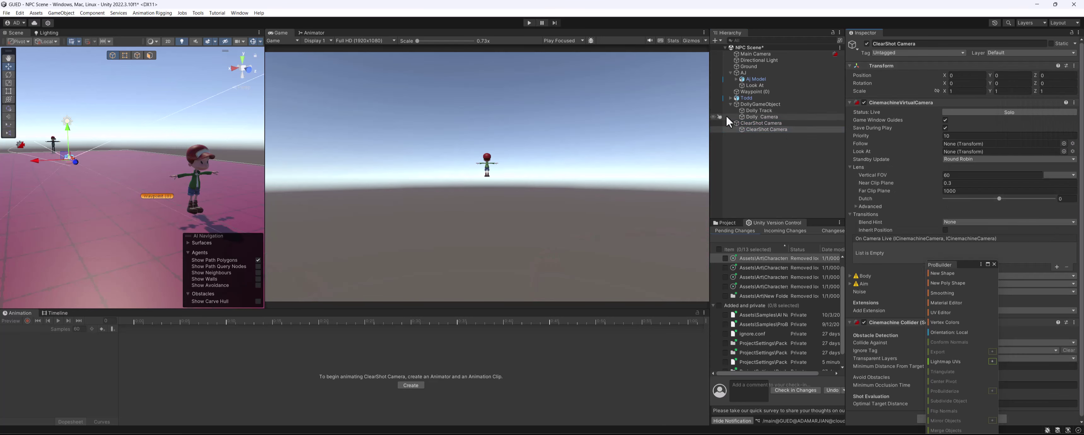
Try to frame both characters by moving the child virtual camera to about X 1.29, Y 1.01, Z 17.17 with a Y rotation of 180.
left_click_drag(72, 183, 244, 169, "alt")
scroll(245, 169, "down", 1)
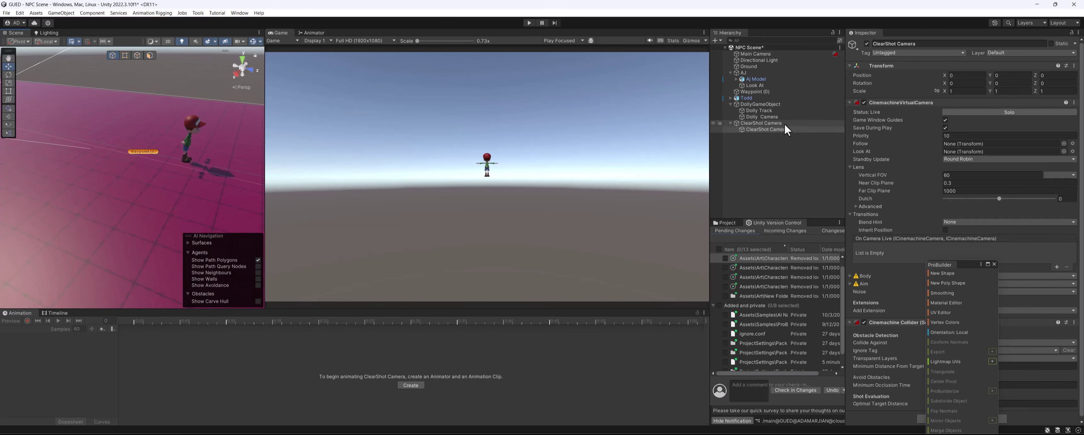
double_click(767, 129)
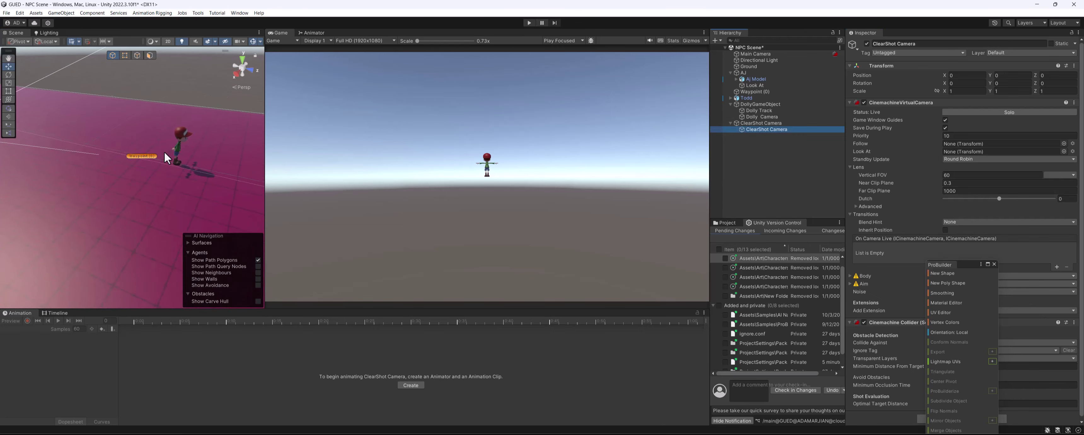
left_click_drag(71, 148, 194, 188)
key("ctrl+z")
left_click_drag(74, 144, 277, 211)
middle_click_drag(198, 185, 142, 184)
right_click_drag(142, 184, 122, 162)
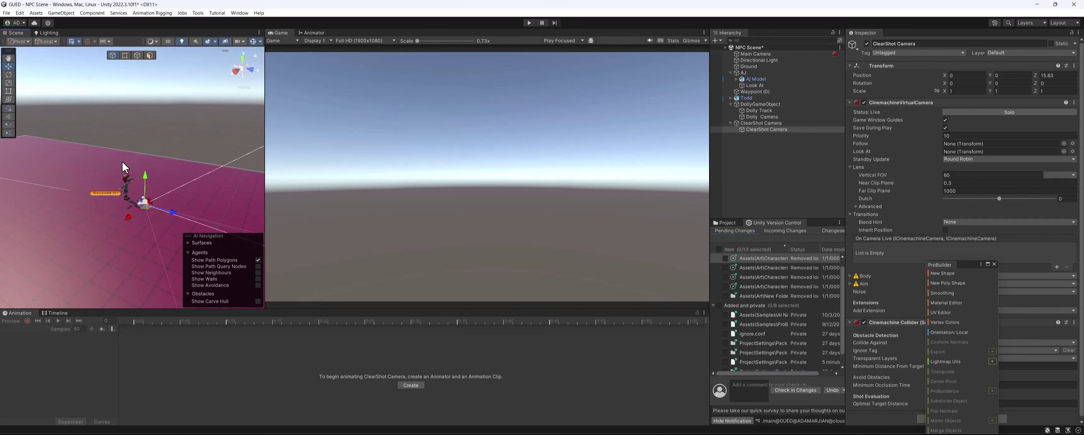
left_click_drag(145, 177, 160, 167)
left_click_drag(172, 199, 128, 216)
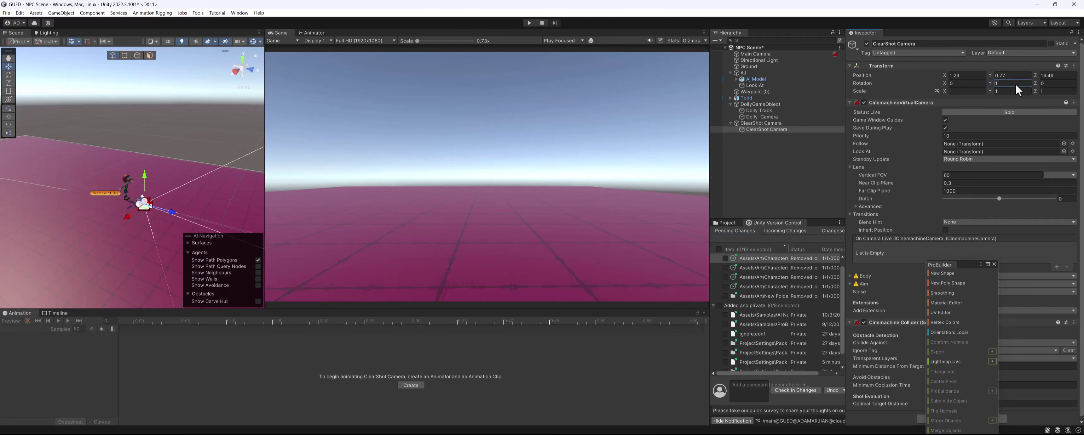
type("180")
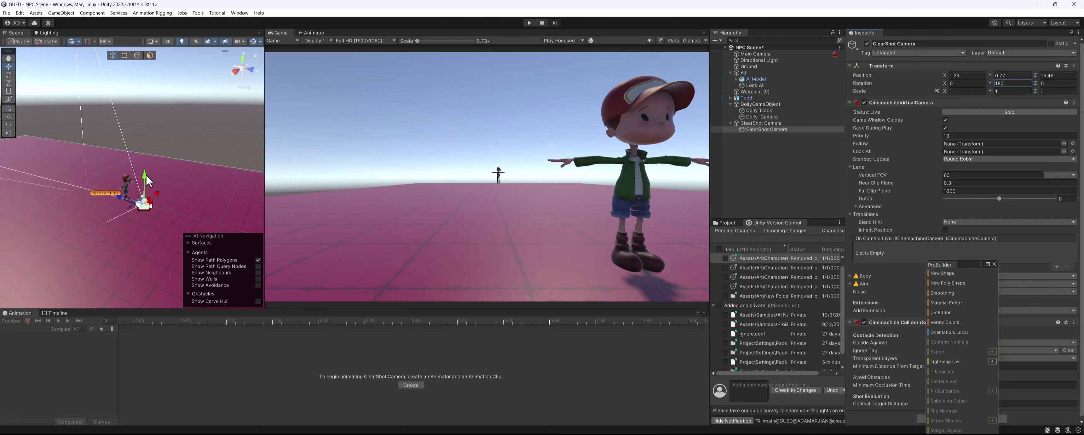
left_click_drag(133, 202, 130, 199)
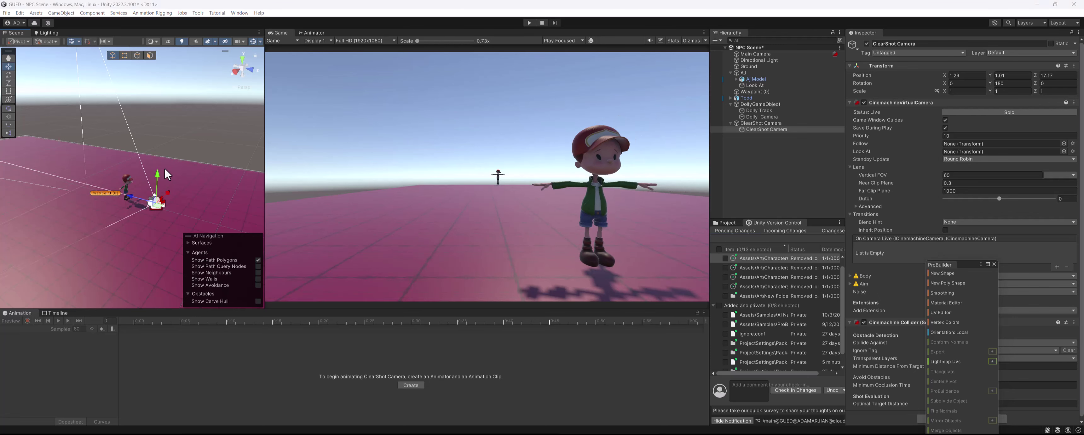
Widen the scene view and place the virtual camera at about X 5.13, Y 1.01, Z 3.69 with a Y rotation of about -35 degrees.
scroll(164, 170, "down", 1)
left_click_drag(264, 164, 405, 165)
left_click_drag(324, 185, 276, 186, "alt")
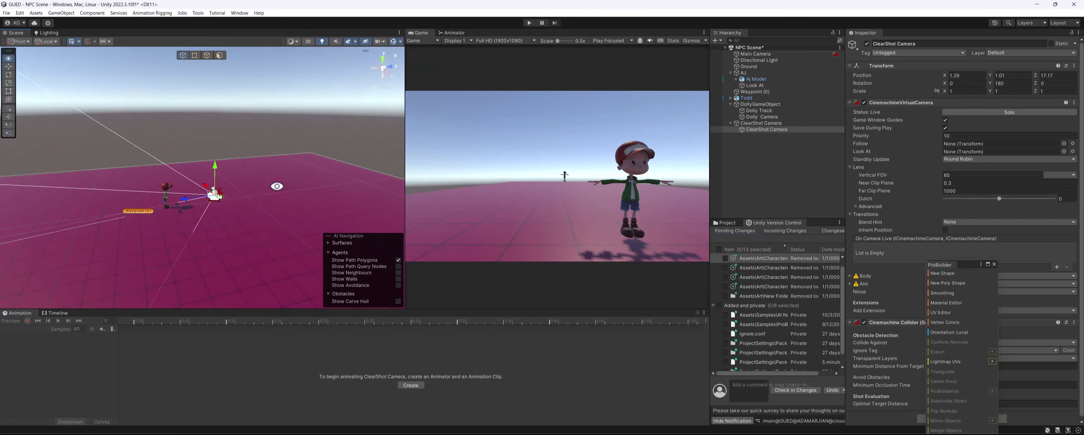
middle_click_drag(252, 189, 332, 165)
left_click_drag(332, 168, 218, 181, "alt")
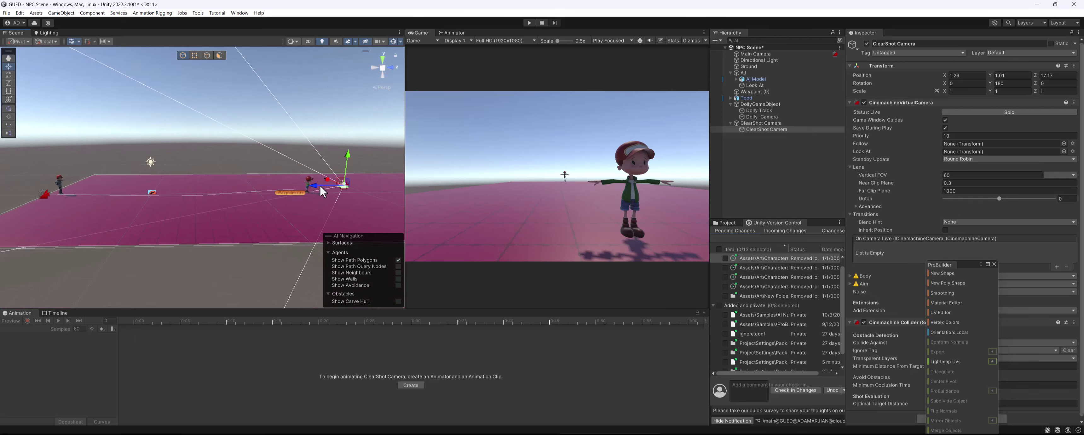
left_click_drag(320, 188, 195, 214)
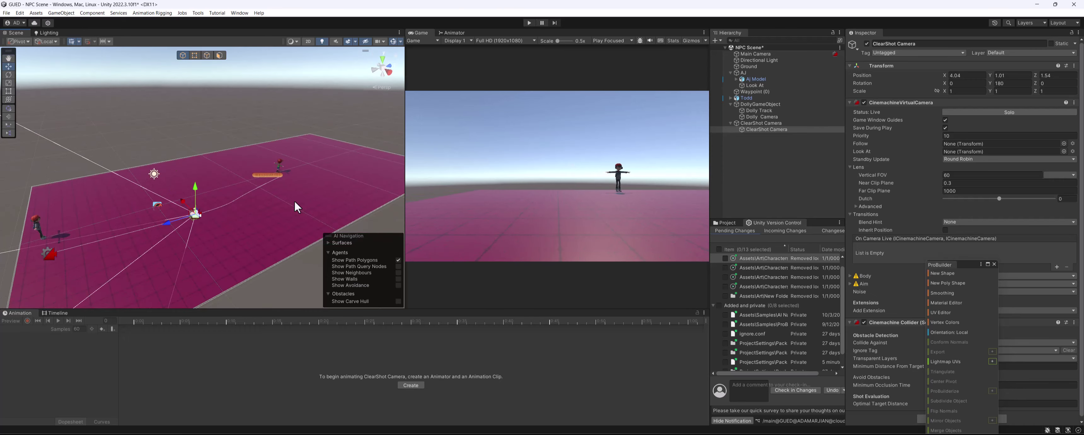
left_click(1007, 83)
type("0")
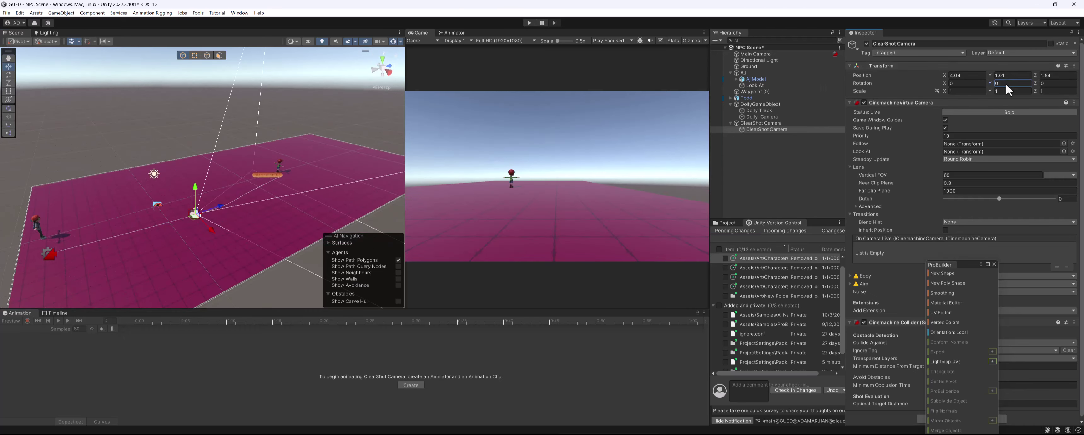
left_click_drag(180, 234, 173, 211, "alt")
left_click_drag(990, 82, 530, 119)
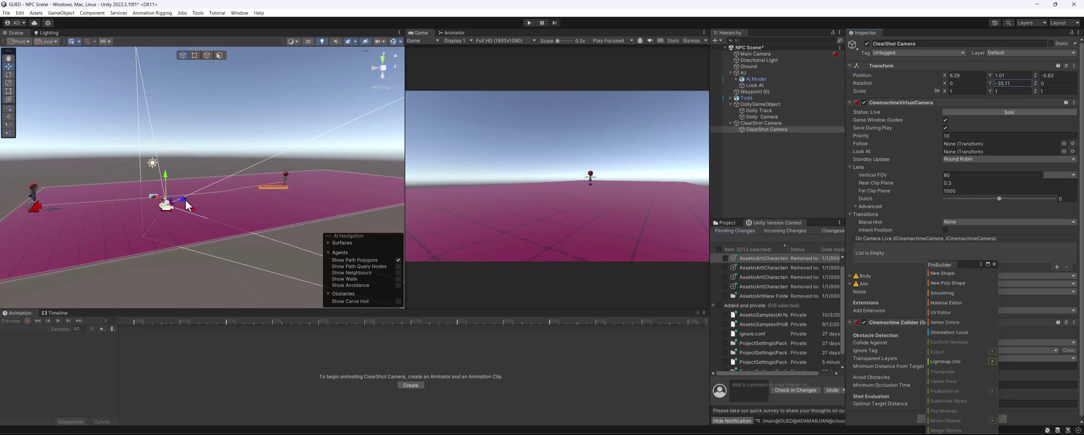
left_click_drag(185, 203, 235, 189)
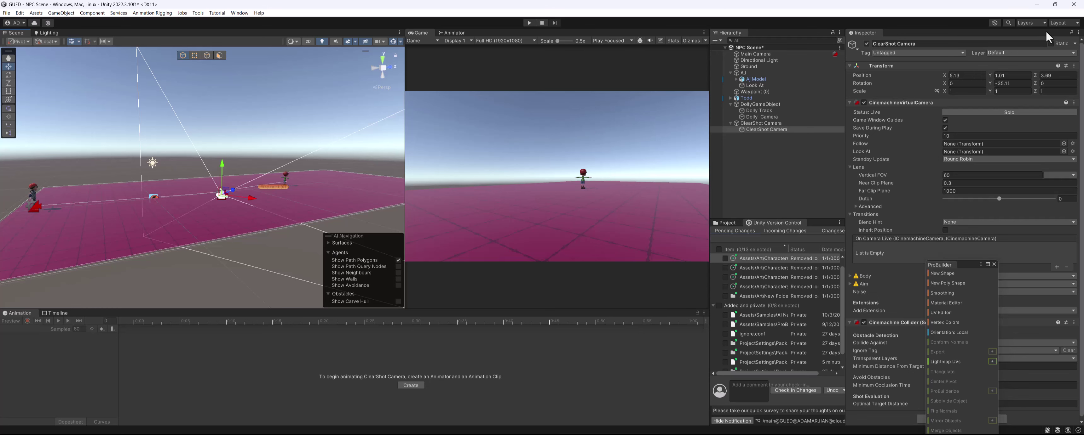
Rename the child virtual camera as ClearShot Camera (0) and duplicate it inside the ClearShot rig.
left_click(958, 42)
left_click(959, 42)
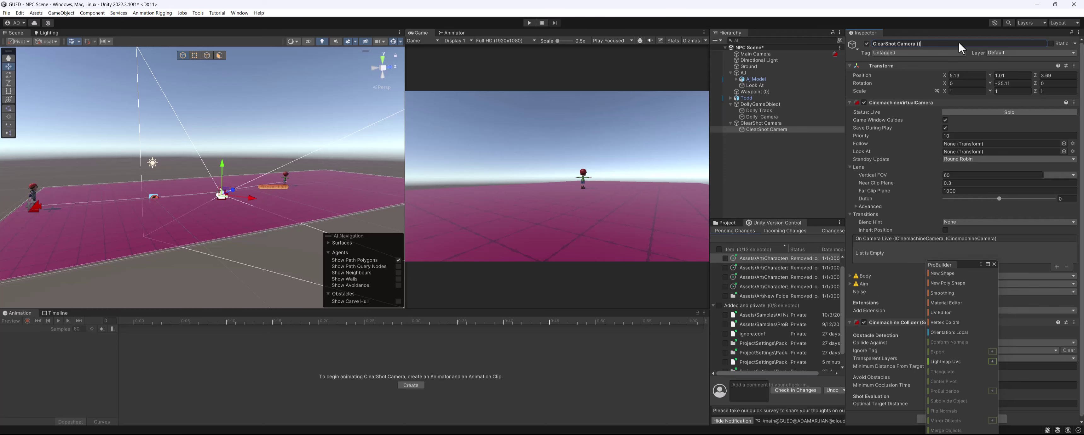
type("()0")
left_click(778, 124)
left_click(785, 130)
key("ctrl+d")
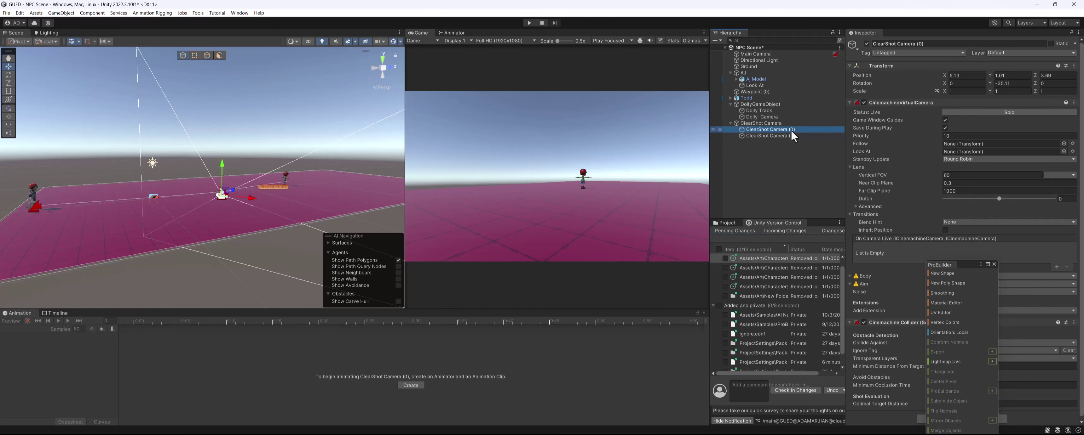
Reset the duplicate camera's transform, move it to about X 0.51, Y 2.41, Z 18.09, and rotate it to about X 15, Y 180.
left_click_drag(205, 189, 133, 213, "alt")
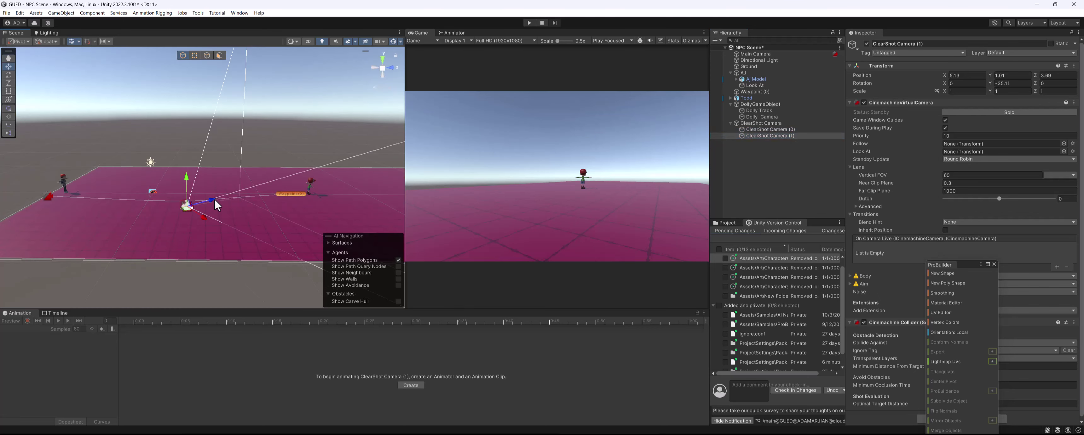
left_click(1073, 66)
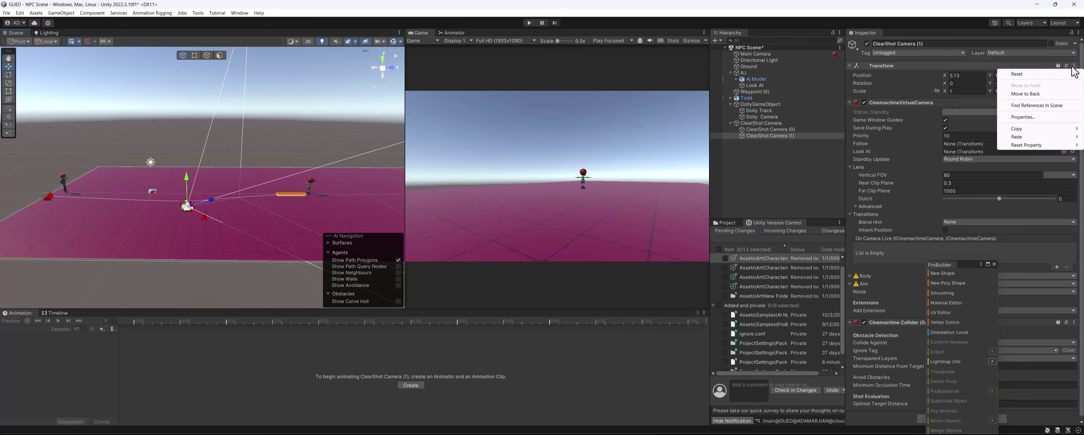
left_click(1044, 73)
left_click_drag(180, 196, 361, 178)
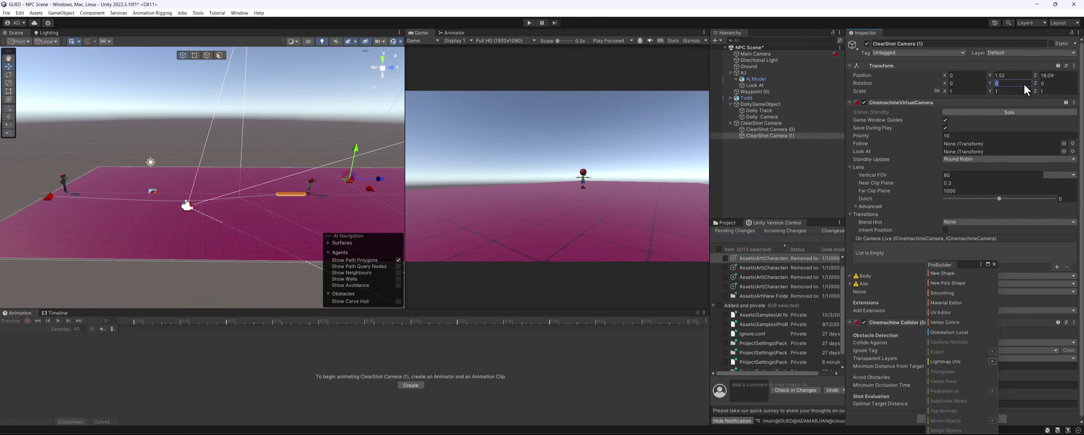
left_click_drag(358, 143, 177, 153, "alt")
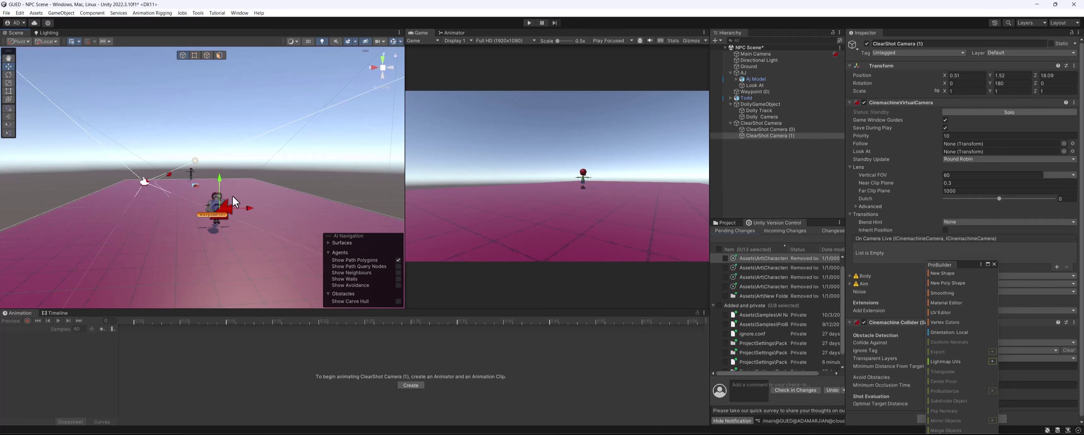
key("e")
left_click_drag(216, 177, 226, 158)
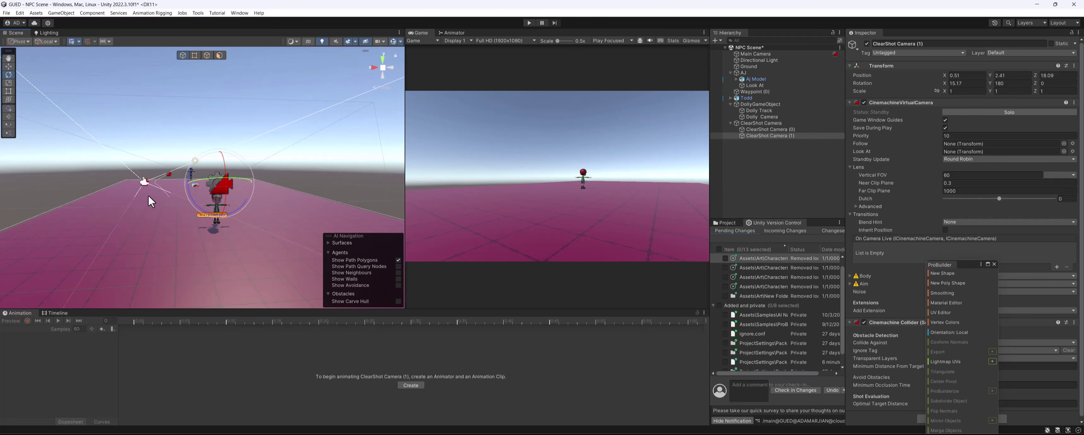
left_click_drag(148, 195, 215, 223, "alt")
key("w")
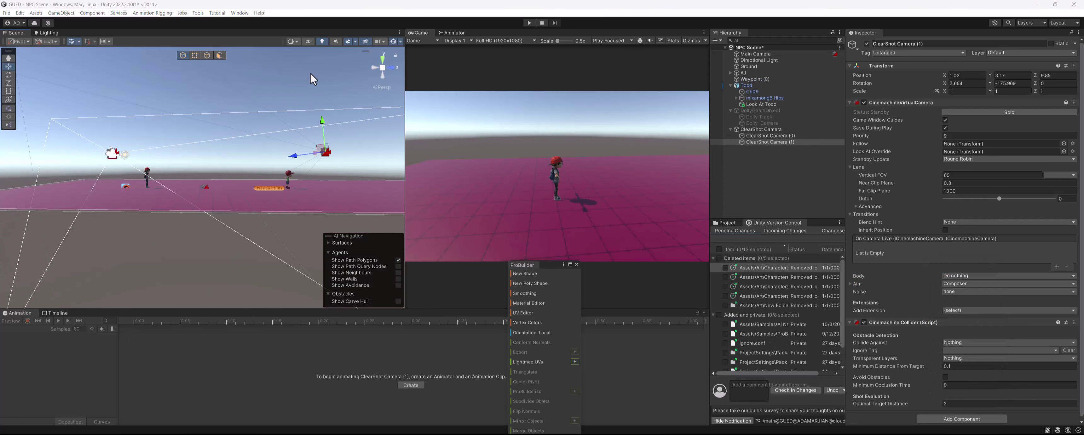
Activate the inactive DollyGameObject and deactivate it again.
left_click_drag(220, 142, 178, 201, "alt")
scroll(177, 201, "up", 3)
middle_click_drag(177, 201, 271, 153)
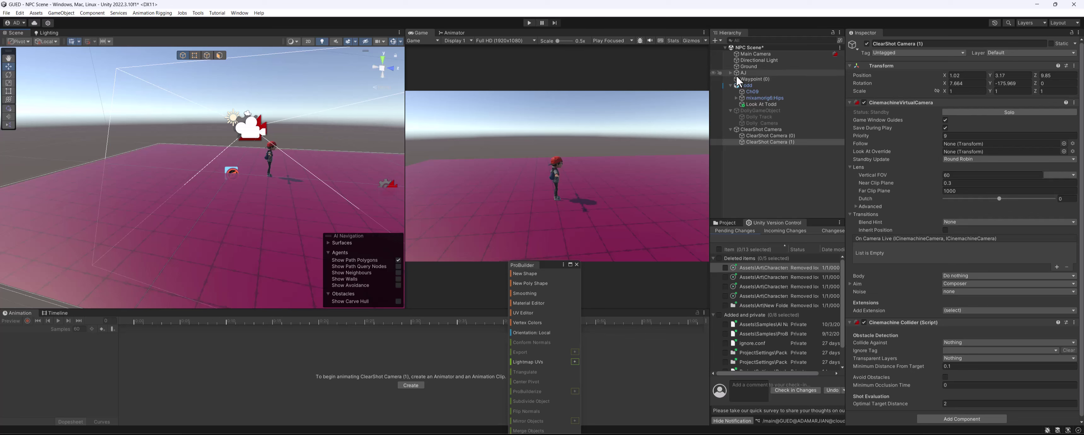
left_click(774, 111)
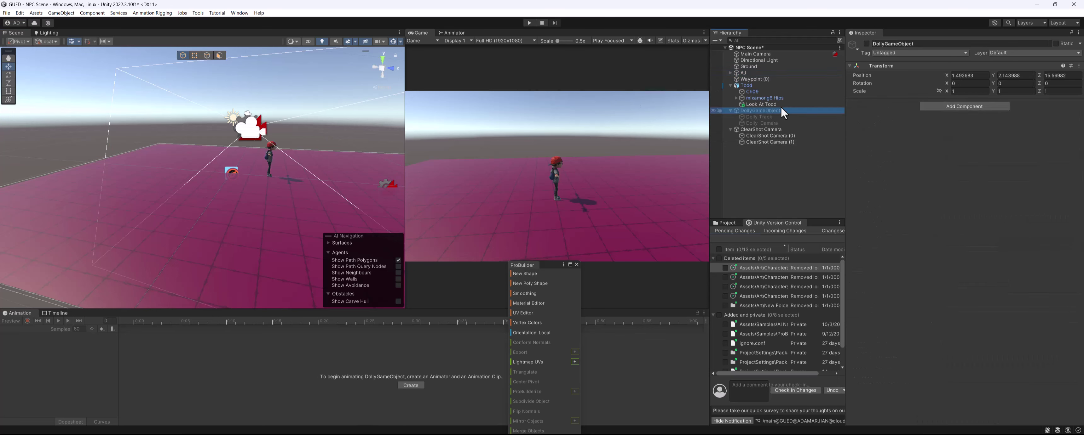
left_click(866, 44)
left_click(867, 44)
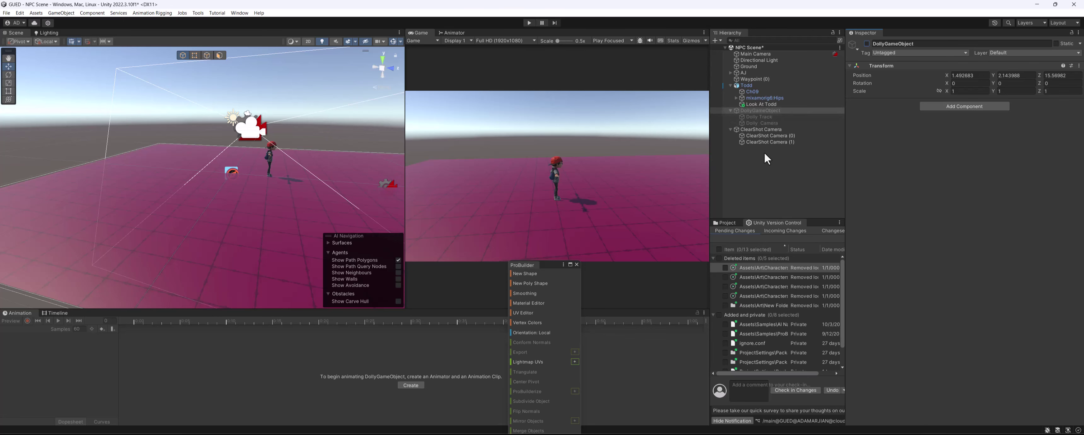
Review the ClearShot rig and move AJ along the Z axis to about -3.54.
middle_click_drag(319, 172, 314, 183)
scroll(315, 183, "up", 3)
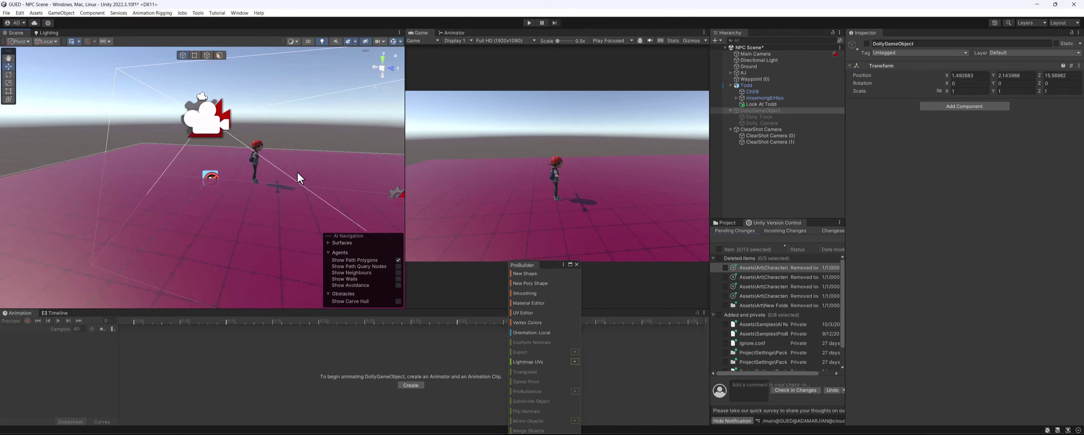
left_click_drag(297, 171, 277, 173, "alt")
middle_click_drag(278, 172, 257, 195)
left_click(764, 130)
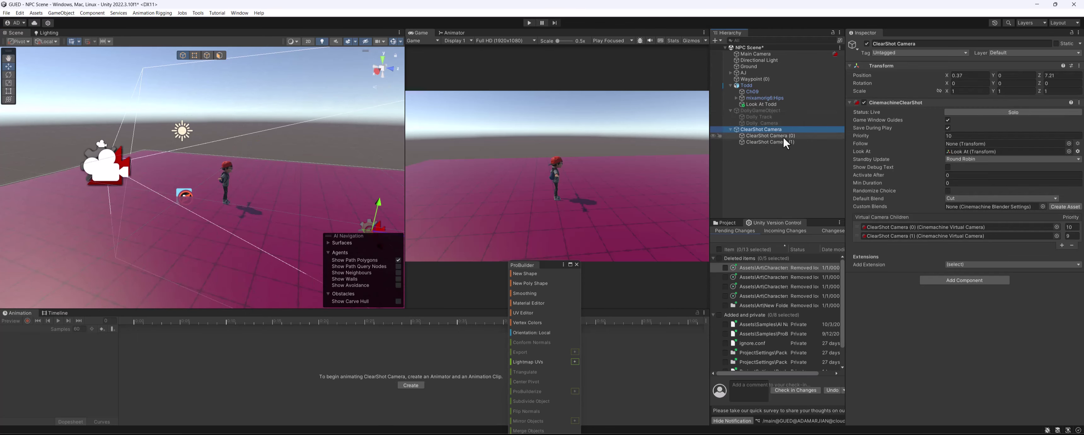
scroll(273, 160, "down", 3)
left_click_drag(273, 154, 273, 184, "alt")
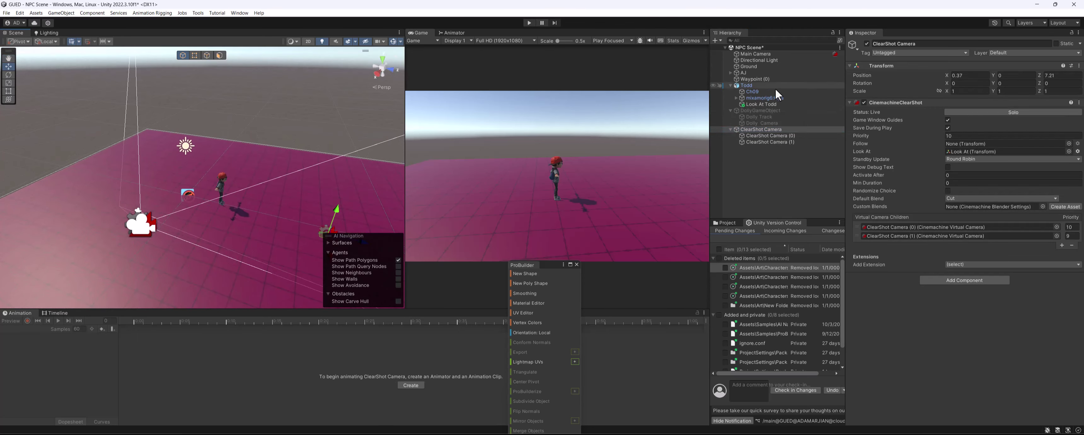
left_click(742, 73)
left_click_drag(245, 208, 159, 183)
left_click_drag(159, 184, 160, 157, "alt")
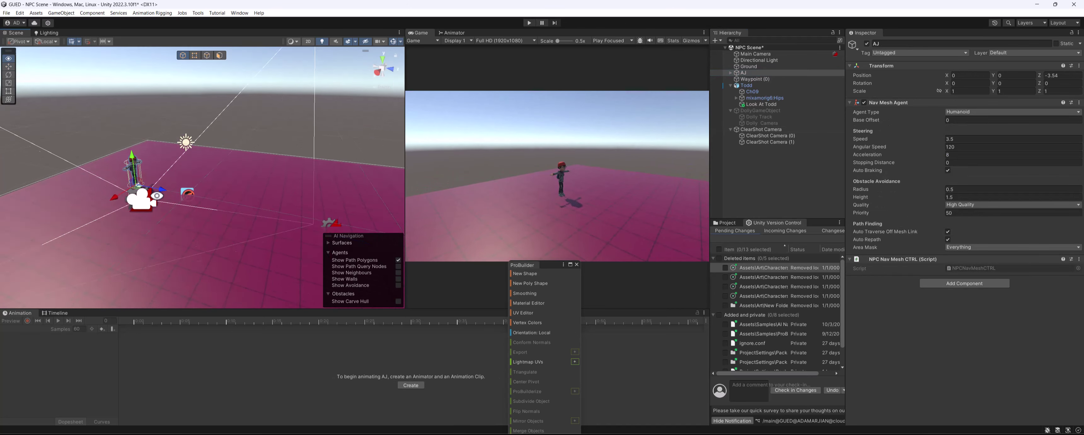
Frame AJ closely in the scene view and align ClearShot Camera (0) with it, at about X 3.57, Y 0.72, Z -4.99.
middle_click_drag(160, 158, 191, 164)
scroll(192, 164, "up", 1)
left_click(759, 135)
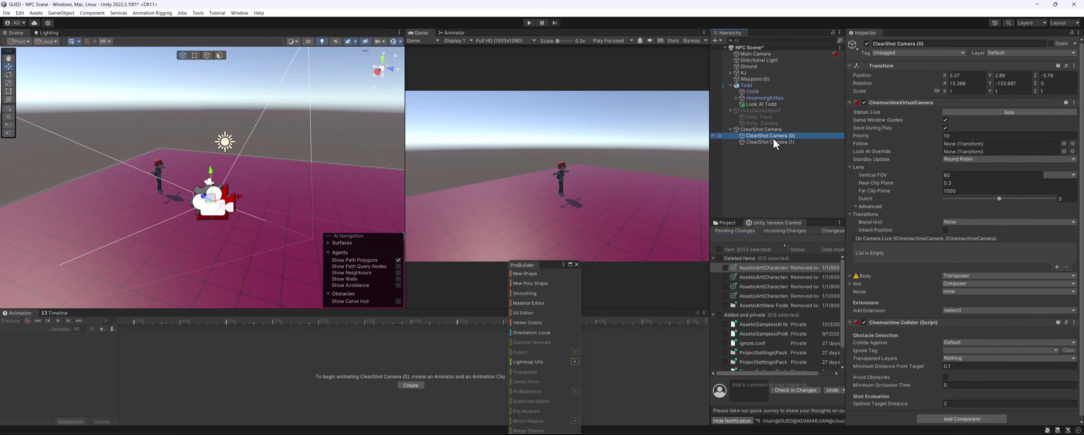
left_click_drag(282, 205, 294, 160, "alt")
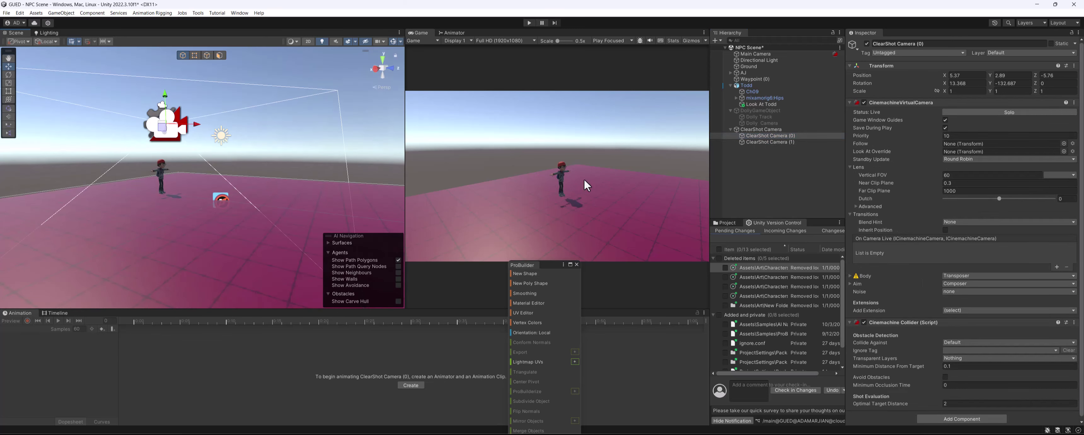
scroll(214, 175, "up", 3)
left_click_drag(215, 175, 162, 194, "alt")
scroll(139, 161, "up", 2)
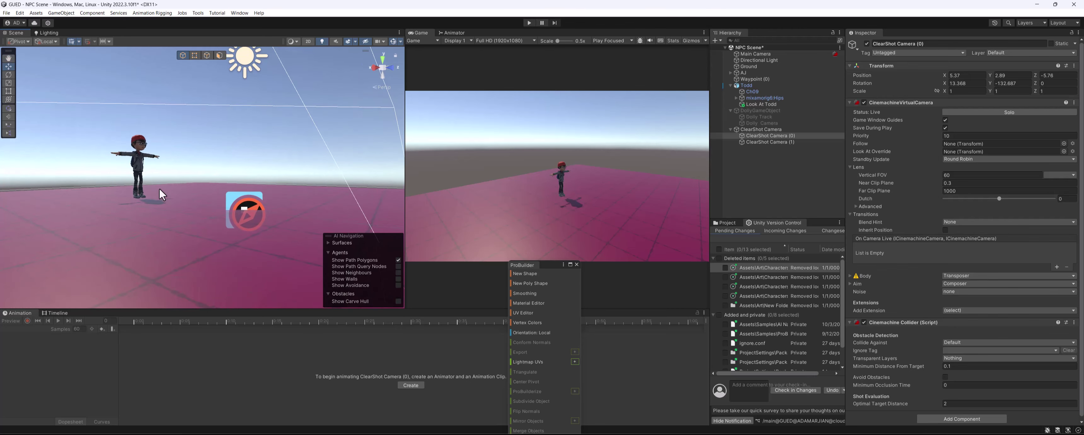
key("ctrl+shift+f")
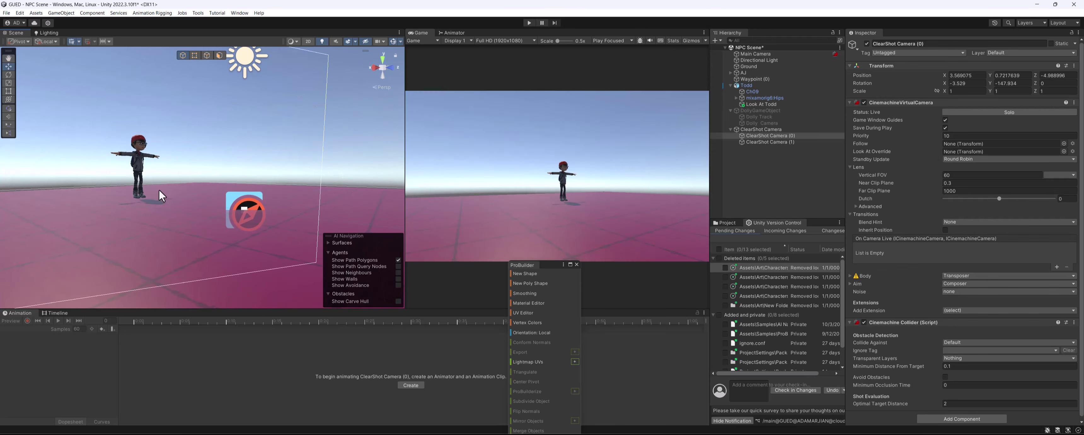
left_click(63, 13)
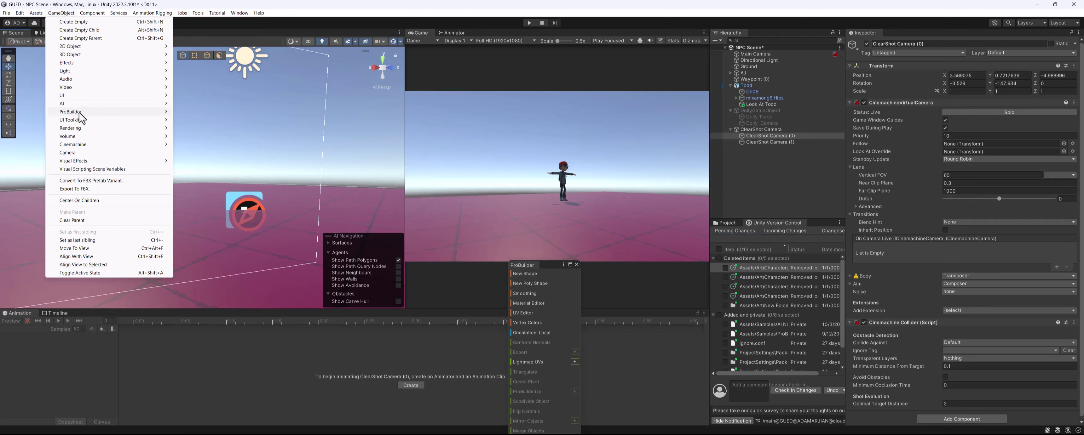
Align the scene view to ClearShot Camera (0) and examine the ClearShot rig's placement and settings relative to both characters.
left_click(93, 264)
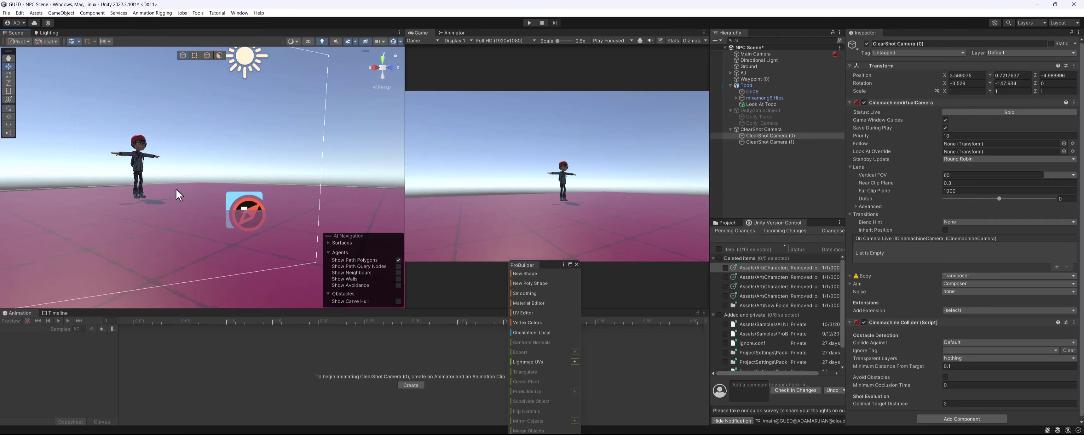
scroll(285, 165, "down", 5)
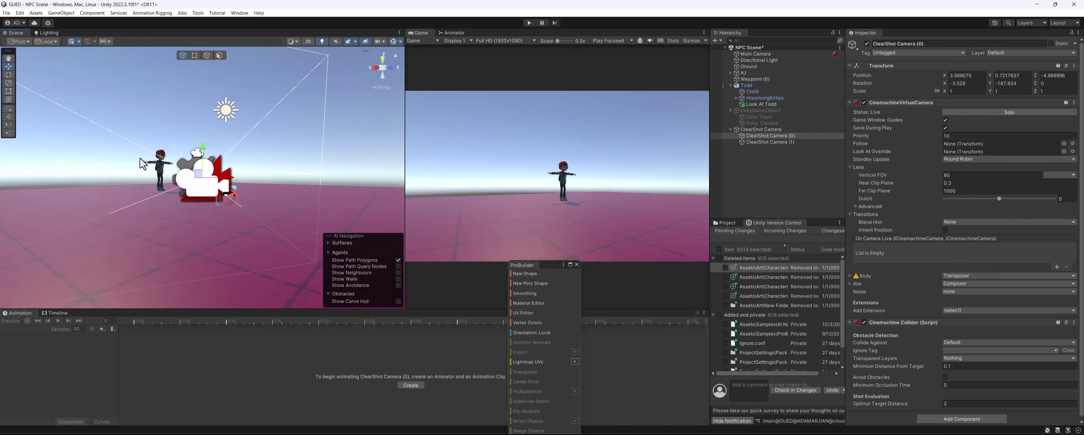
left_click_drag(286, 165, 157, 180, "alt")
middle_click_drag(156, 180, 199, 185)
scroll(210, 181, "down", 2)
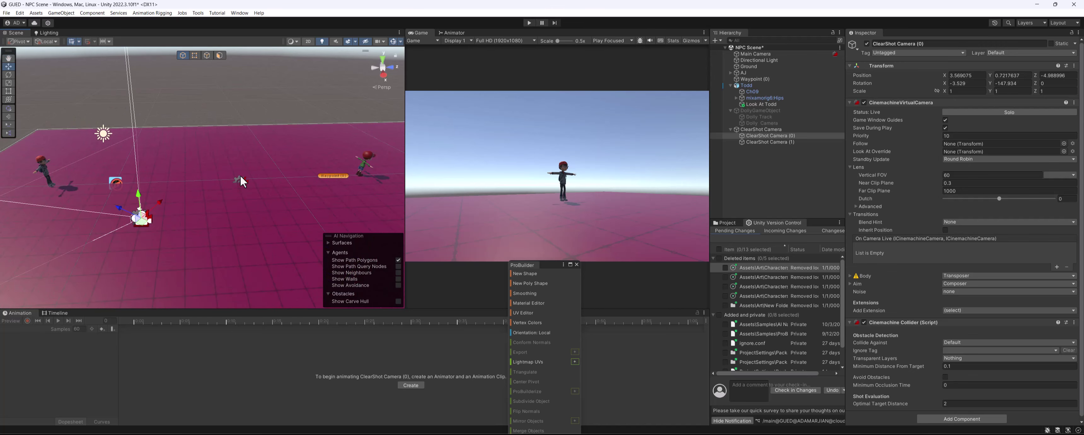
left_click(770, 129)
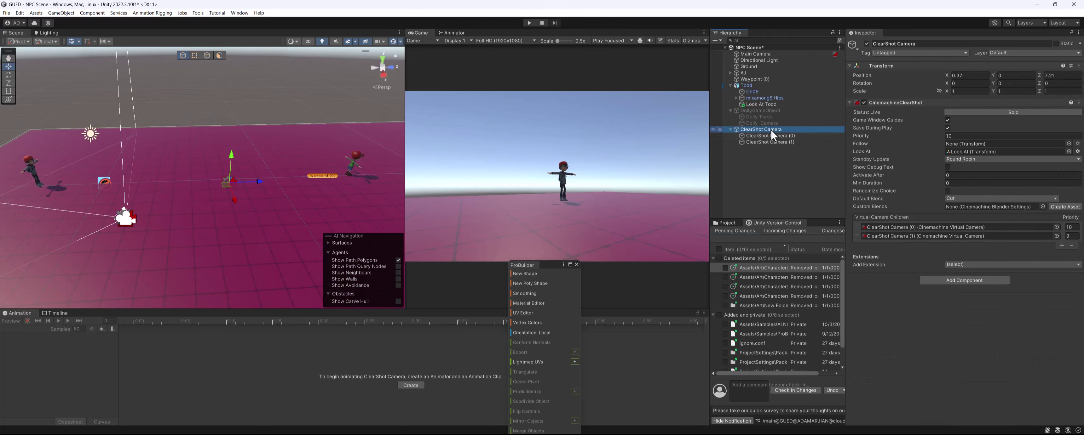
left_click(774, 136)
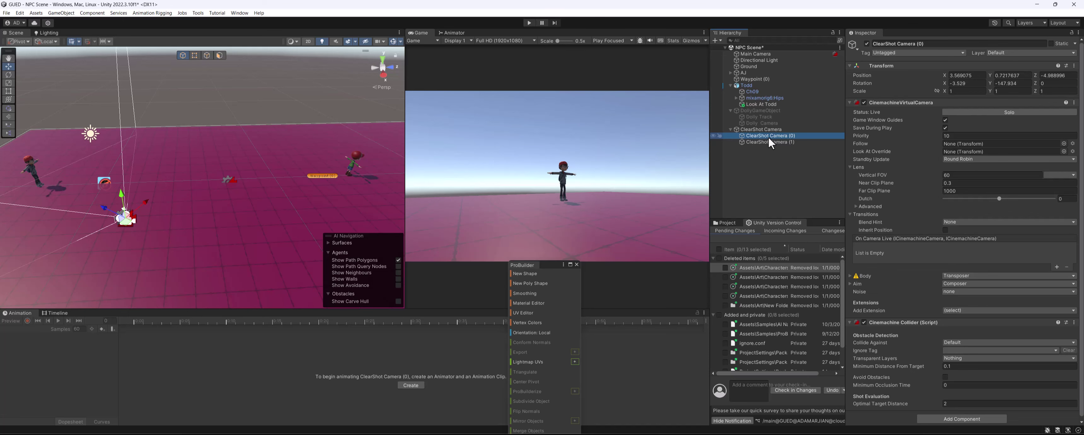
scroll(968, 215, "down", 1)
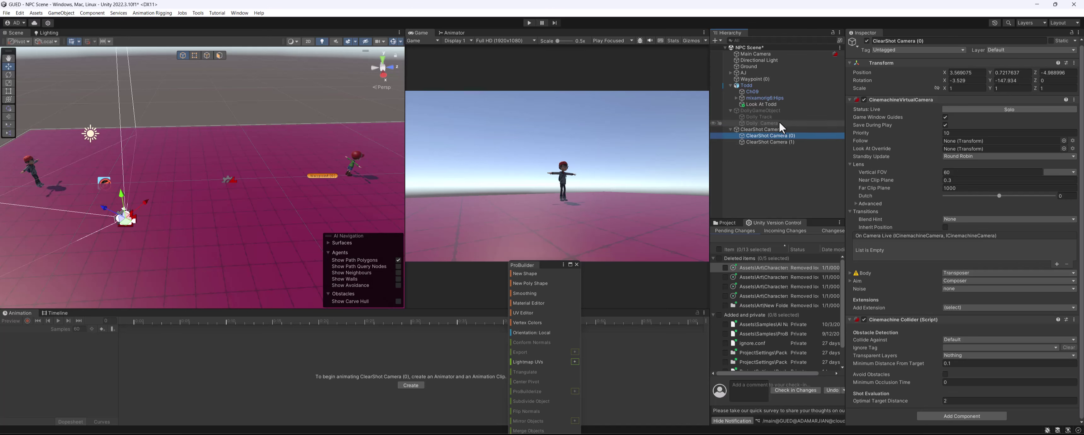
Lock the Inspector on ClearShot Camera (0) and assign Look At Todd as its look-at override.
left_click(1050, 40)
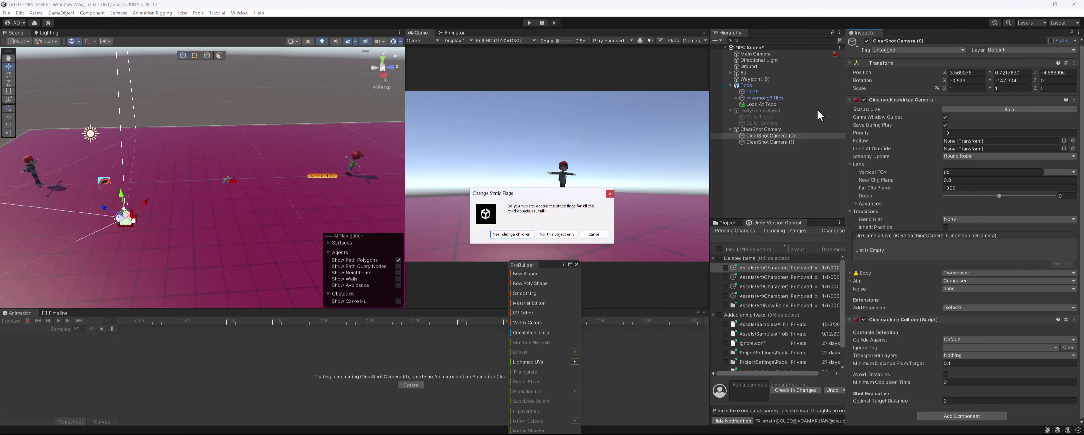
left_click(594, 234)
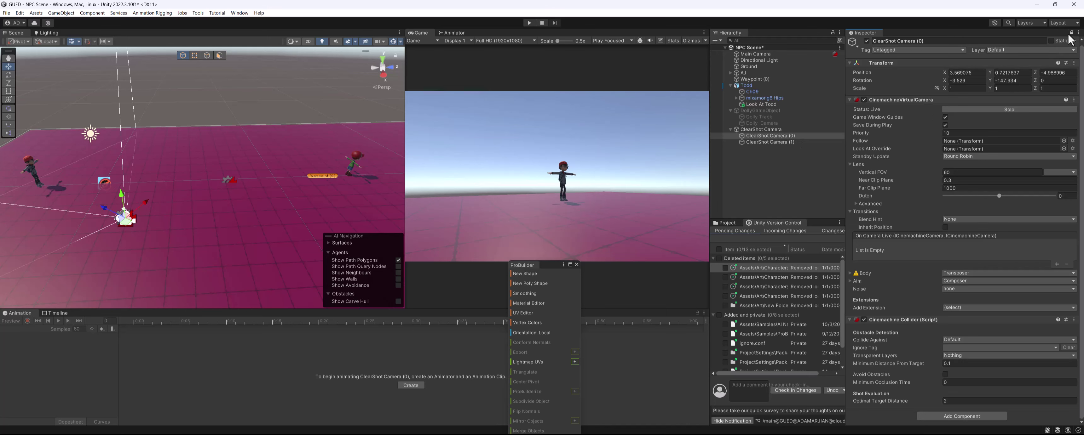
left_click(763, 73)
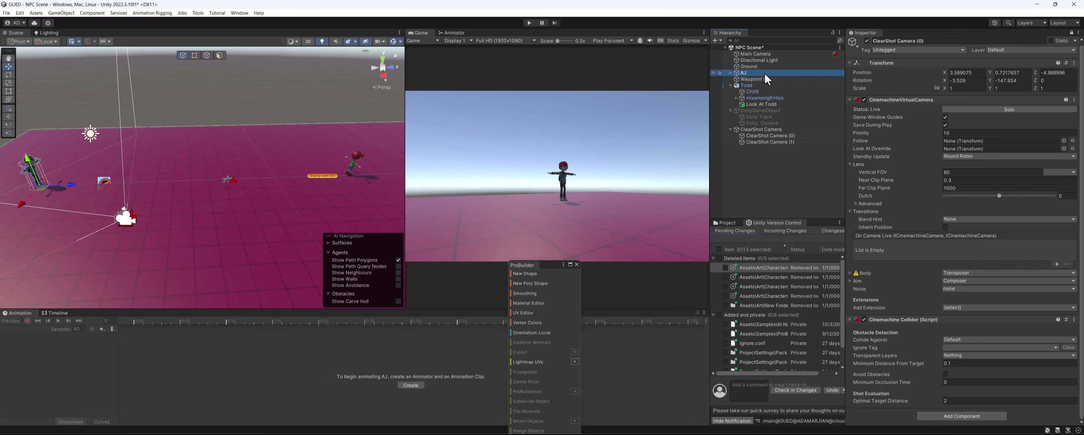
left_click(768, 131)
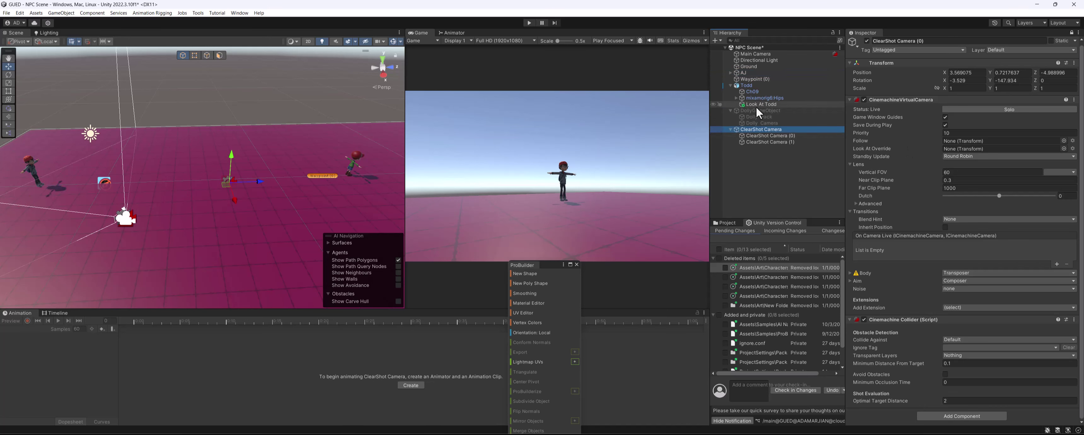
left_click_drag(755, 104, 972, 149)
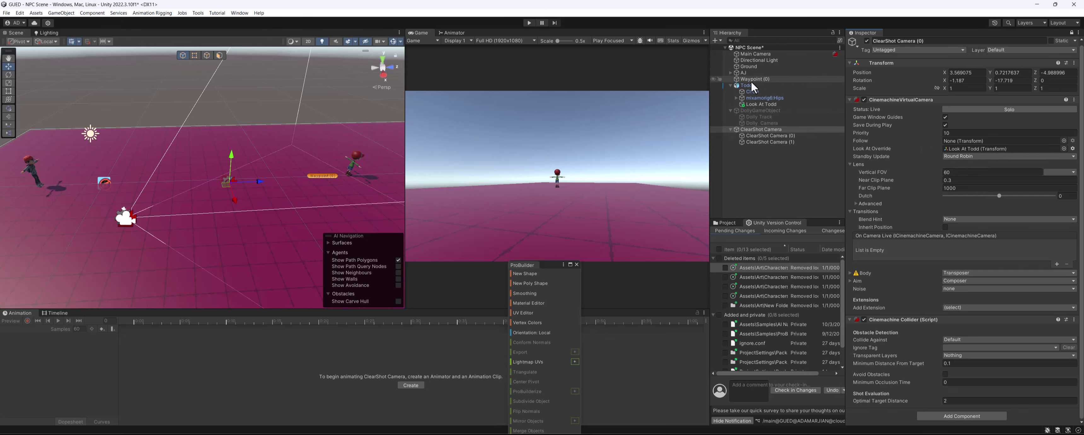
Replace ClearShot Camera (0)'s look-at override with AJ's existing Look At object.
left_click(730, 72)
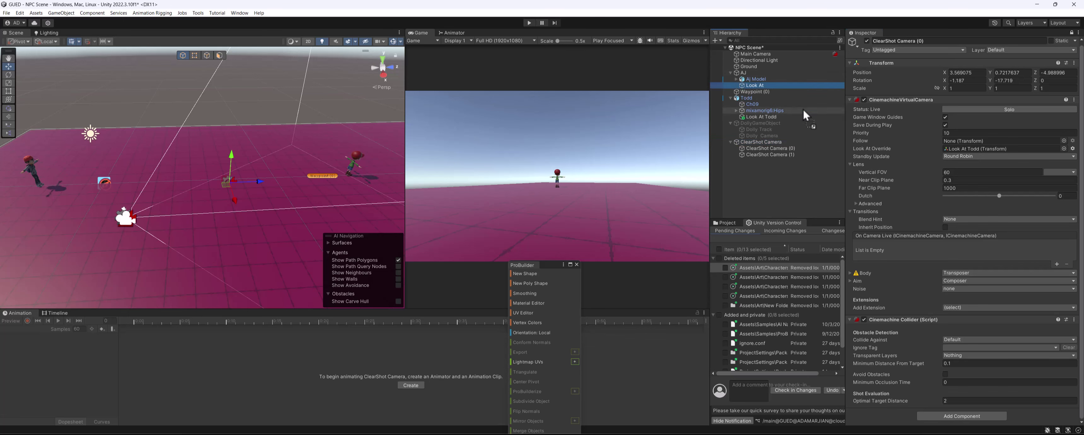
left_click_drag(754, 85, 957, 156)
left_click_drag(756, 86, 978, 150)
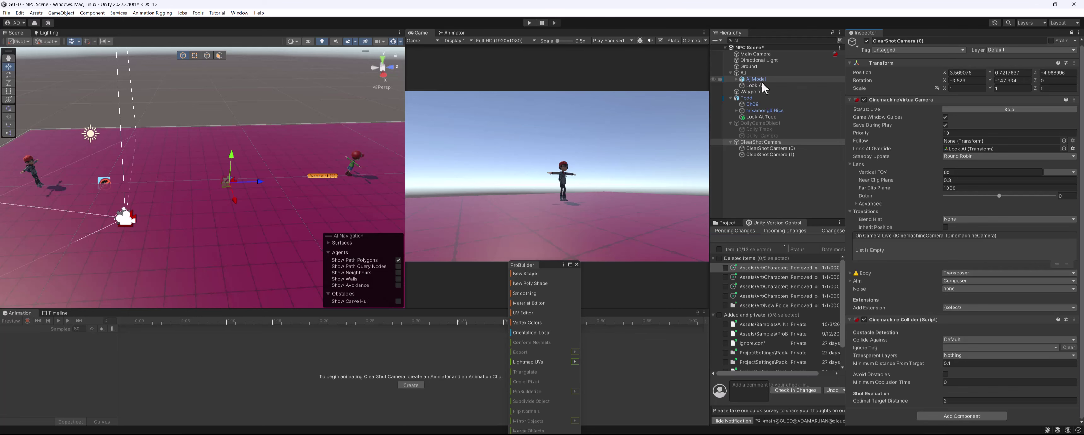
Create an empty child object named Look At under AJ and delete the old Look At object.
right_click(745, 74)
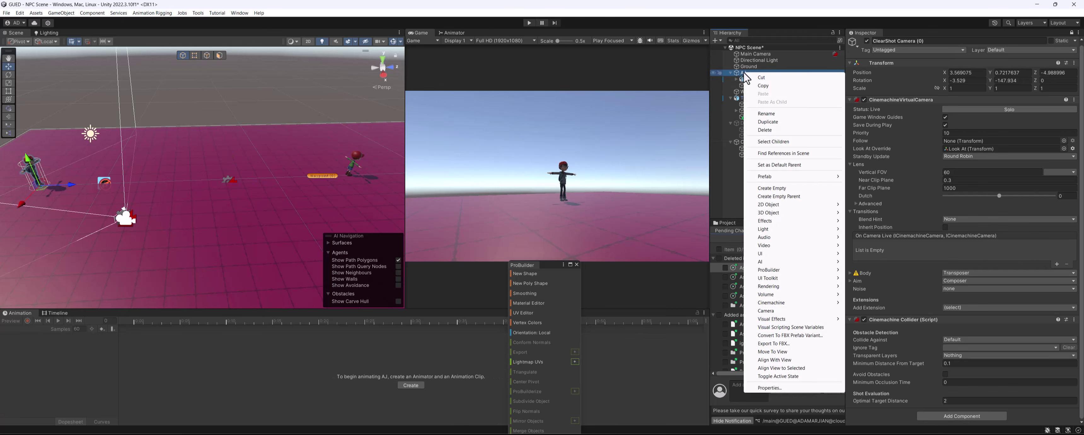
left_click(785, 191)
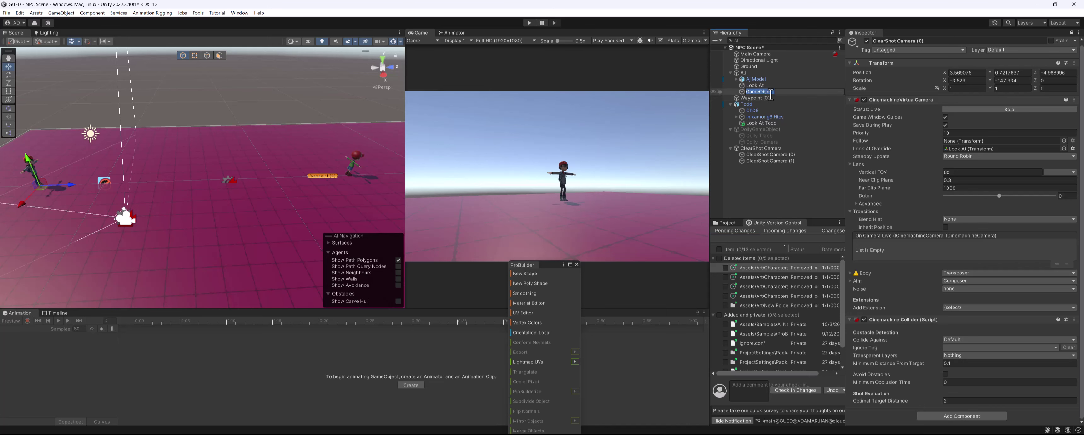
type("L")
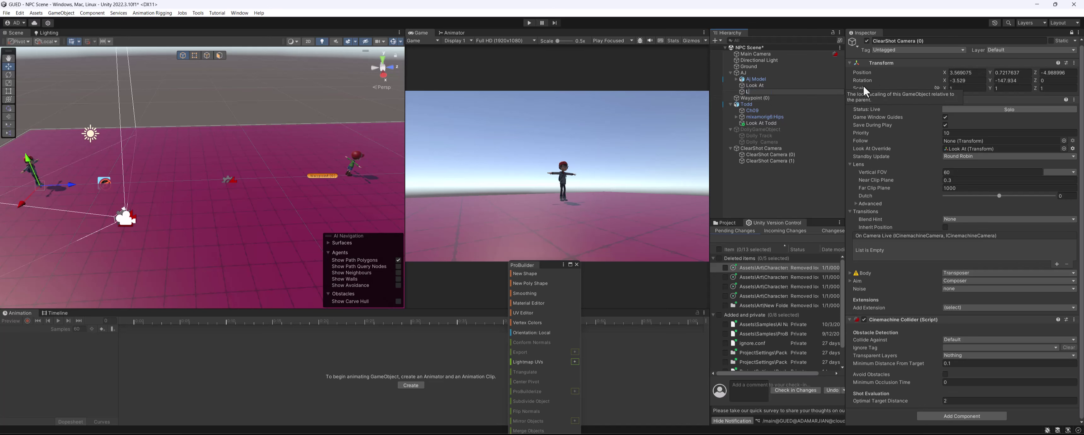
type("ook At")
key("Return")
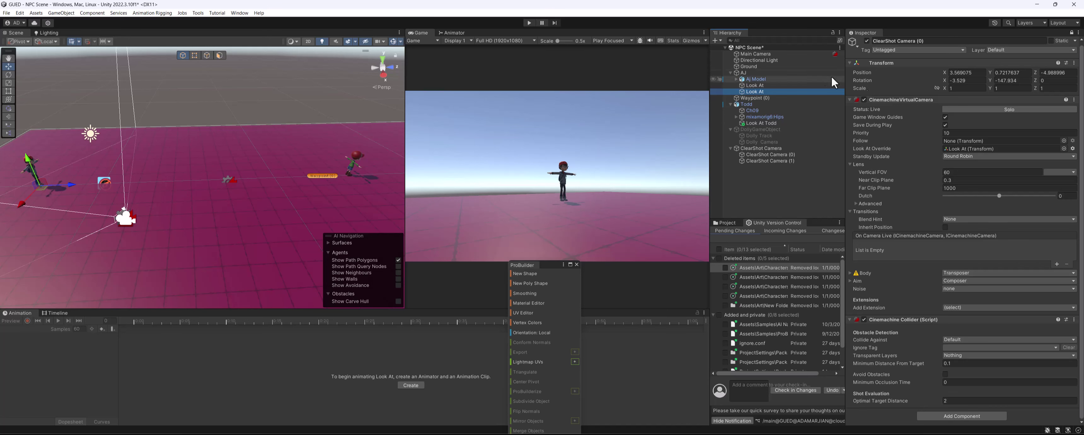
left_click(756, 85)
key("Delete")
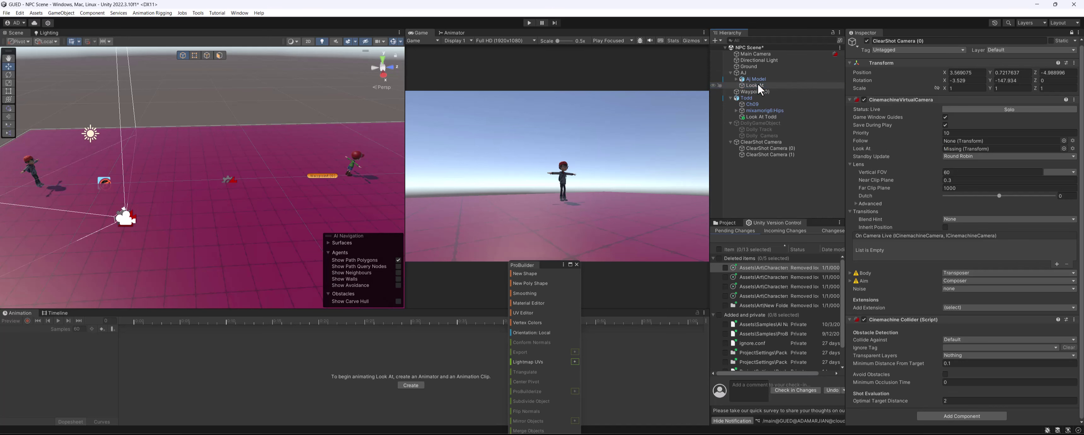
Reset the transform of ClearShot Camera (0) to zero position and rotation.
left_click(764, 85)
right_click(1049, 63)
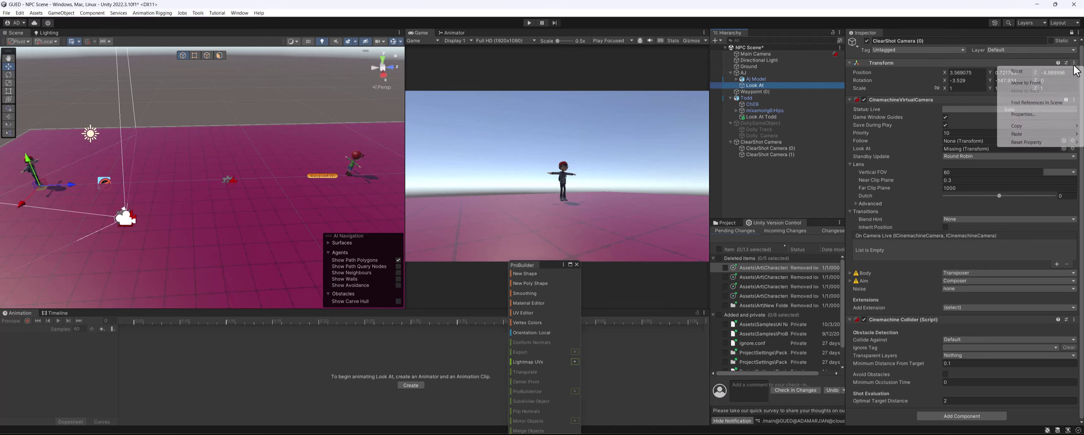
left_click(1047, 72)
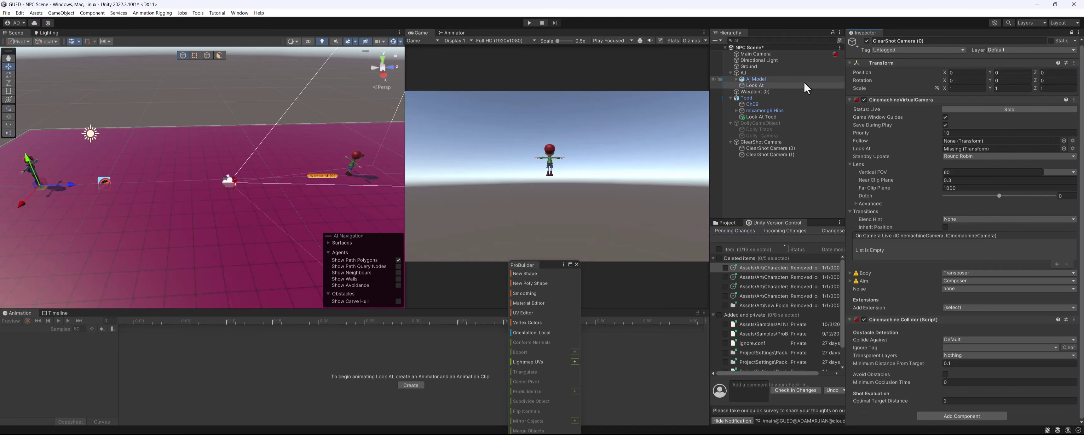
middle_click_drag(235, 179, 250, 184)
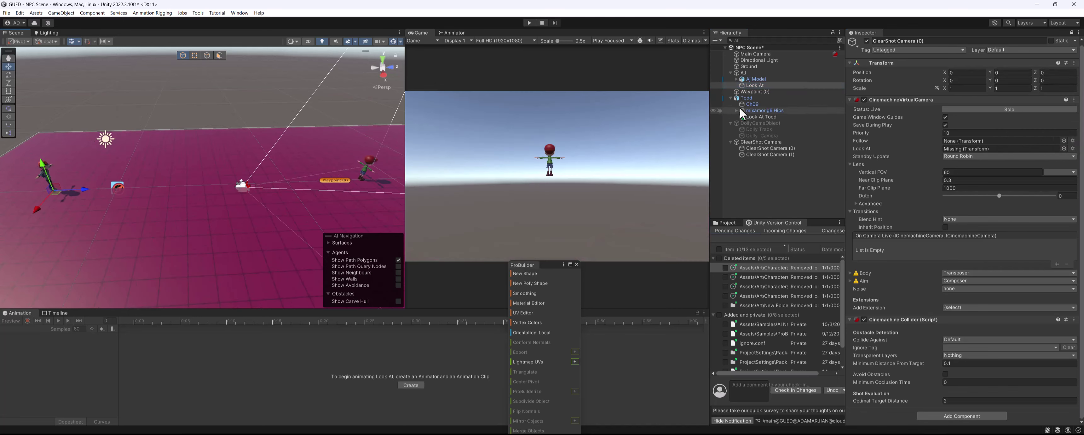
left_click(756, 80)
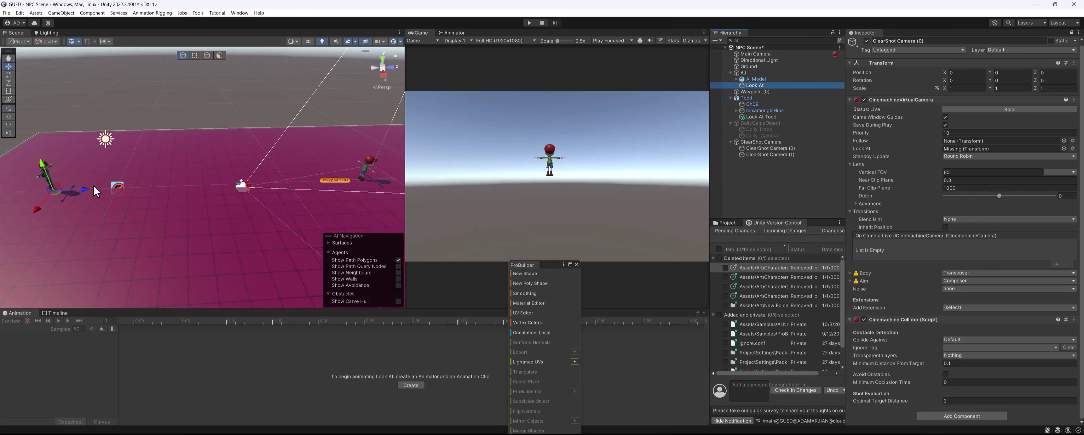
left_click_drag(88, 188, 99, 189)
key("ctrl+z")
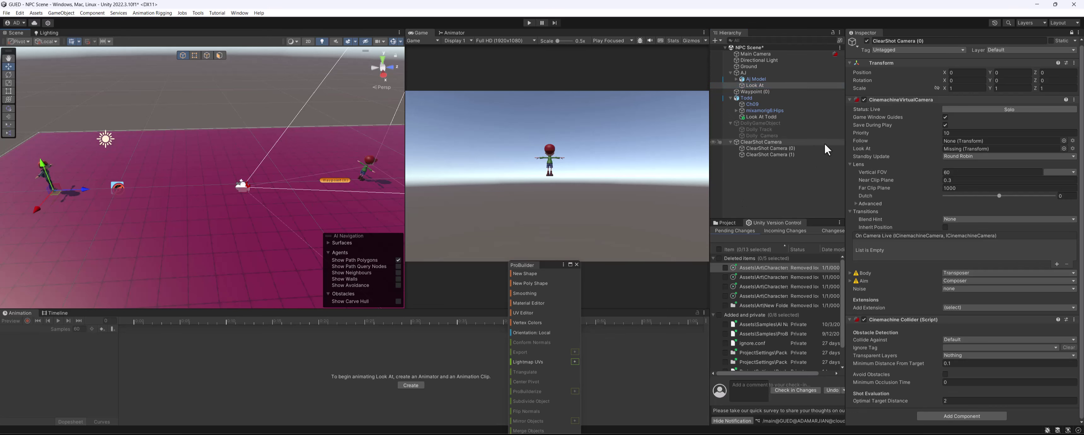
Assign AJ's new Look At object as ClearShot Camera (0)'s look-at target and move the camera to about X 3.38, Y 1.43, Z -5.71.
left_click(804, 149)
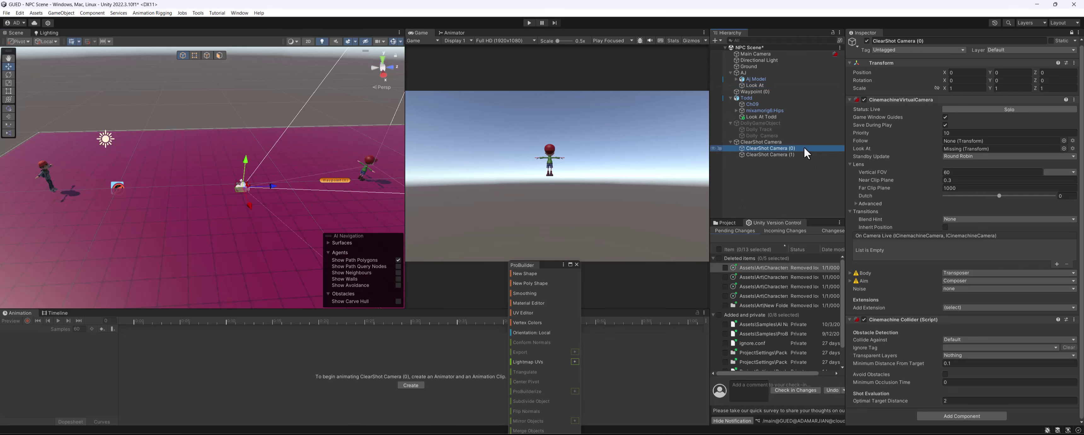
left_click_drag(758, 86, 970, 148)
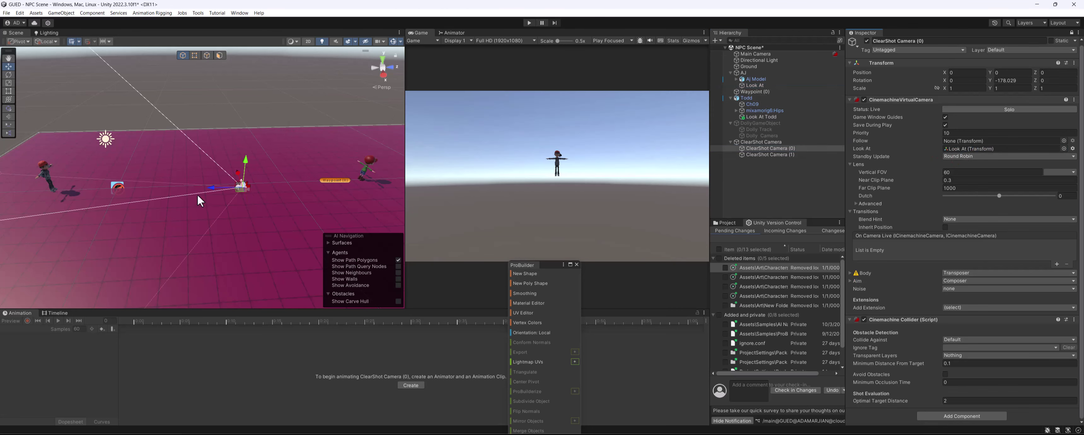
left_click_drag(197, 196, 148, 180, "alt")
scroll(235, 206, "up", 3)
left_click_drag(236, 202, 165, 191, "alt")
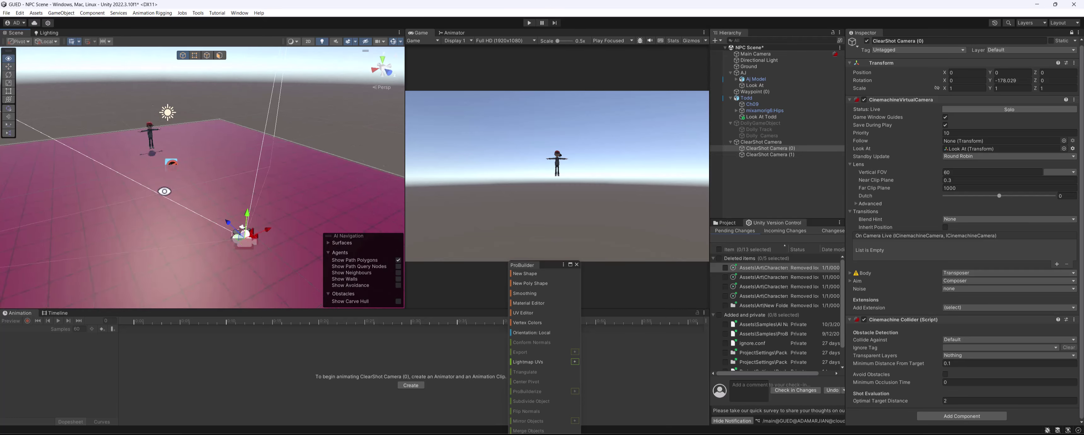
left_click_drag(244, 230, 362, 116)
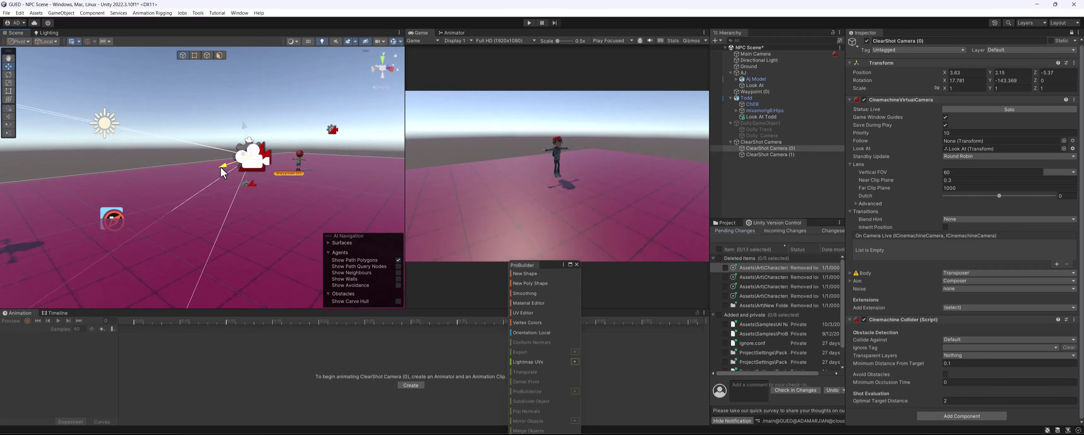
left_click_drag(221, 167, 197, 174)
left_click_drag(213, 138, 73, 236)
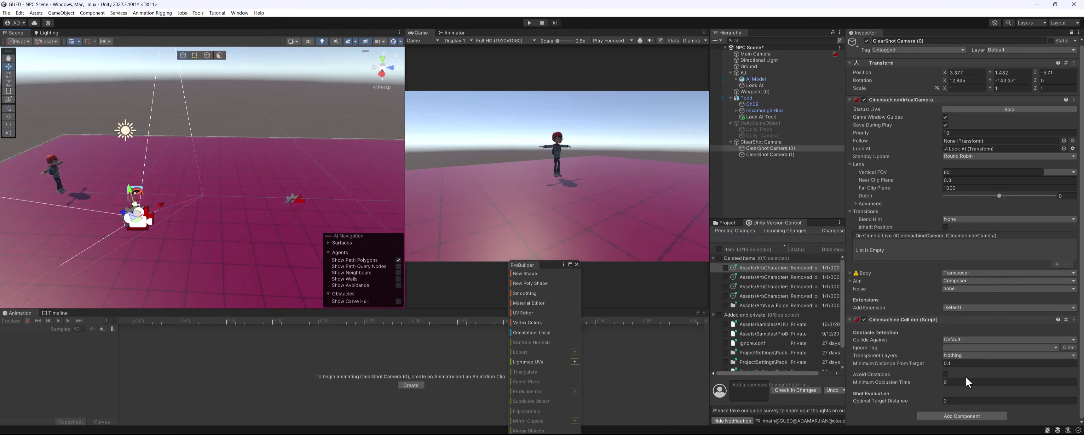
Set the Optimal Target Distance of ClearShot Camera (0)'s Cinemachine Collider to 1.
left_click(770, 155)
left_click(967, 402)
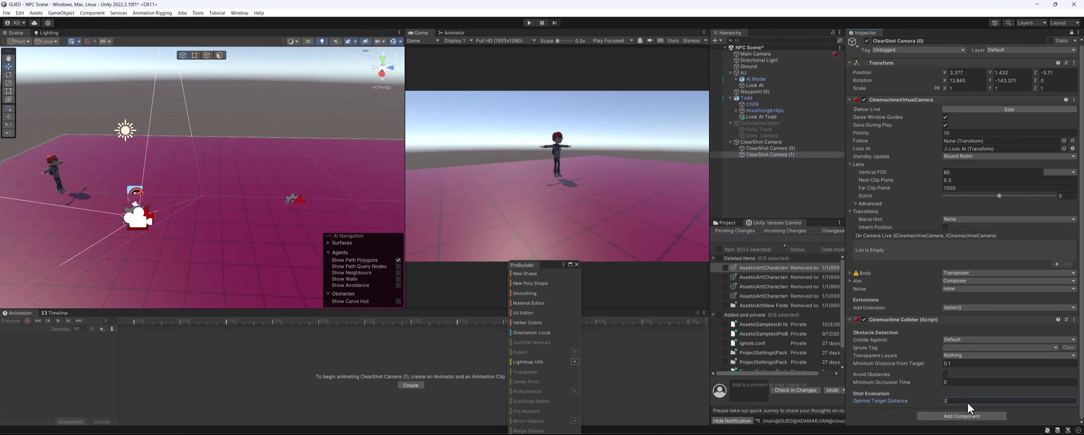
scroll(287, 186, "down", 2)
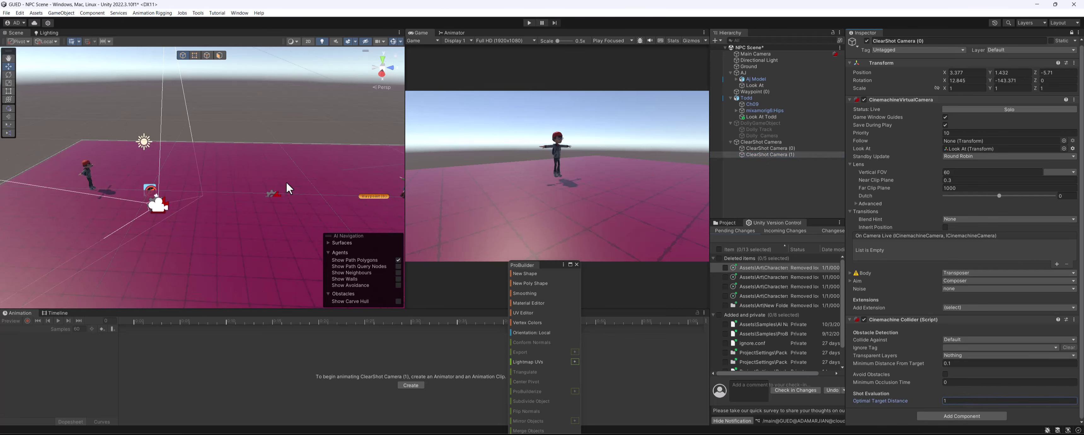
left_click_drag(287, 187, 290, 200, "alt")
scroll(291, 199, "down", 2)
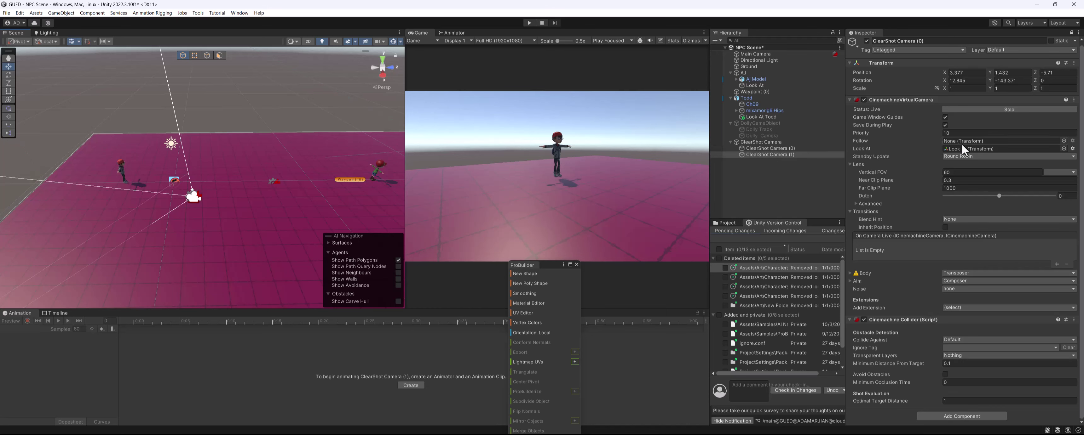
View the available look-at transforms for ClearShot Camera (0), leave the choice as it is, and select ClearShot Camera (1).
left_click(798, 155)
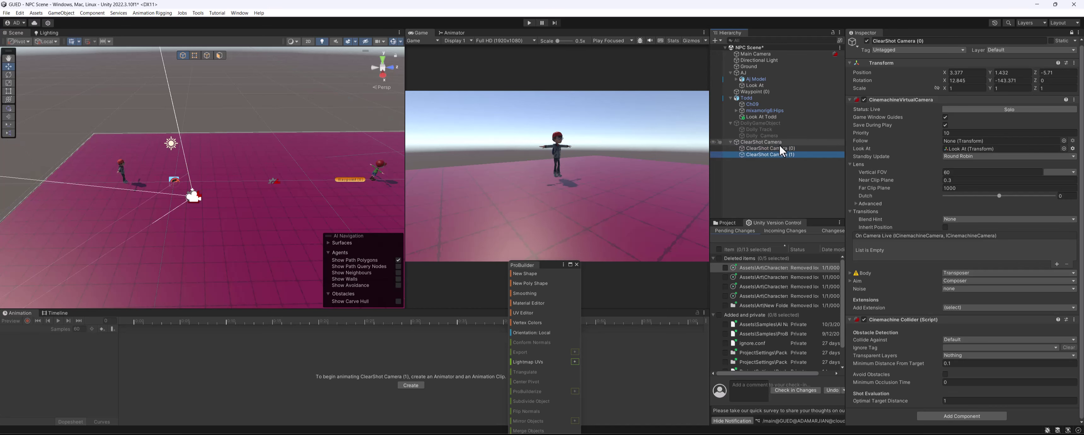
left_click(778, 143)
left_click(779, 147)
left_click(801, 155)
left_click(1064, 149)
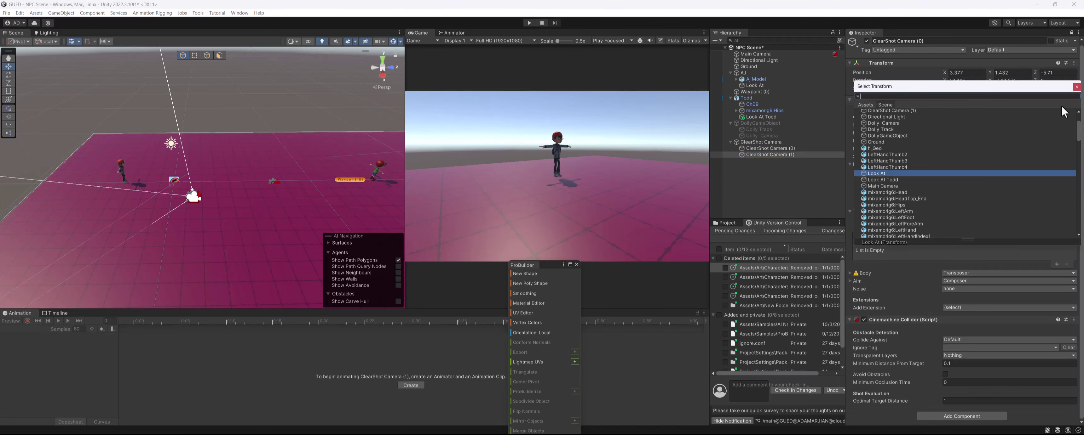
left_click(1076, 86)
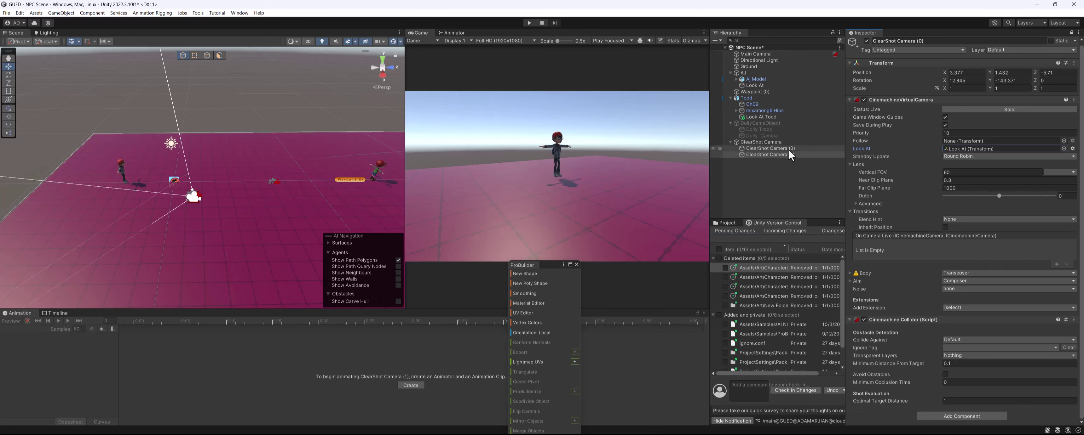
left_click(773, 155)
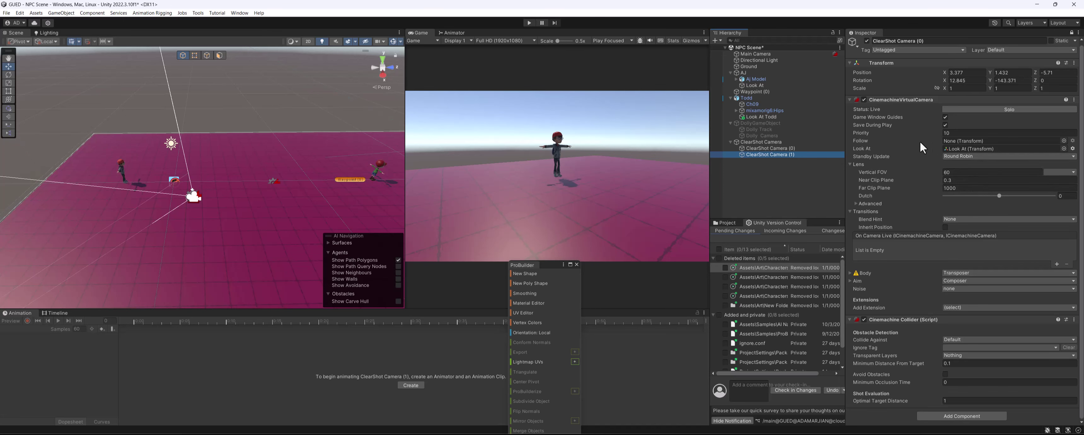
Clear the look-at target of ClearShot Camera (0), then select the ClearShot rig's cameras in turn.
left_click(1064, 149)
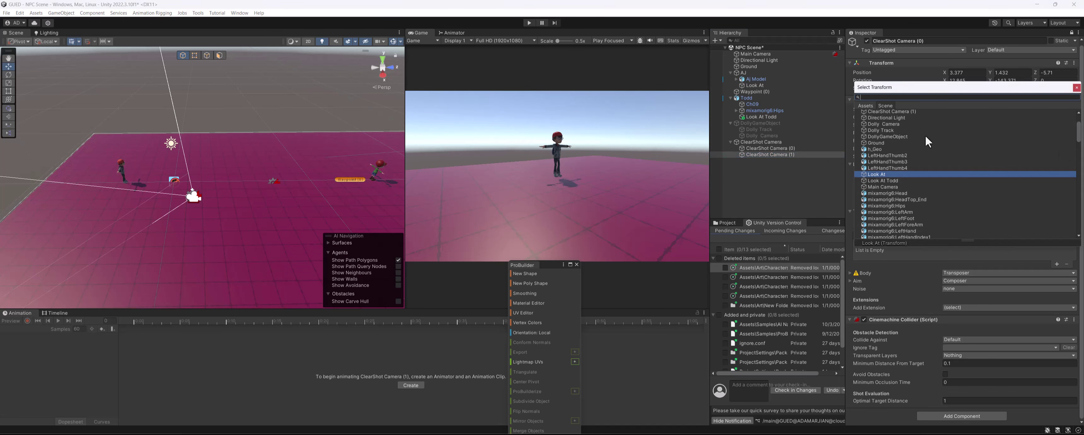
scroll(907, 133, "up", 5)
left_click(893, 113)
double_click(894, 111)
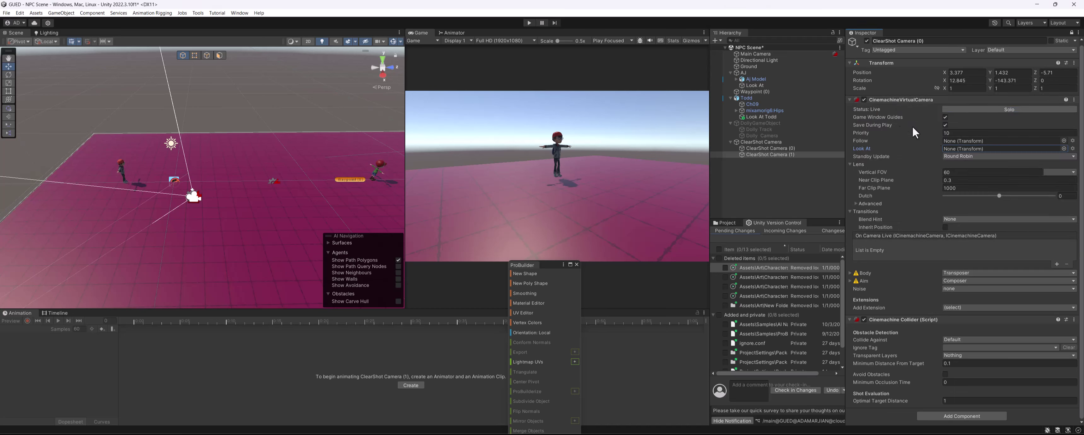
left_click(771, 141)
left_click(776, 148)
left_click(778, 154)
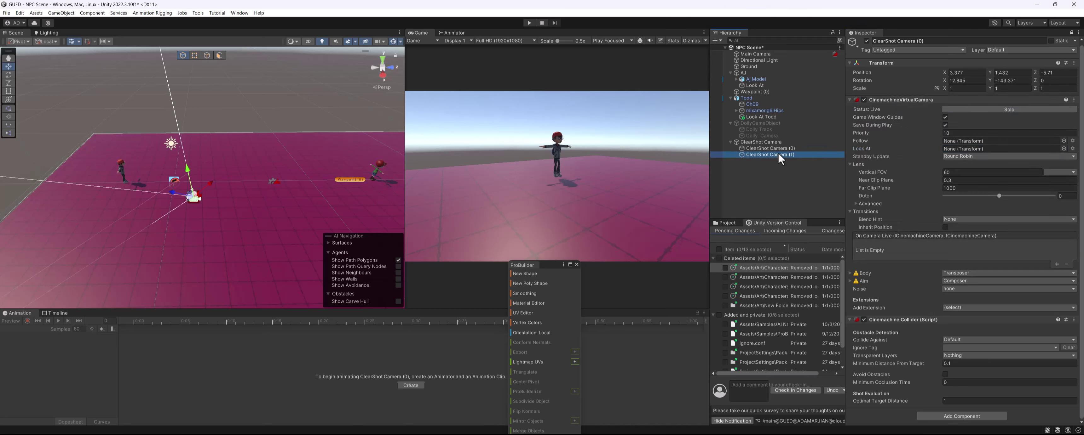
Undo the clearing of ClearShot Camera (0)'s look-at target.
left_click(775, 138)
mouse_move(762, 140)
left_mouse_down()
mouse_move(764, 119)
mouse_move(772, 131)
left_mouse_up()
key("ctrl+z")
key("ctrl+z")
key("ctrl+z")
key("ctrl+z")
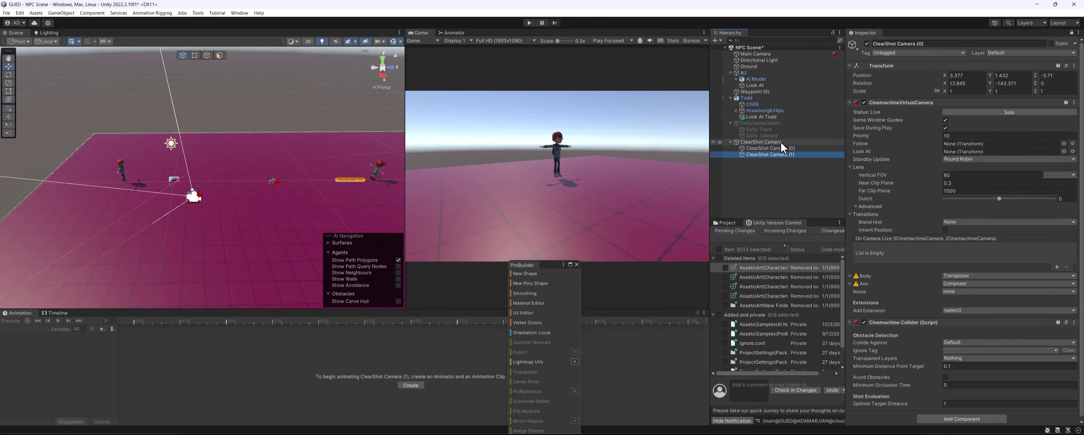
Move AJ along the ground to about Z 7.27 and select ClearShot Camera (1).
left_click(779, 142)
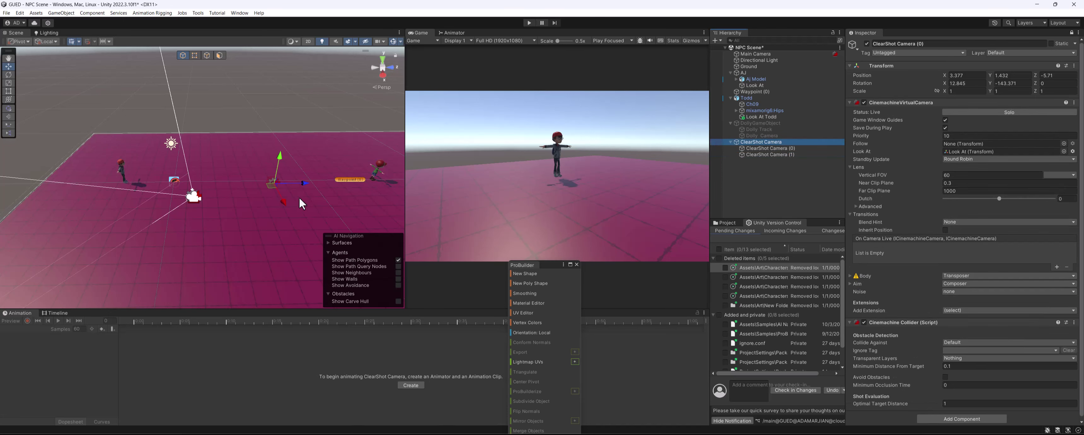
left_click_drag(302, 204, 318, 166, "alt")
scroll(317, 166, "down", 3)
scroll(236, 199, "down", 3)
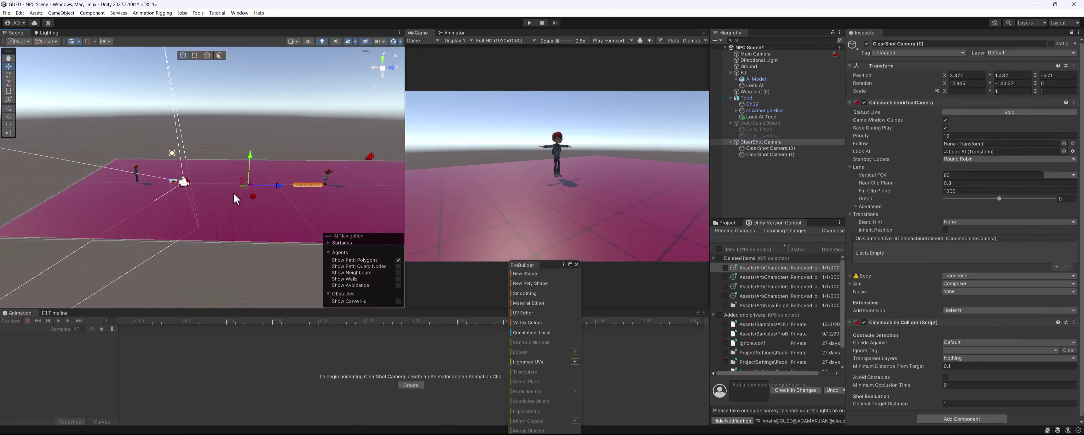
left_click(759, 155)
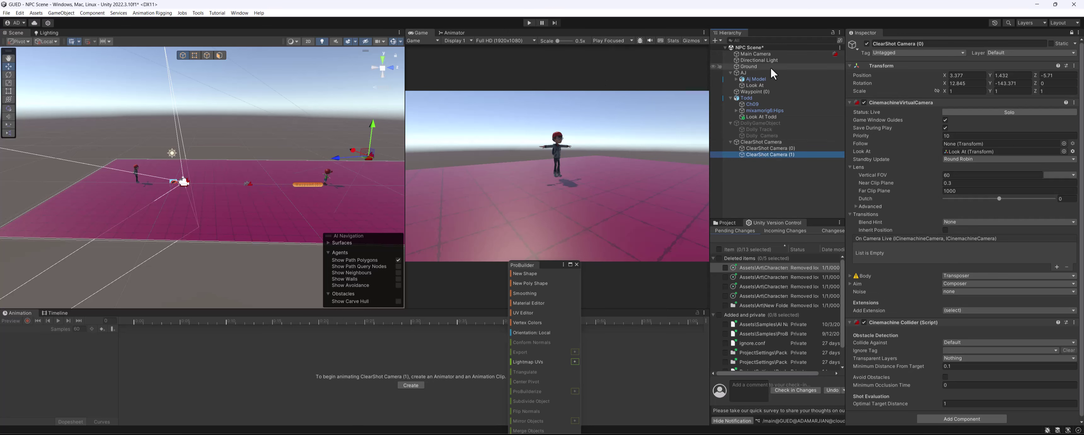
left_click(747, 72)
left_click_drag(169, 184, 281, 195)
left_click(770, 155)
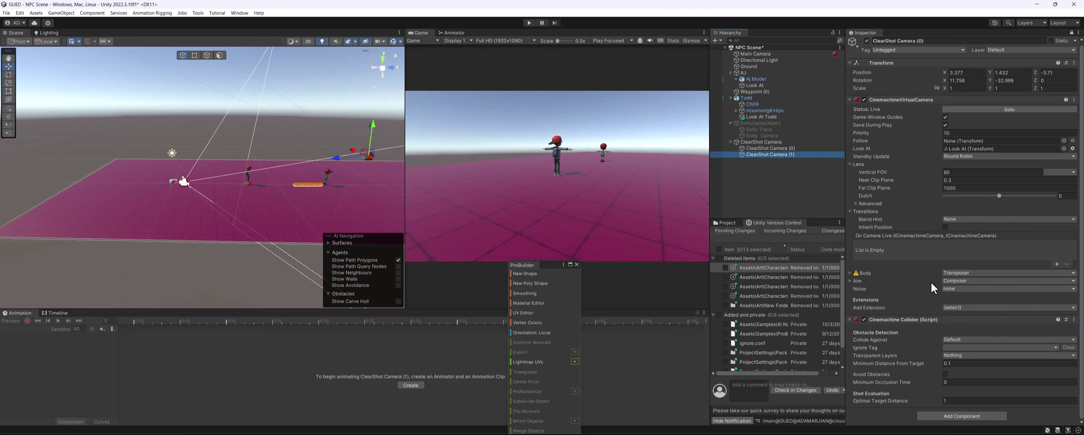
Set ClearShot Camera (0)'s Optimal Target Distance to 2, then unlock the Inspector and show ClearShot Camera (1).
left_click(961, 401)
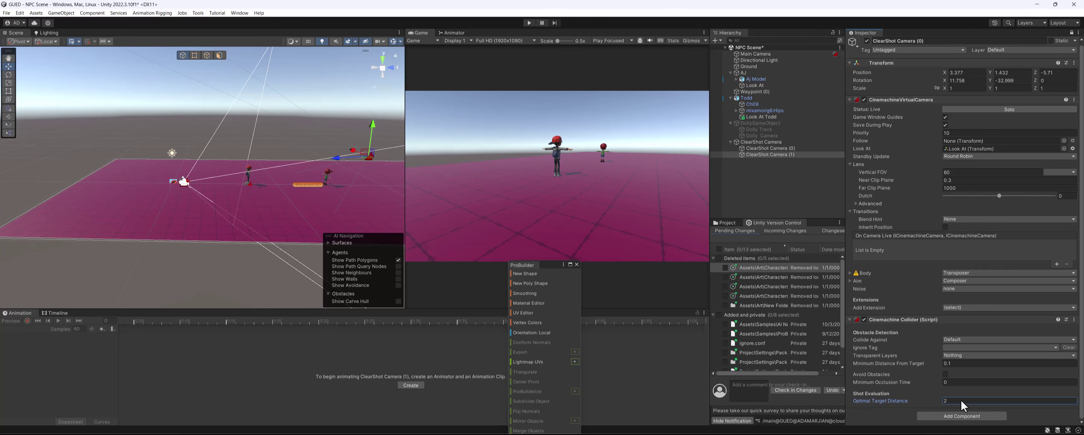
left_click_drag(294, 171, 283, 178, "alt")
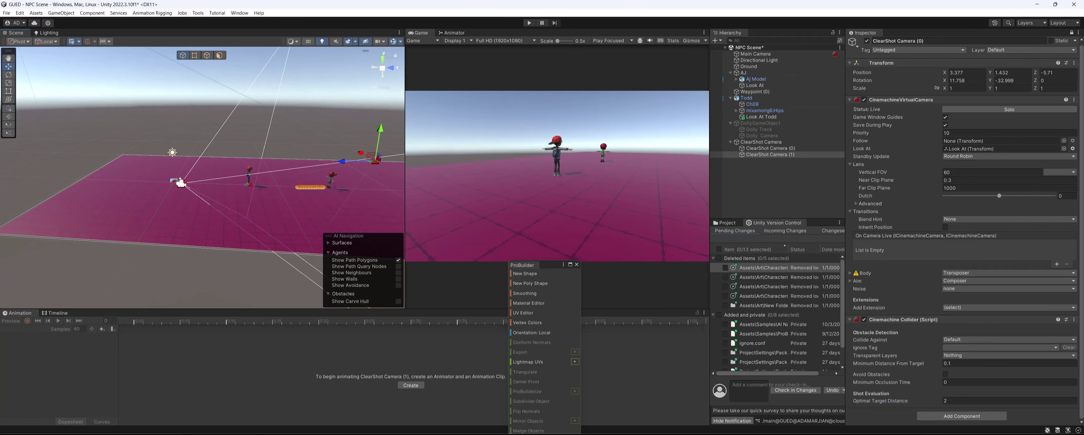
left_click(1071, 33)
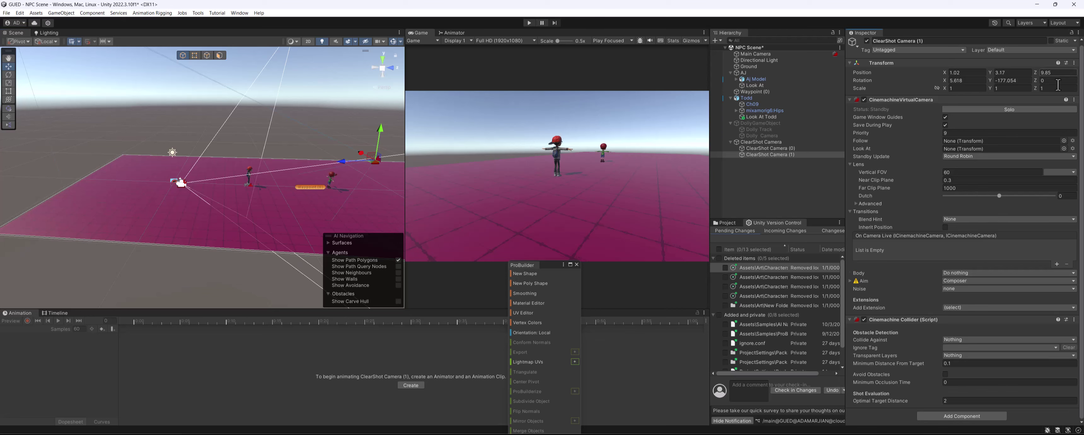
left_click(792, 154)
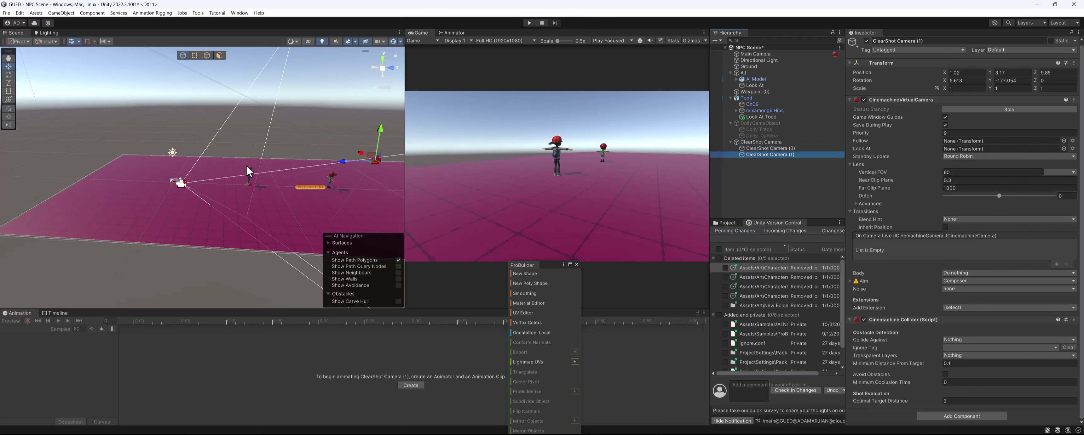
Move AJ to about Z 3.69 and open ClearShot Camera (1)'s Optimal Target Distance for editing.
left_click(744, 73)
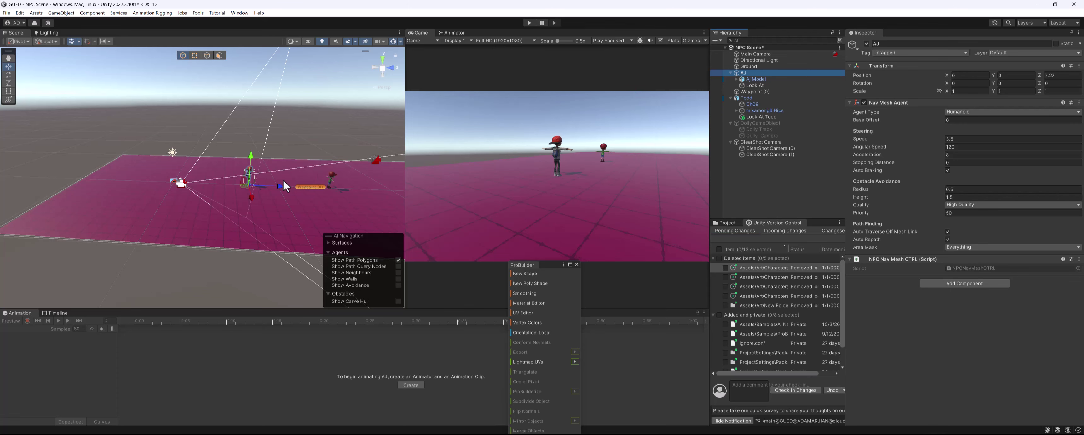
left_click_drag(283, 185, 246, 185)
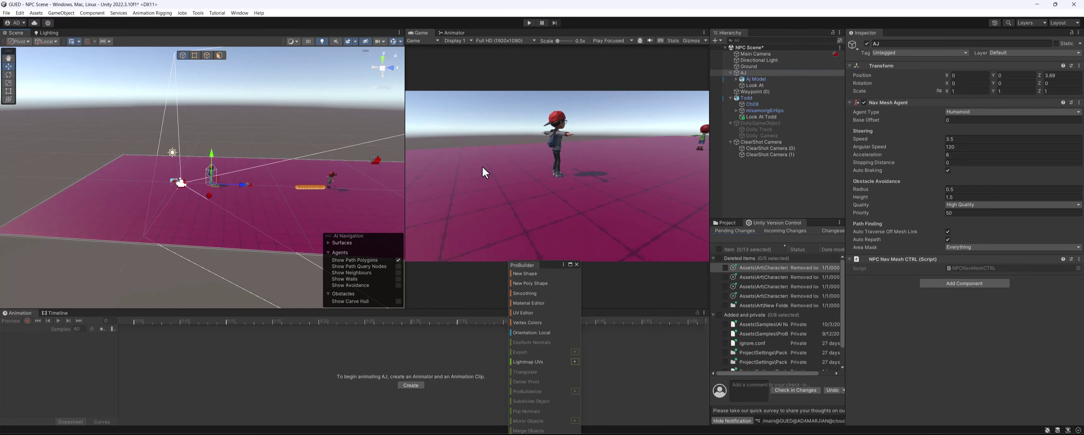
left_click(767, 155)
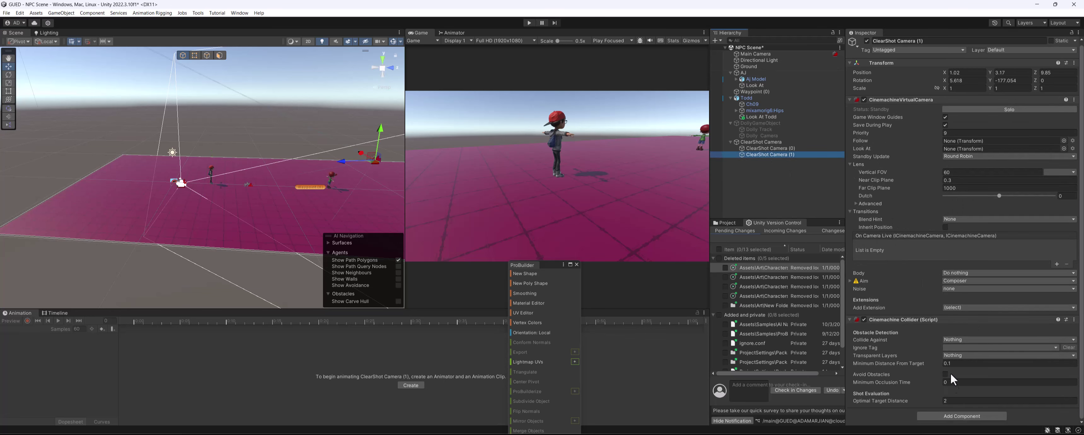
left_click(957, 400)
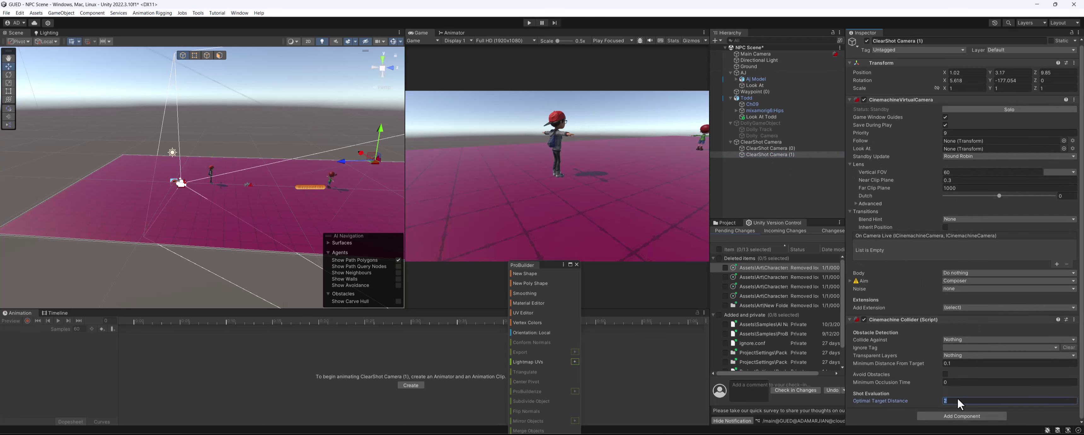
Compare the settings of both ClearShot child cameras and assign AJ's Look At object as ClearShot Camera (1)'s look-at target.
left_click(789, 150)
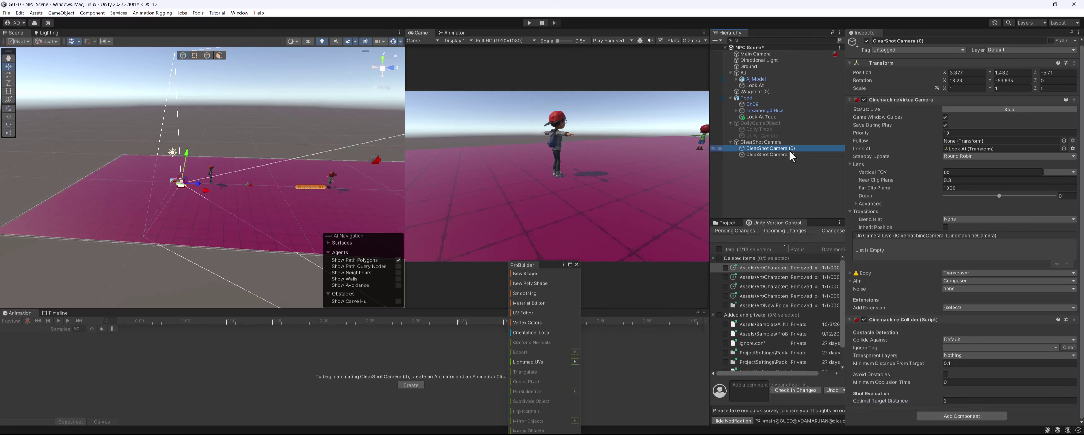
left_click(790, 153)
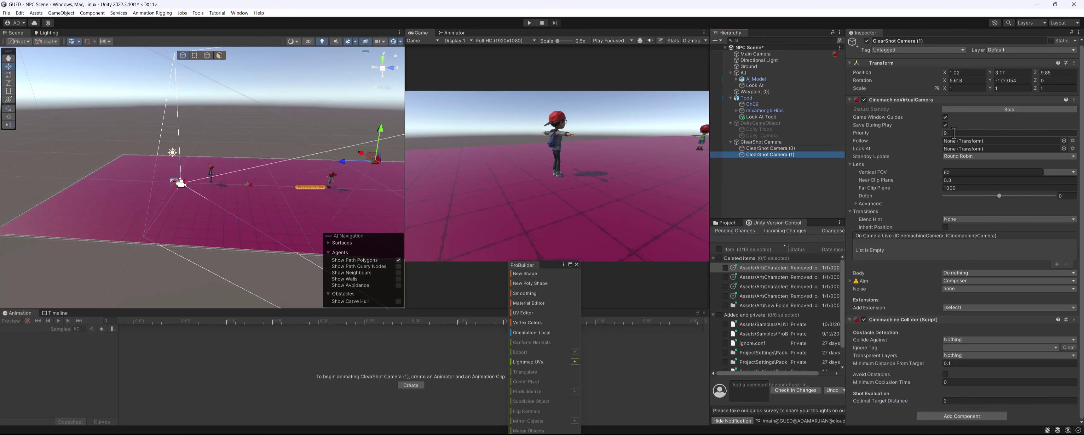
left_click(799, 149)
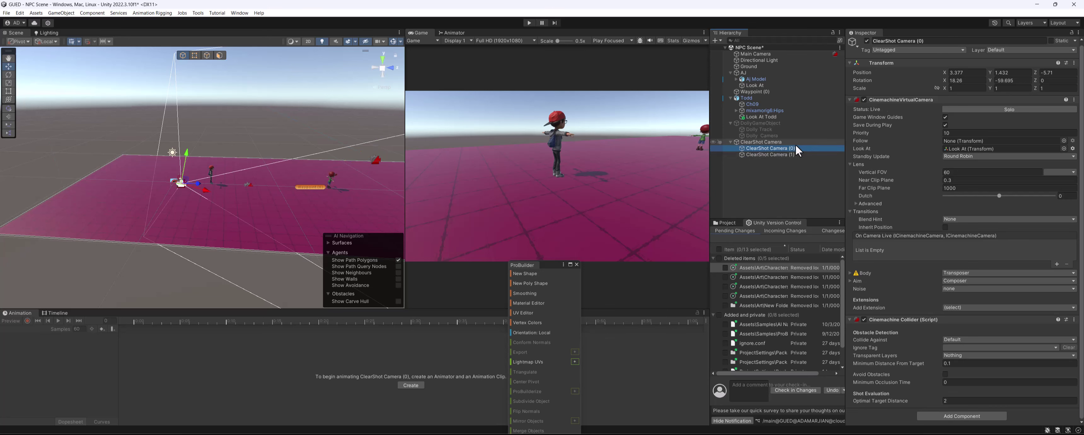
left_click(795, 153)
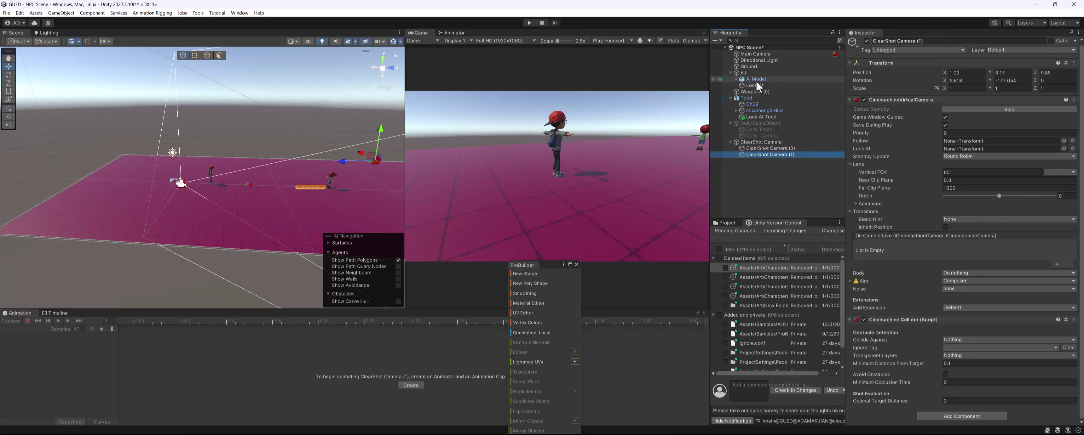
left_click_drag(756, 81, 968, 149)
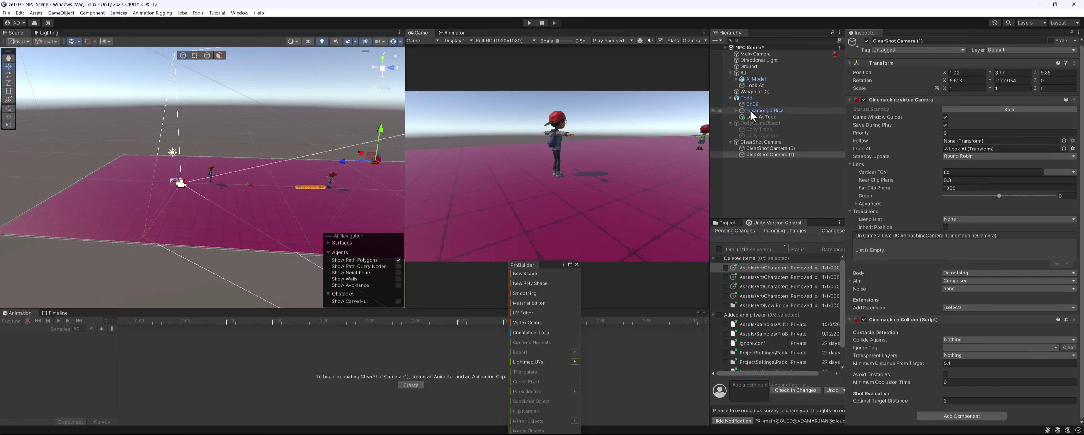
Move AJ back along the ground to about Z -2.55 and check the settings of both ClearShot child cameras.
left_click(753, 74)
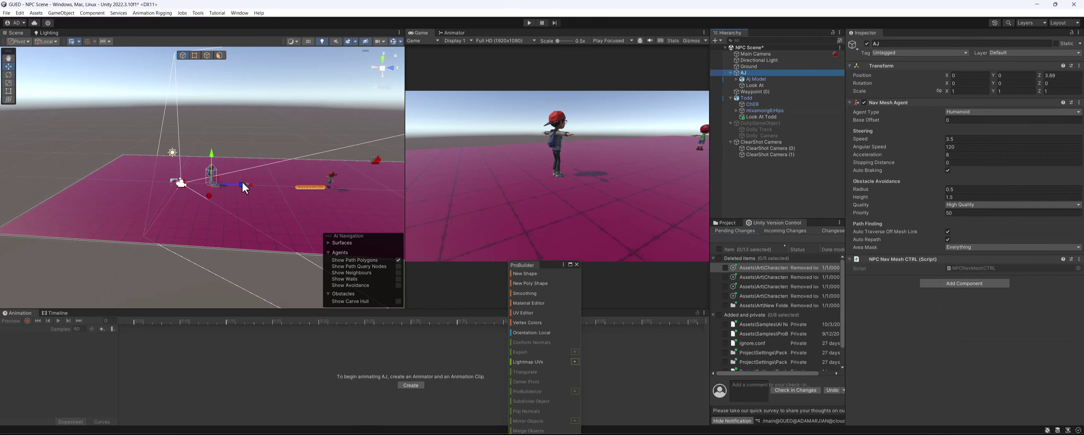
left_click_drag(242, 184, 181, 187)
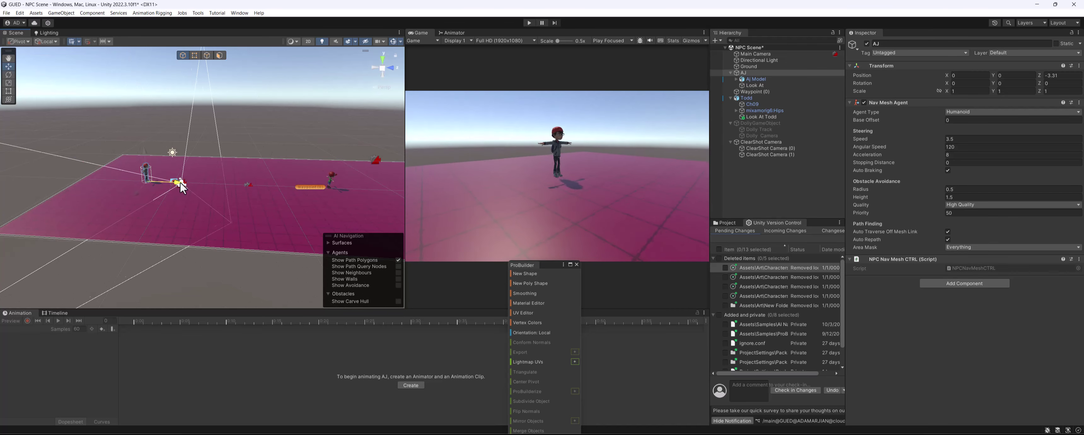
left_click(764, 149)
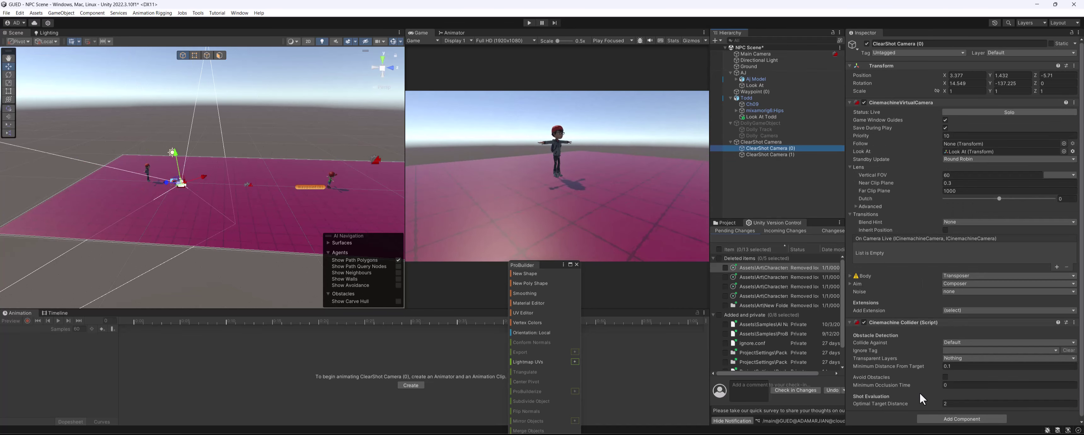
scroll(919, 394, "down", 1)
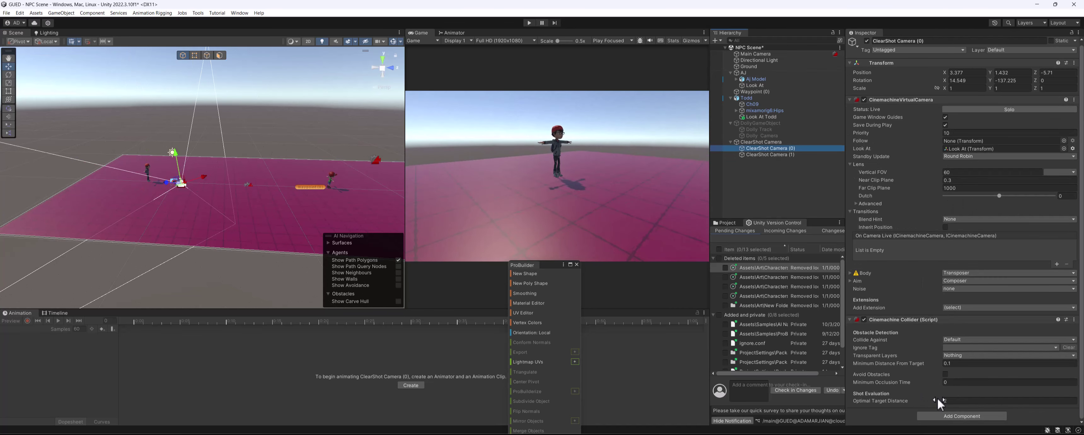
left_click(773, 156)
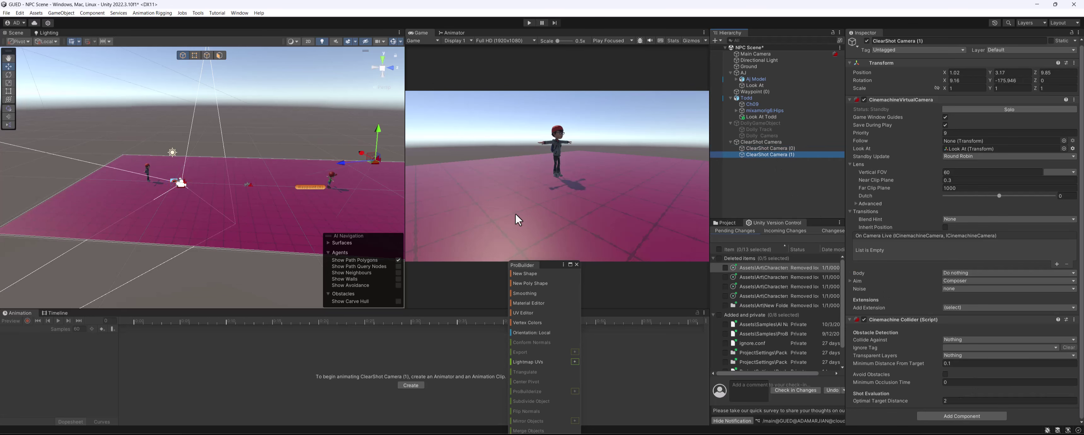
left_click(743, 73)
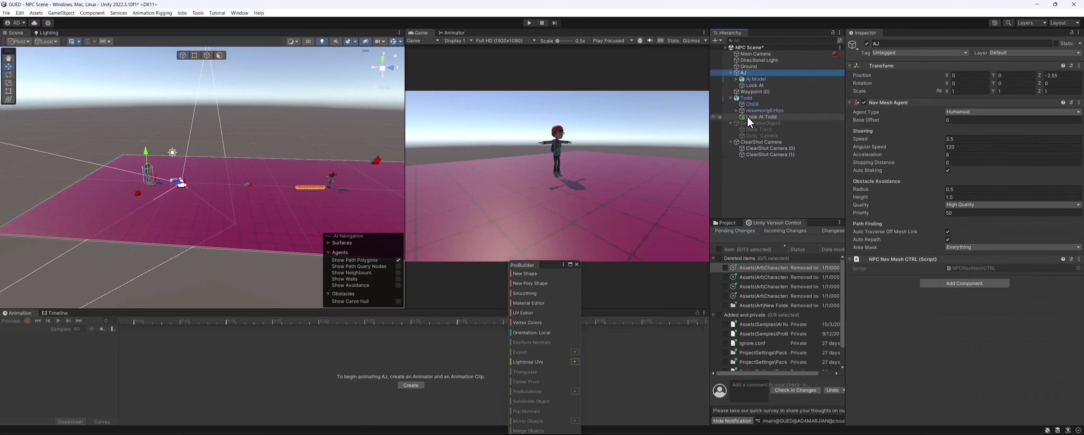
Assign AJ's Look At object as the parent ClearShot Camera's look-at target and as ClearShot Camera (1)'s look-at override.
left_click(766, 142)
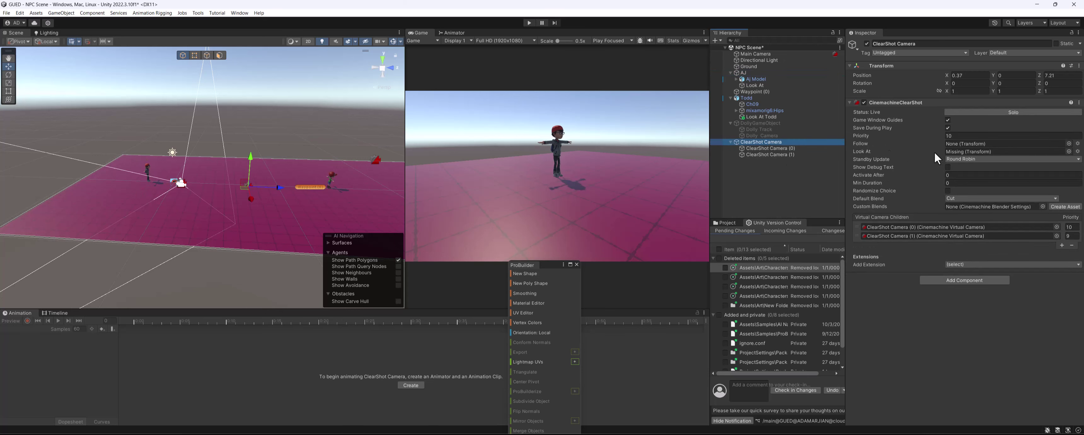
left_click(798, 148)
left_click(796, 155)
left_click(793, 149)
left_click(781, 142)
left_click_drag(753, 85, 962, 153)
left_click(771, 148)
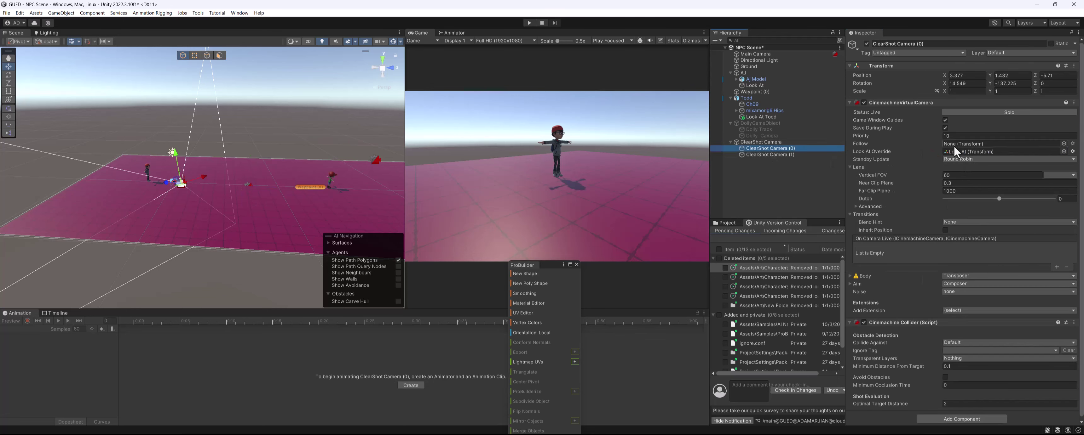
left_click(793, 155)
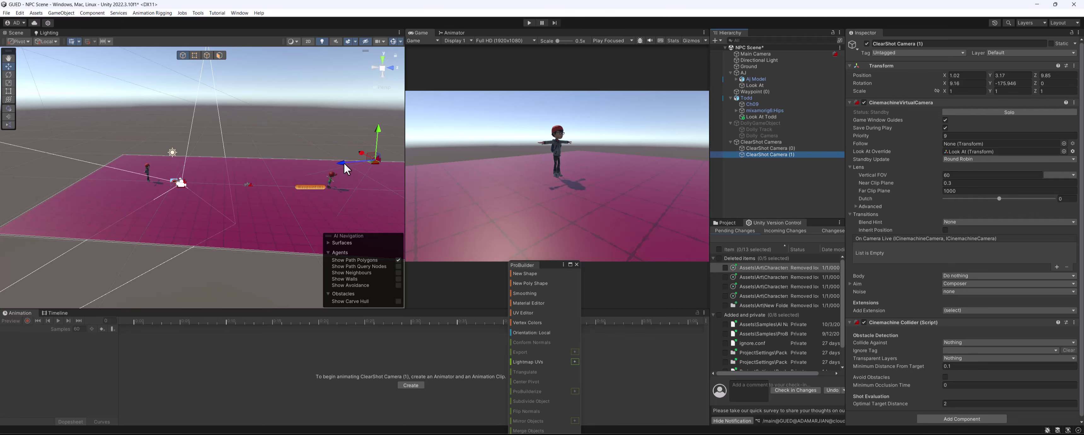
Move AJ forward toward Todd and reposition ClearShot Camera (1) to about X 2.07, Y 1.7, Z 9.39.
left_click(744, 73)
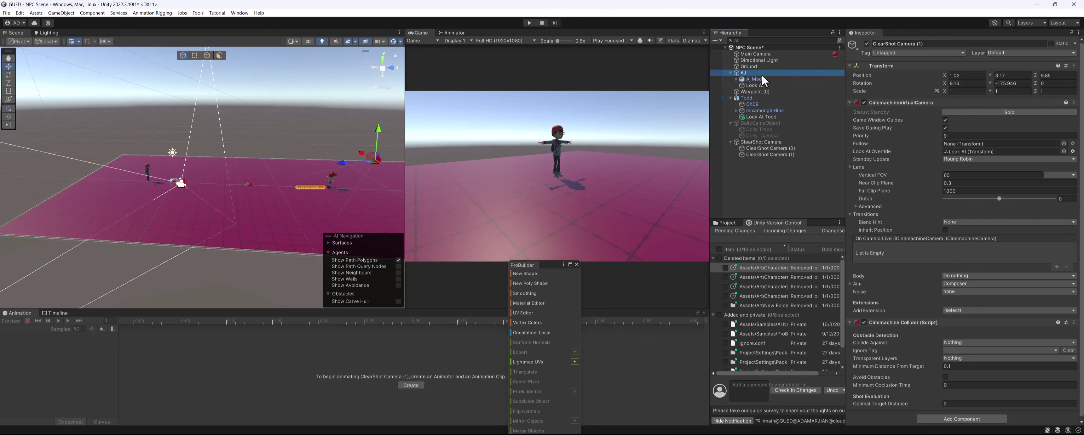
left_click_drag(181, 185, 296, 193)
left_click(369, 164)
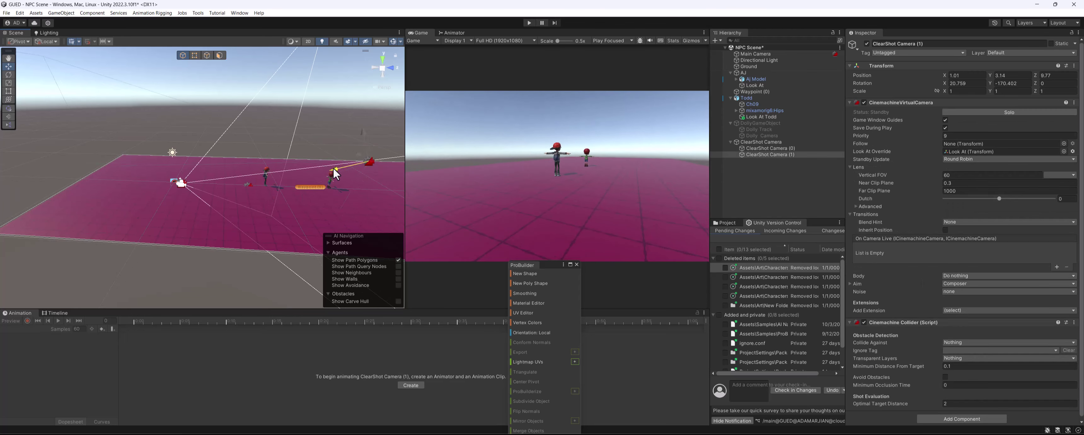
mouse_move(333, 167)
left_mouse_down()
mouse_move(354, 153)
mouse_move(347, 169)
mouse_move(327, 170)
left_mouse_up()
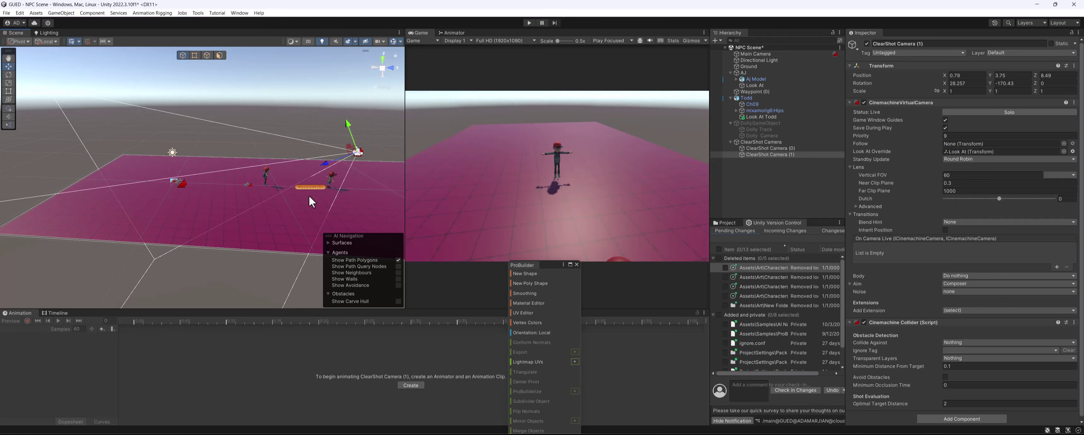
left_click_drag(349, 124, 367, 153)
left_click_drag(367, 153, 202, 133, "alt")
left_click_drag(270, 215, 309, 195)
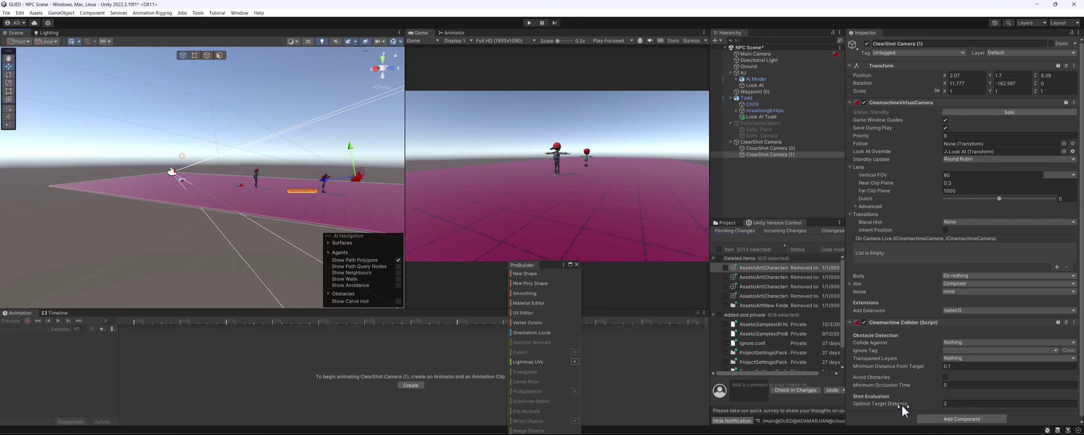
Set ClearShot Camera (1)'s optimal target distance to 3.
left_click_drag(902, 405, 906, 405)
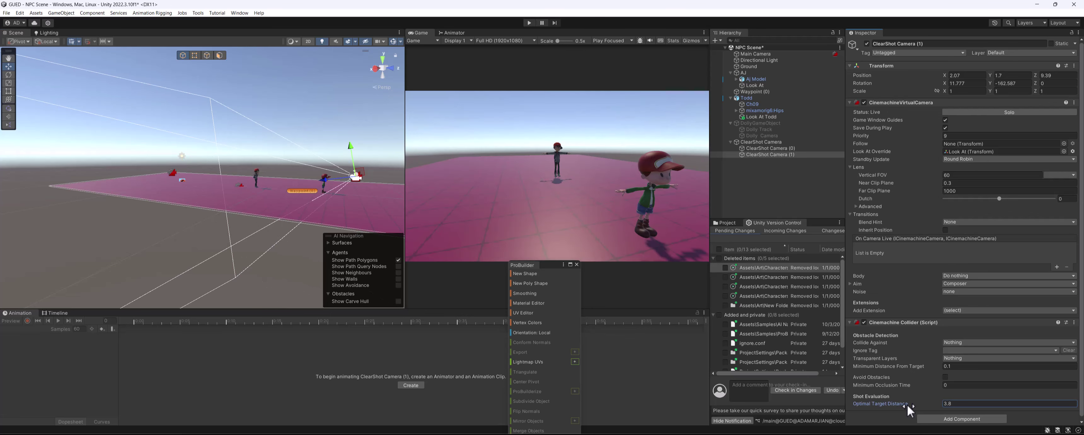
left_click(957, 403)
Reposition ClearShot Camera (1) behind Todd at about X 1.95, Y 1.21, Z 10.2.
left_click(740, 73)
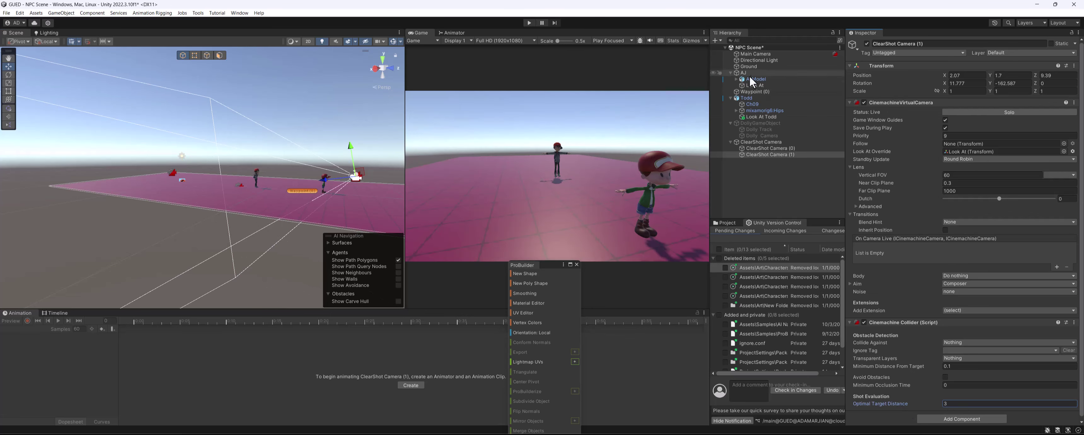
mouse_move(216, 171)
left_mouse_down("alt")
mouse_move(291, 195)
mouse_move(260, 193)
mouse_move(332, 190)
mouse_move(273, 194)
mouse_move(217, 167)
left_mouse_up("alt")
left_click(346, 182)
left_click(764, 155)
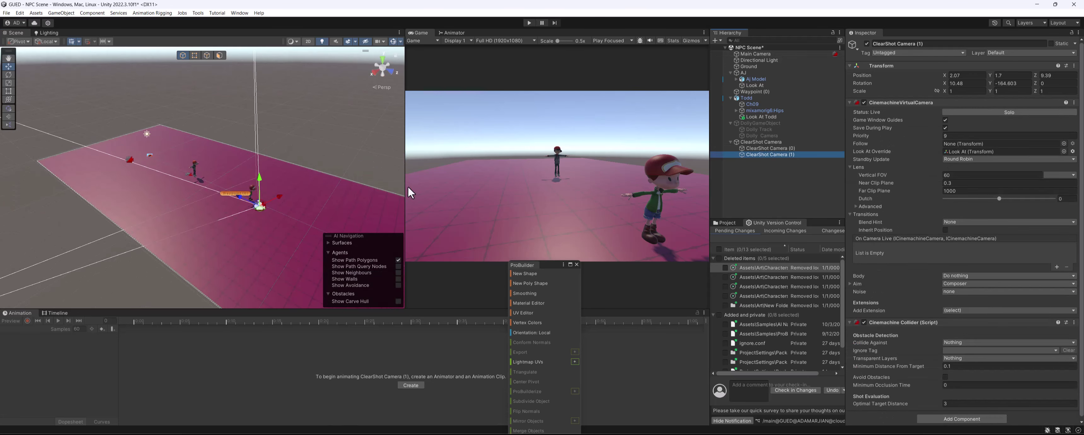
left_click_drag(283, 202, 270, 198)
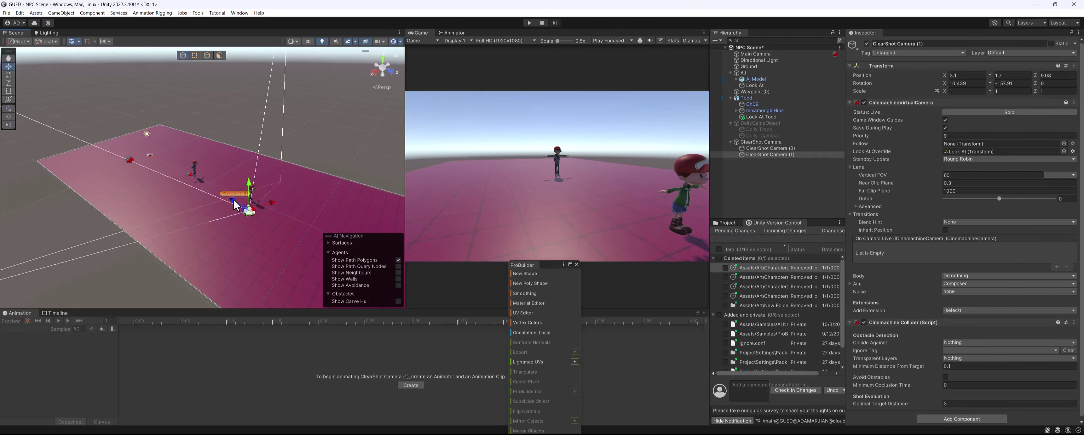
left_click_drag(235, 199, 350, 166)
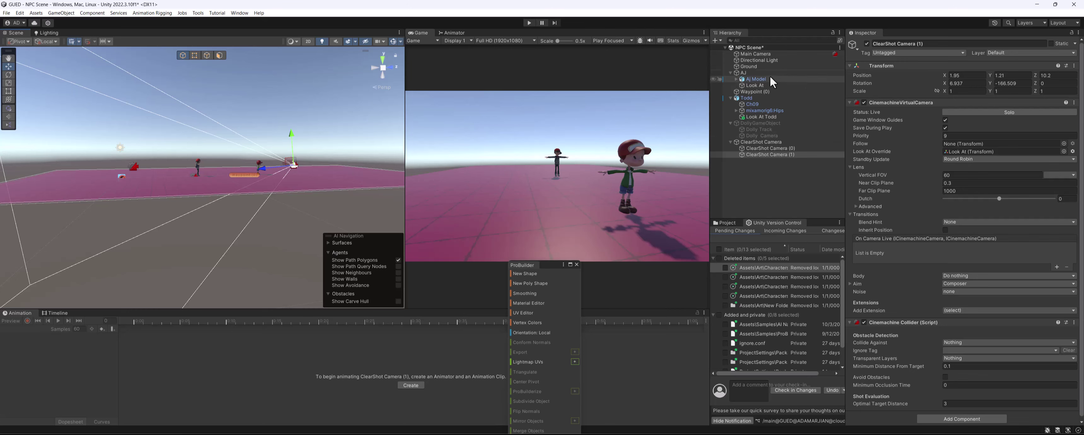
Move AJ back along the ground, away from Todd, to about Z 5.53.
left_click(751, 73)
left_click_drag(230, 176, 208, 172)
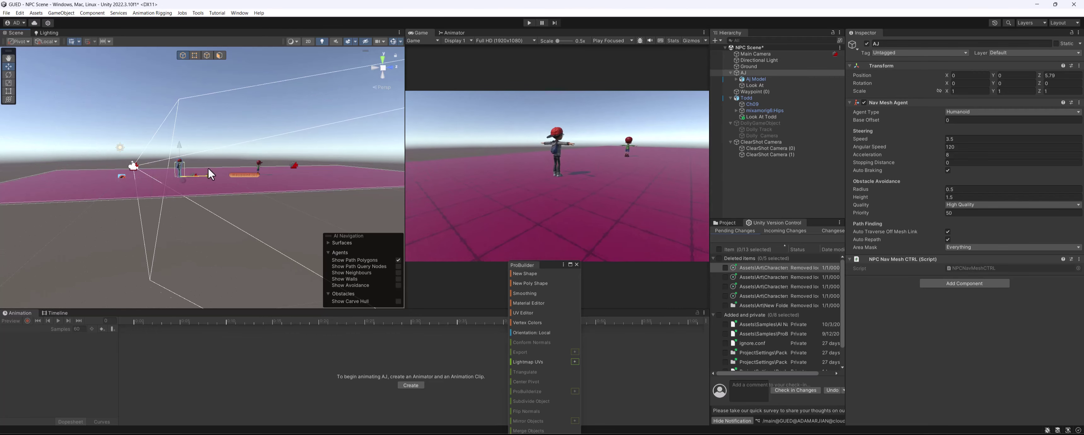
Move ClearShot Camera (0) closer to AJ's side, at about X 4.77, Y 1.49, Z 1.01.
left_click(134, 166)
left_click_drag(158, 176, 157, 193, "alt")
left_click(770, 148)
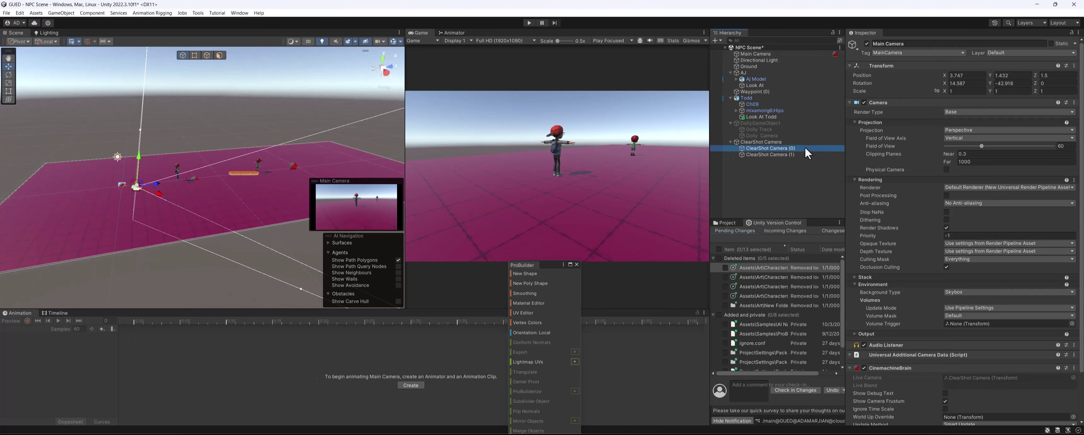
left_click(198, 202)
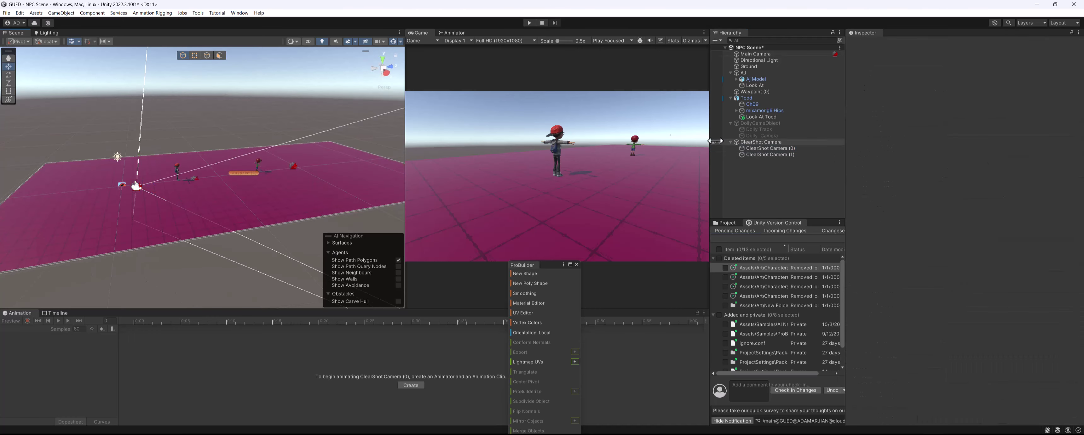
left_click(774, 149)
left_click_drag(164, 178, 217, 195, "alt")
left_click_drag(194, 169, 224, 179)
key("ctrl+z")
Raise AJ's Look At object to about Y 1.17 and move ClearShot Camera (0) to about X 3.77, Y 1.47, Z 0.49.
left_click(757, 85)
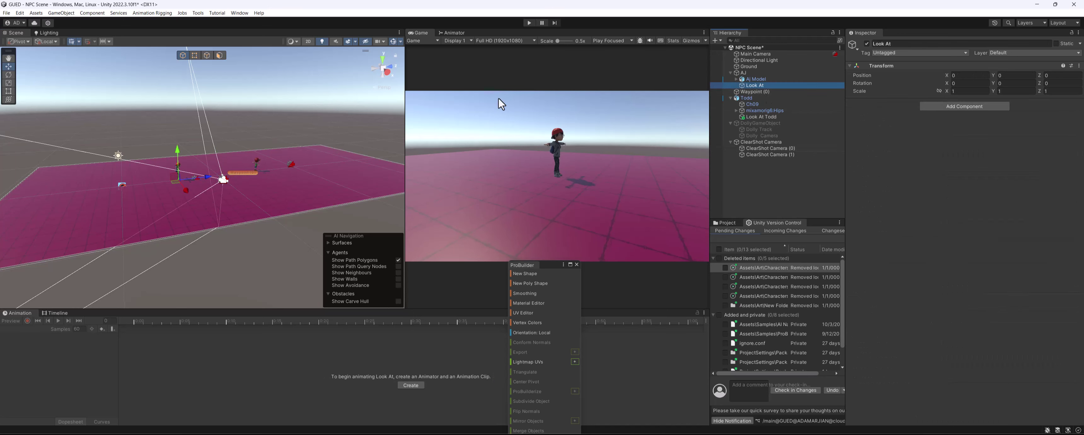
left_click_drag(176, 141, 176, 132, "ctrl")
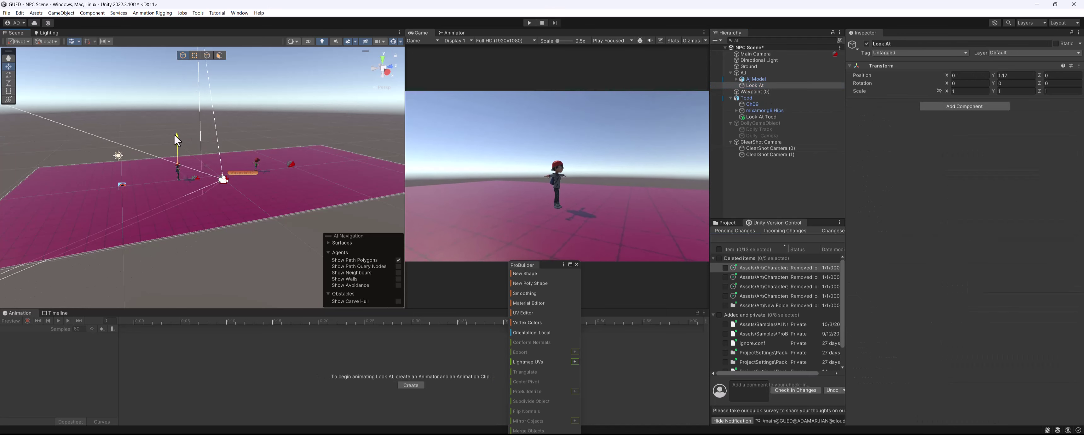
double_click(769, 148)
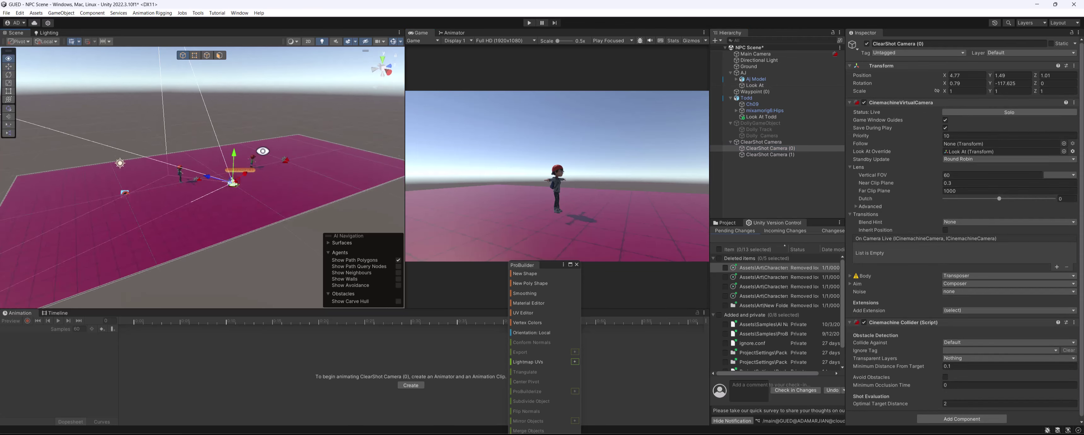
left_click_drag(226, 180, 209, 175)
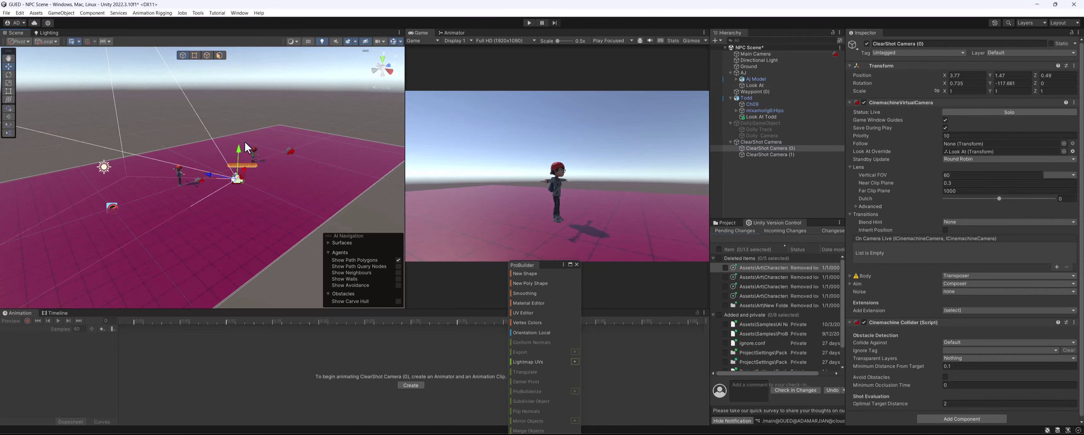
Move AJ forward along the ground toward Todd to about Z 12.82.
double_click(743, 73)
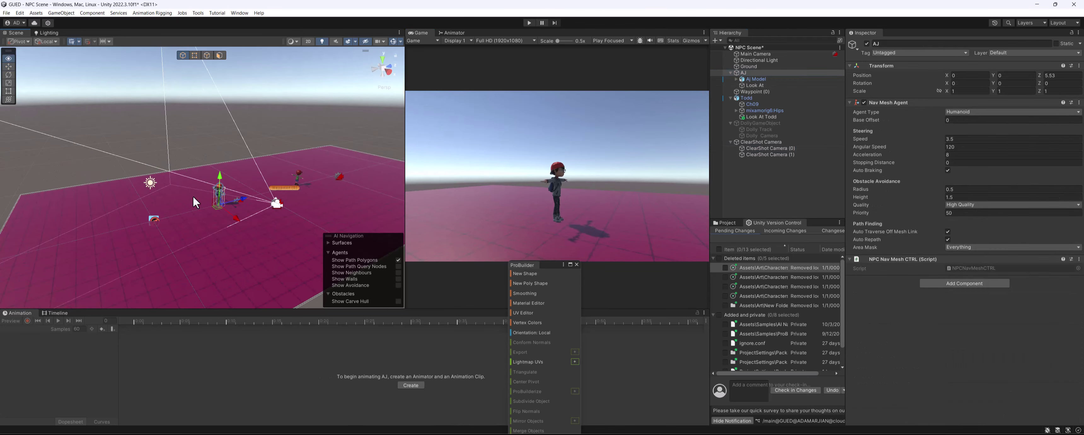
left_click_drag(236, 201, 295, 191)
middle_click_drag(295, 192, 245, 167)
left_click_drag(244, 166, 193, 182, "alt")
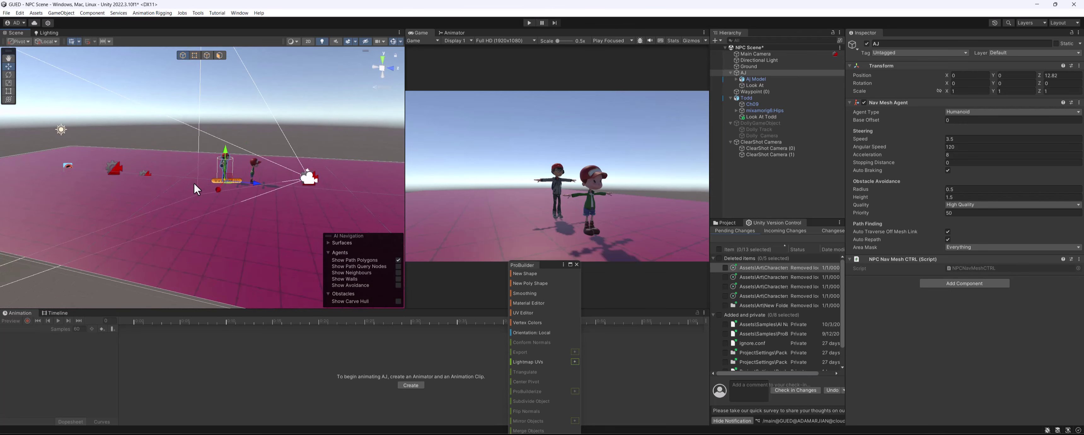
Review the settings of the parent ClearShot Camera and both of its child cameras.
left_click_drag(193, 183, 198, 207, "alt")
left_click(772, 142)
left_click(775, 148)
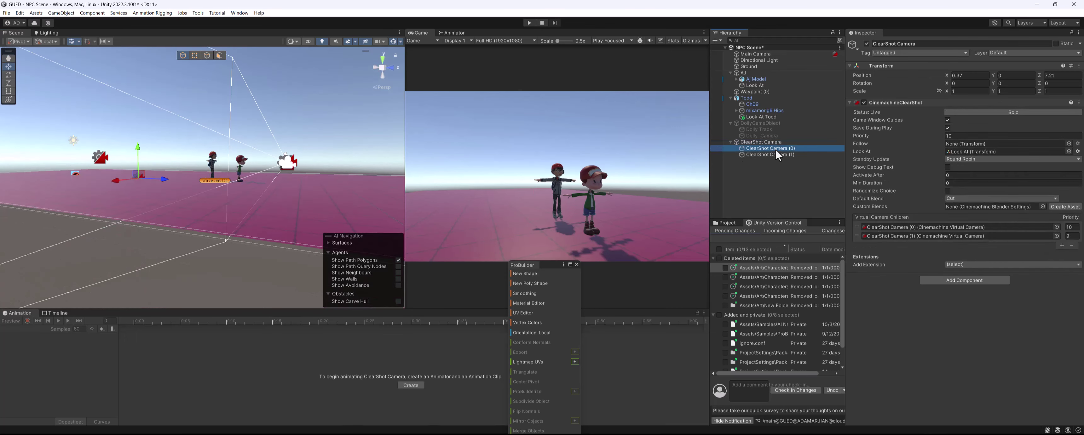
left_click(775, 154)
left_click(774, 148)
left_click(762, 141)
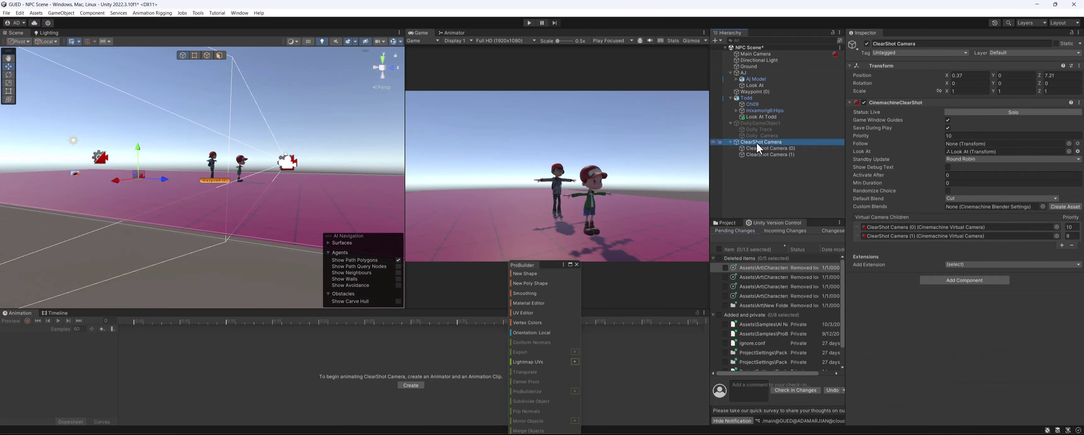